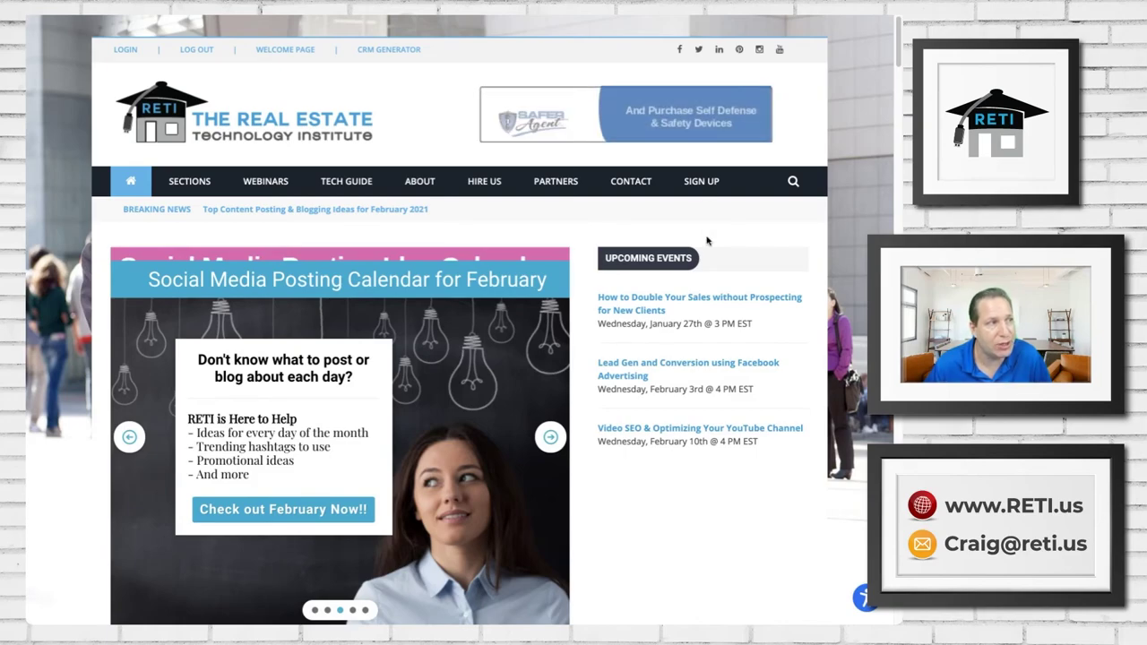
Examine the RETI.us home page, including the learning library sections and the marketing and software articles
{"action": "scroll", "coordinate": [679, 439], "scroll_direction": "down", "scroll_amount": 3}
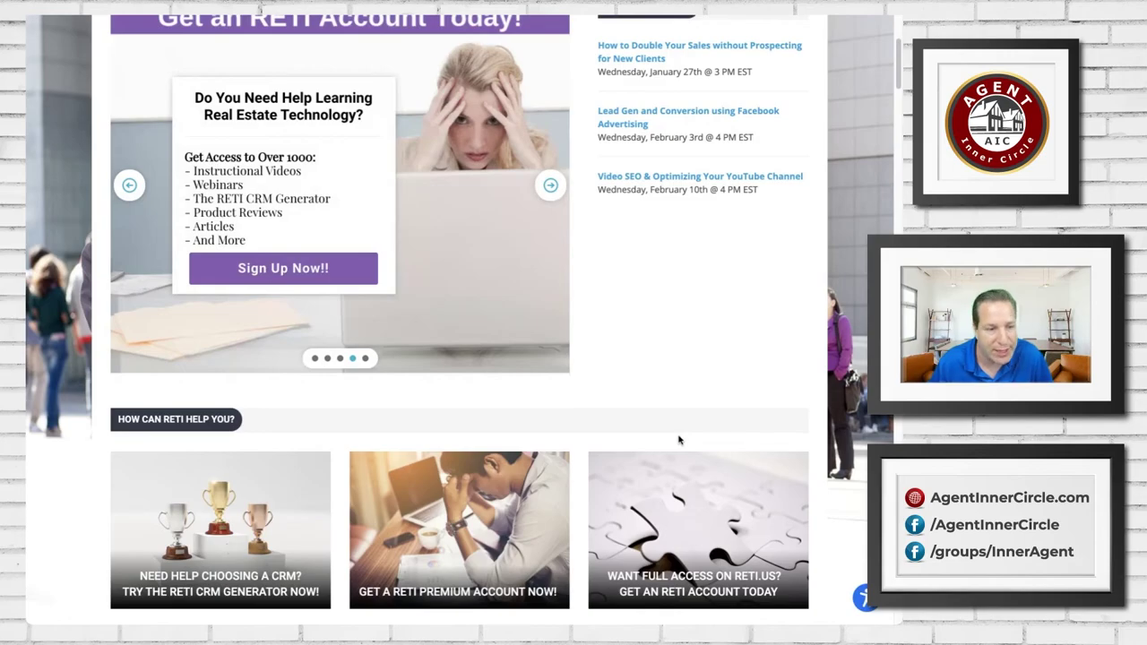
{"action": "scroll", "coordinate": [678, 439], "scroll_direction": "down", "scroll_amount": 8}
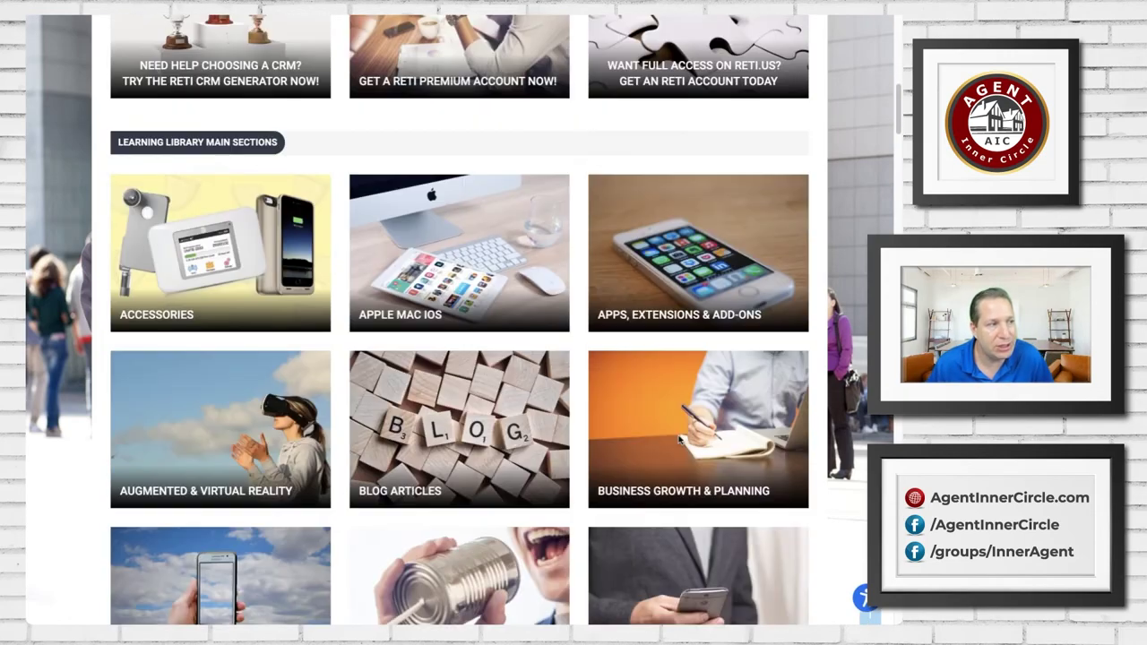
{"action": "scroll", "coordinate": [679, 439], "scroll_direction": "down", "scroll_amount": 10}
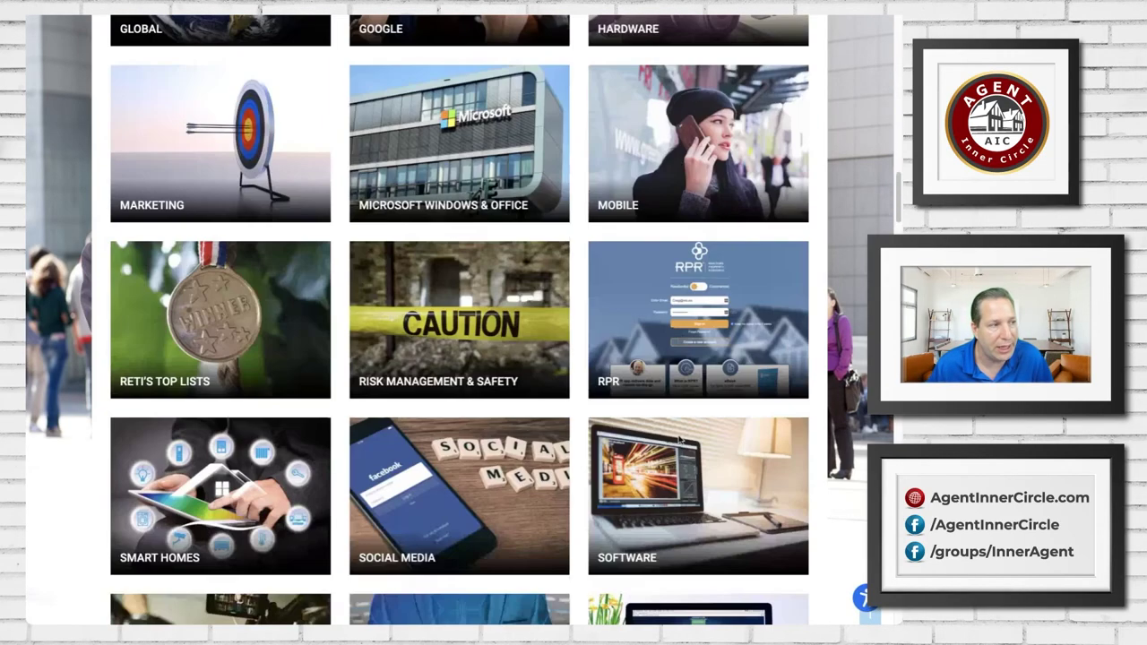
{"action": "scroll", "coordinate": [678, 437], "scroll_direction": "down", "scroll_amount": 4}
{"action": "scroll", "coordinate": [679, 435], "scroll_direction": "up", "scroll_amount": 4}
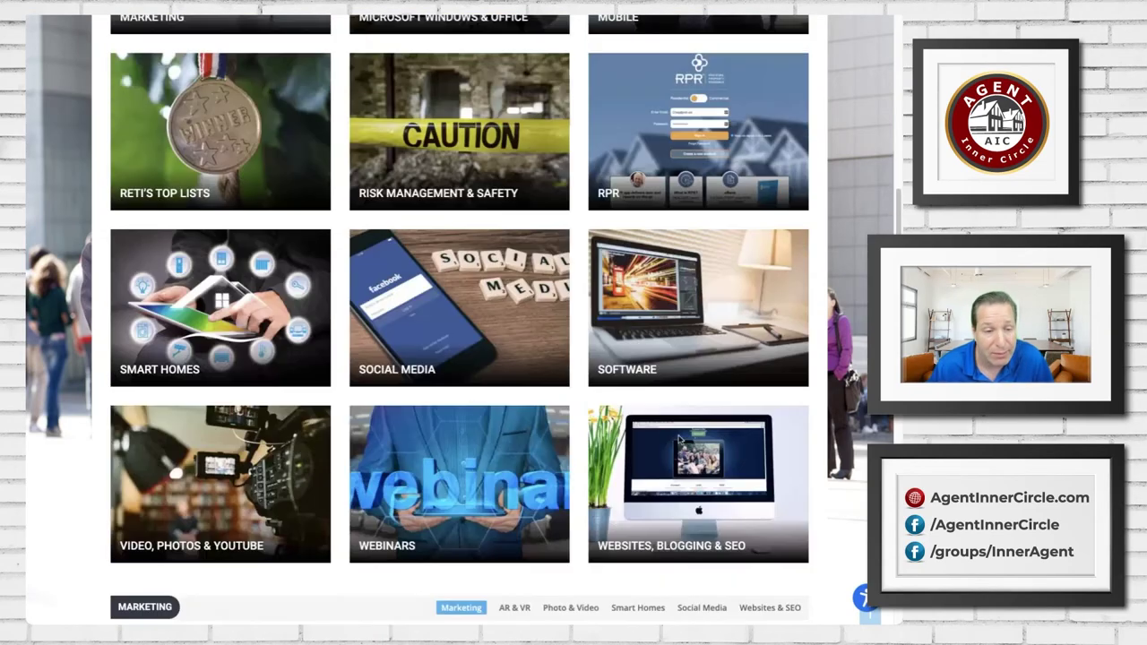
{"action": "scroll", "coordinate": [679, 440], "scroll_direction": "down", "scroll_amount": 10}
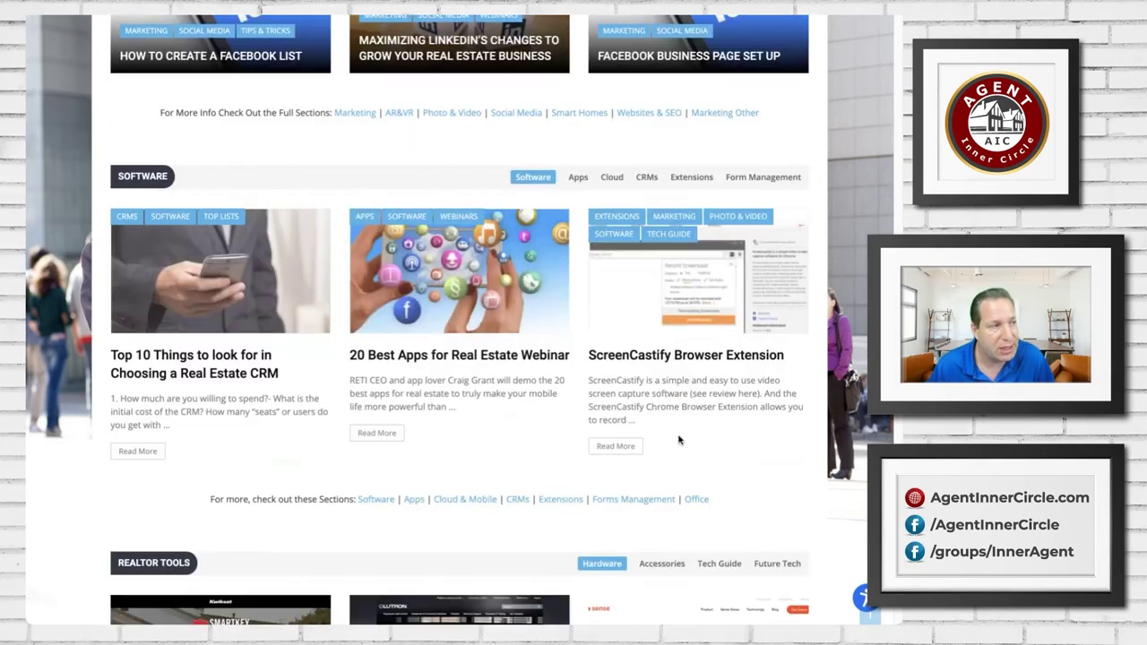
{"action": "scroll", "coordinate": [678, 439], "scroll_direction": "down", "scroll_amount": 2}
{"action": "scroll", "coordinate": [680, 440], "scroll_direction": "up", "scroll_amount": 11}
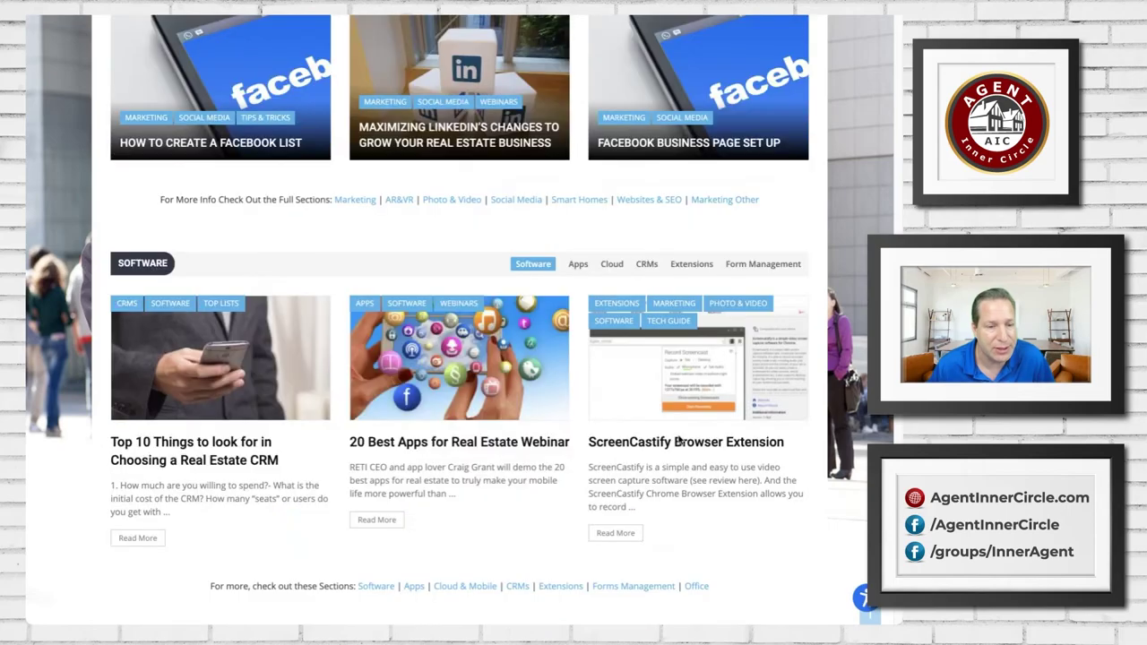
{"action": "scroll", "coordinate": [679, 438], "scroll_direction": "up", "scroll_amount": 5}
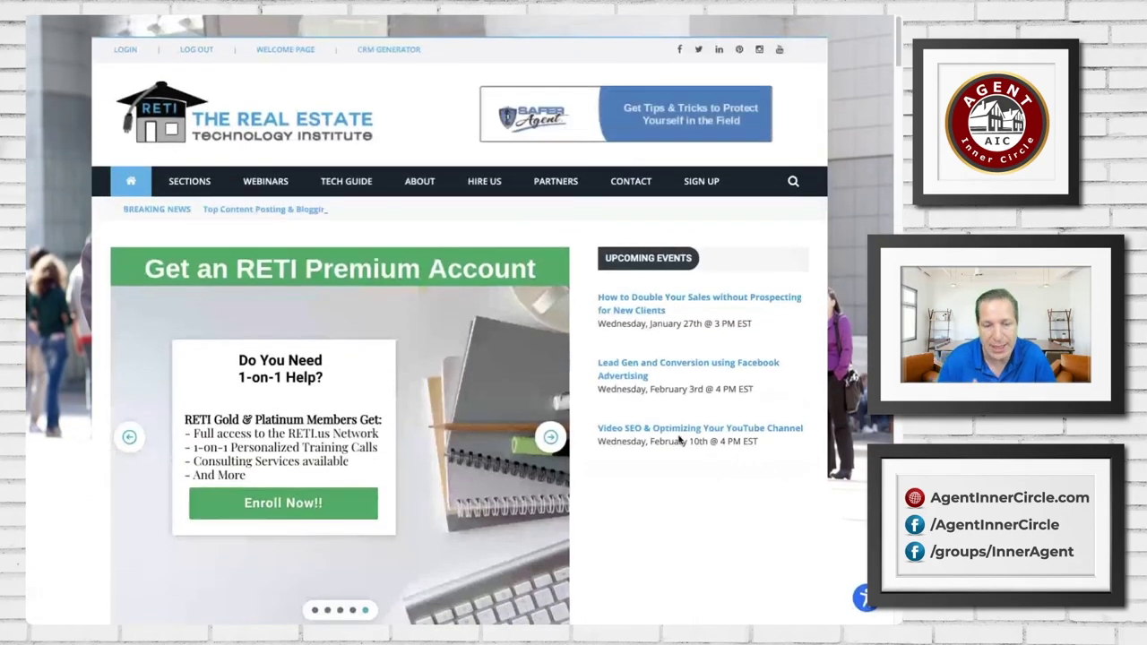
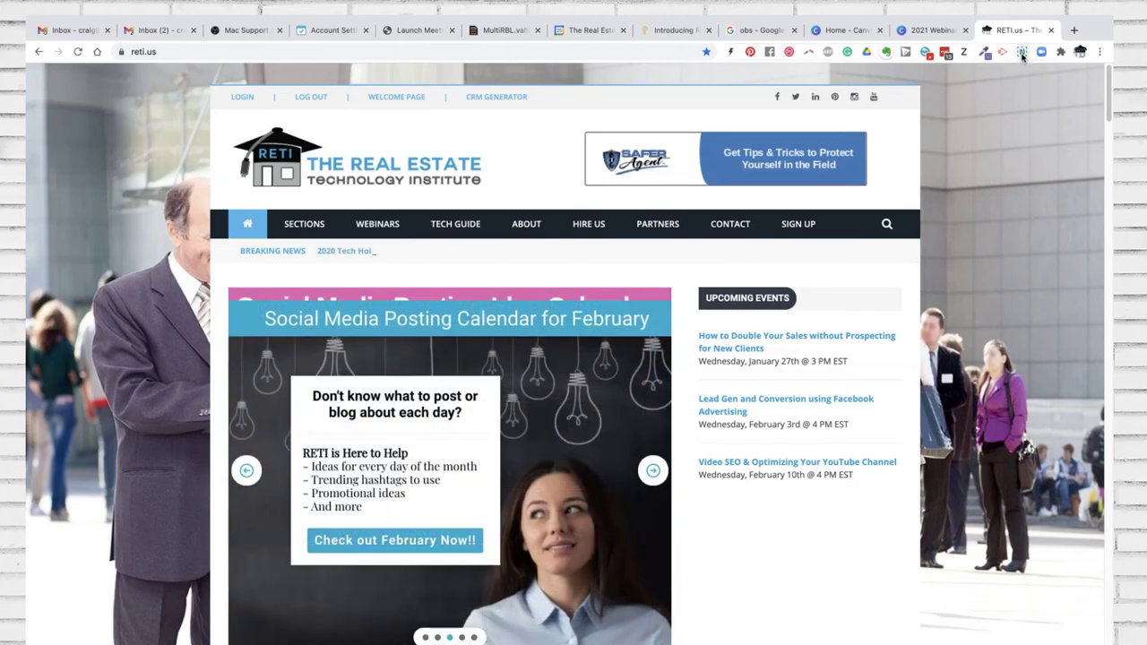
Capture the visible part of the RETI.us page with Nimbus and draw a red arrow up to the January 27th event
{"action": "left_click", "coordinate": [1022, 52]}
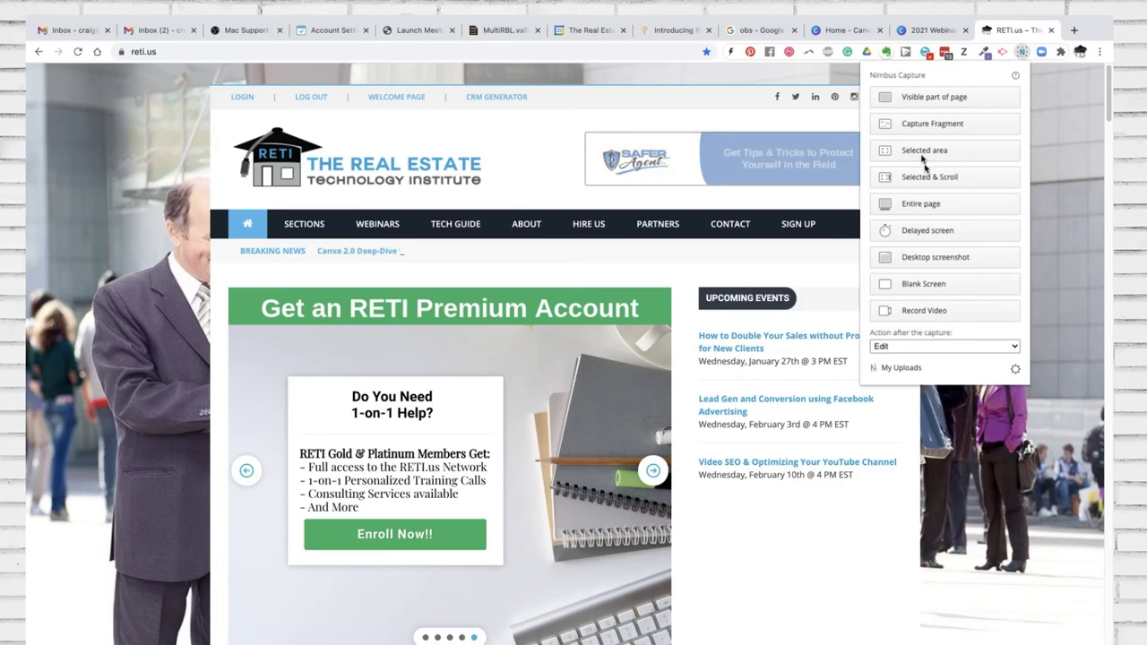
{"action": "left_click", "coordinate": [915, 98]}
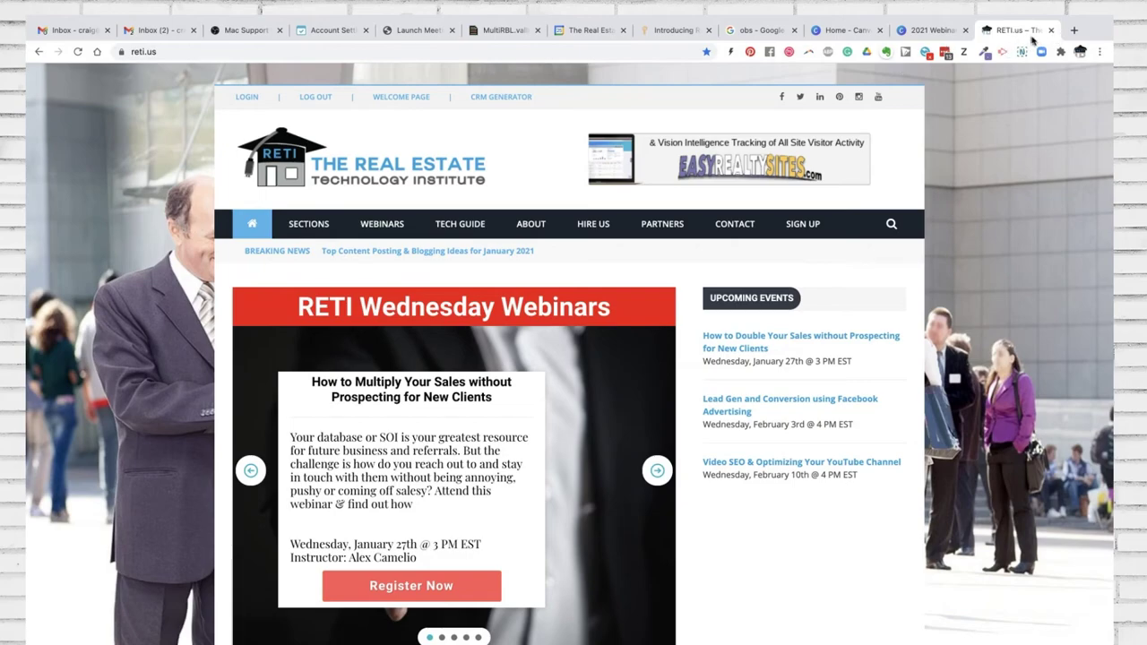
{"action": "key", "text": "ctrl+shift+1"}
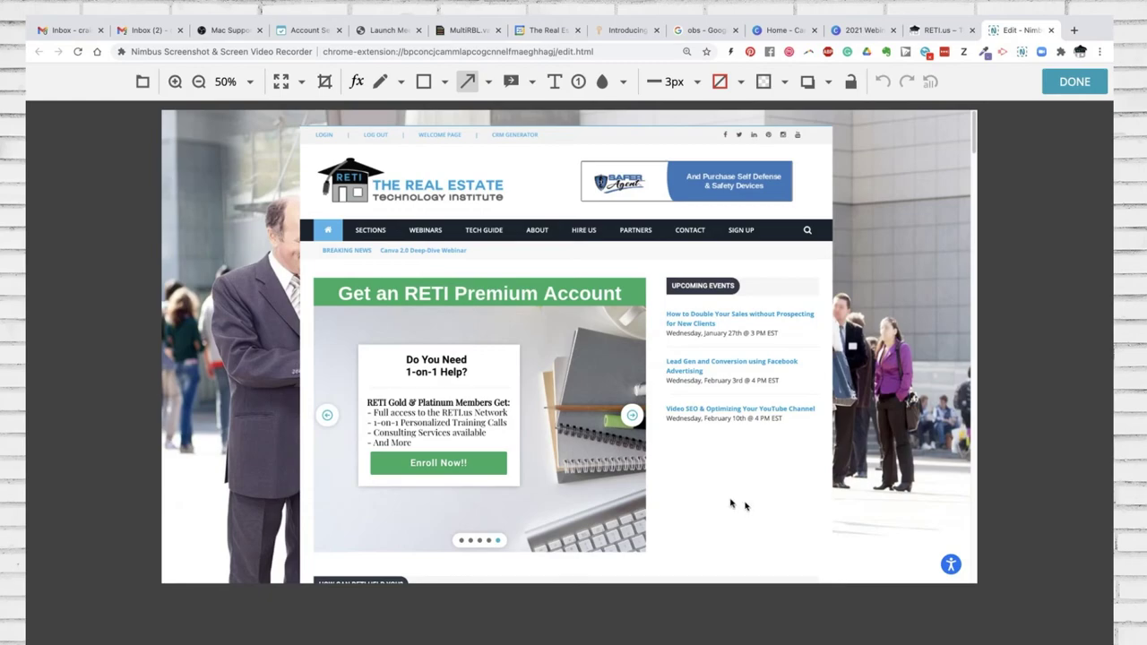
{"action": "left_click_drag", "start_coordinate": [745, 505], "coordinate": [723, 349]}
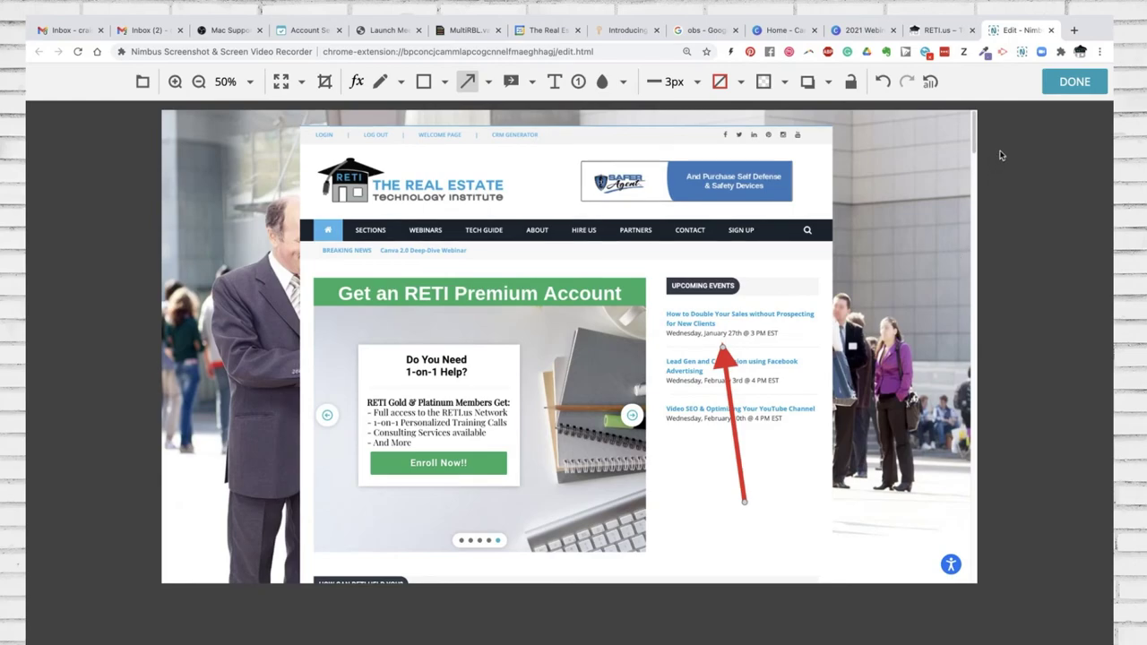
Add the text "So easy!!" below the arrow on the screenshot and finish editing
{"action": "left_click", "coordinate": [550, 83]}
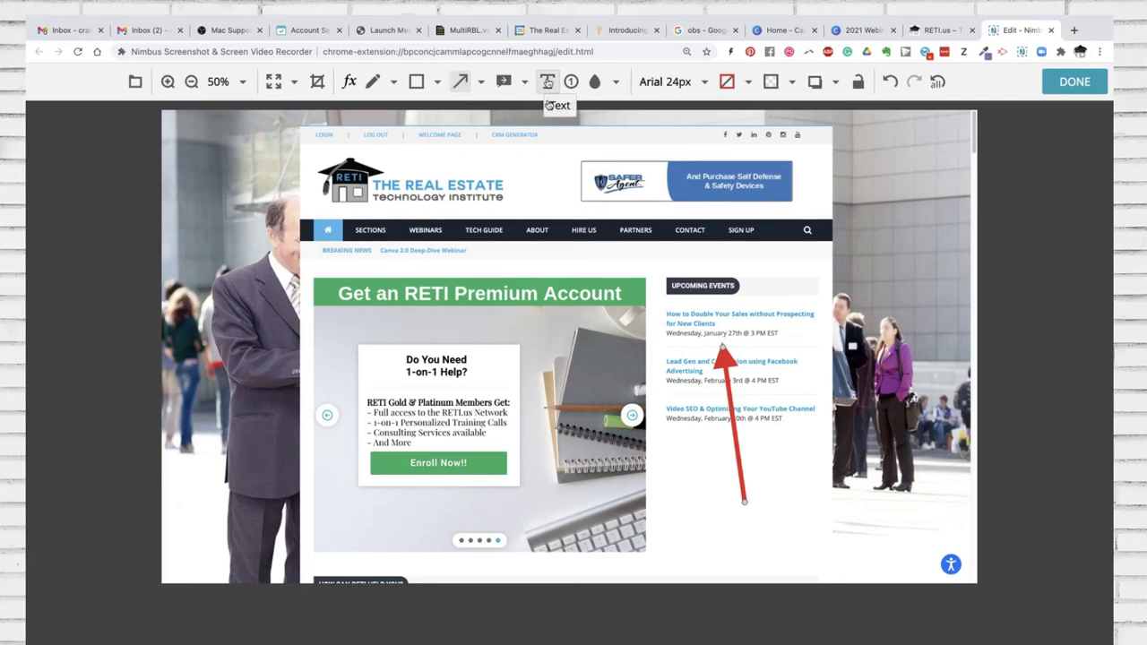
{"action": "left_click", "coordinate": [670, 524]}
{"action": "type", "text": "So ea"}
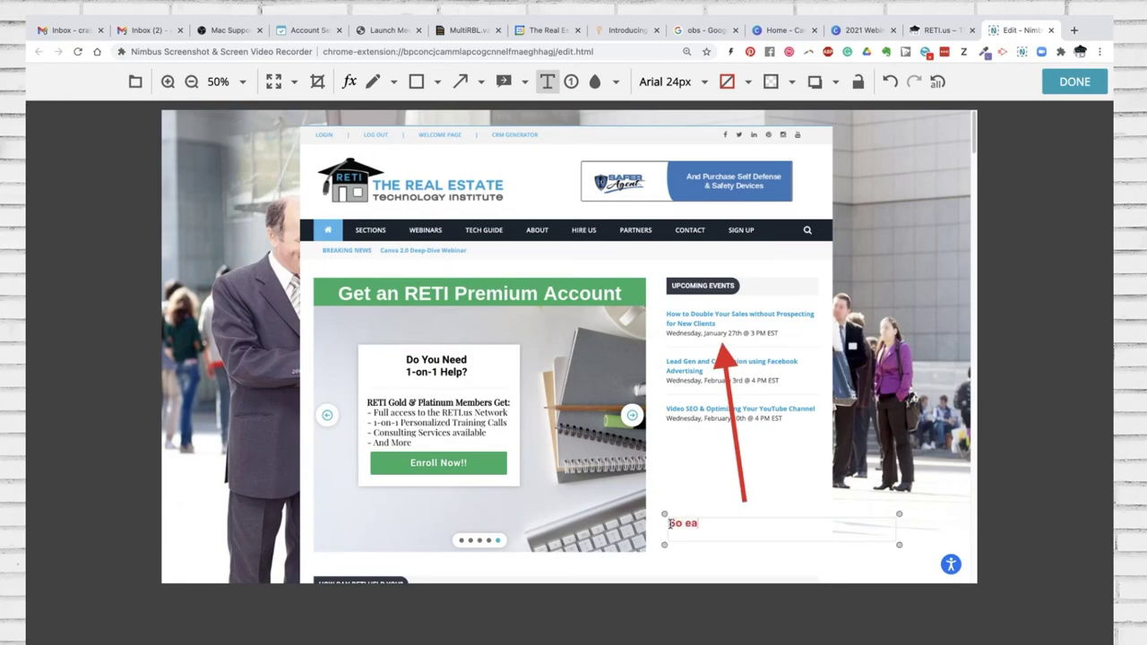
{"action": "type", "text": "sy!!"}
{"action": "left_click", "coordinate": [697, 453]}
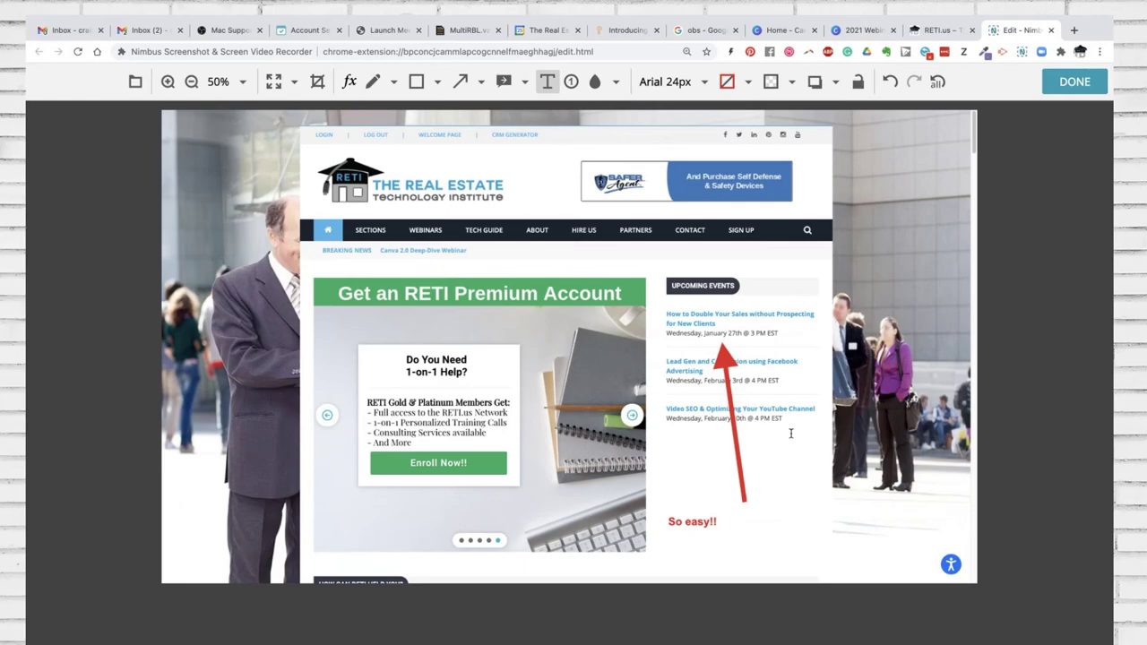
{"action": "left_click", "coordinate": [740, 473]}
{"action": "left_click", "coordinate": [1052, 89]}
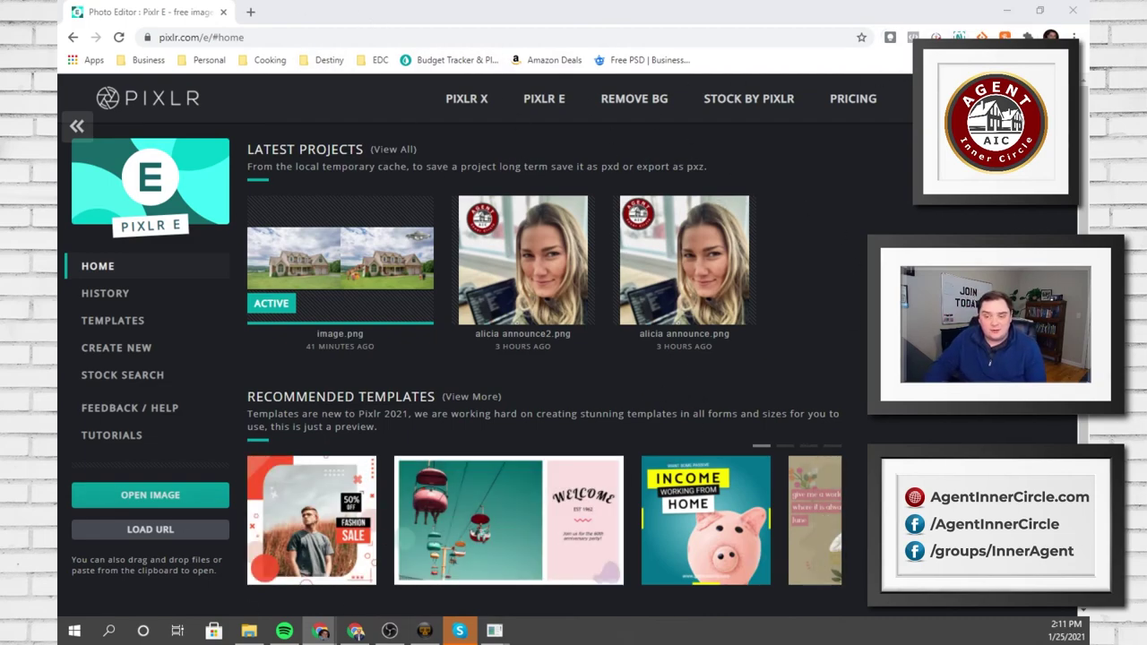
Capture the visible part of the Pixlr home page with Nimbus for editing
{"action": "left_click", "coordinate": [959, 37]}
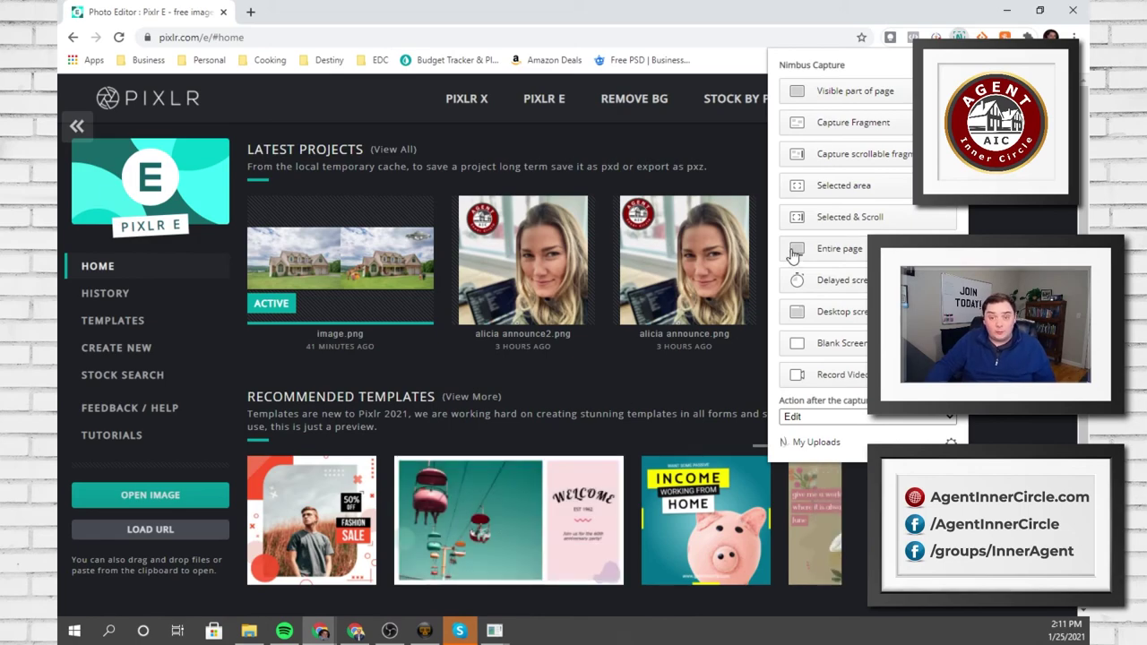
{"action": "left_click", "coordinate": [855, 92]}
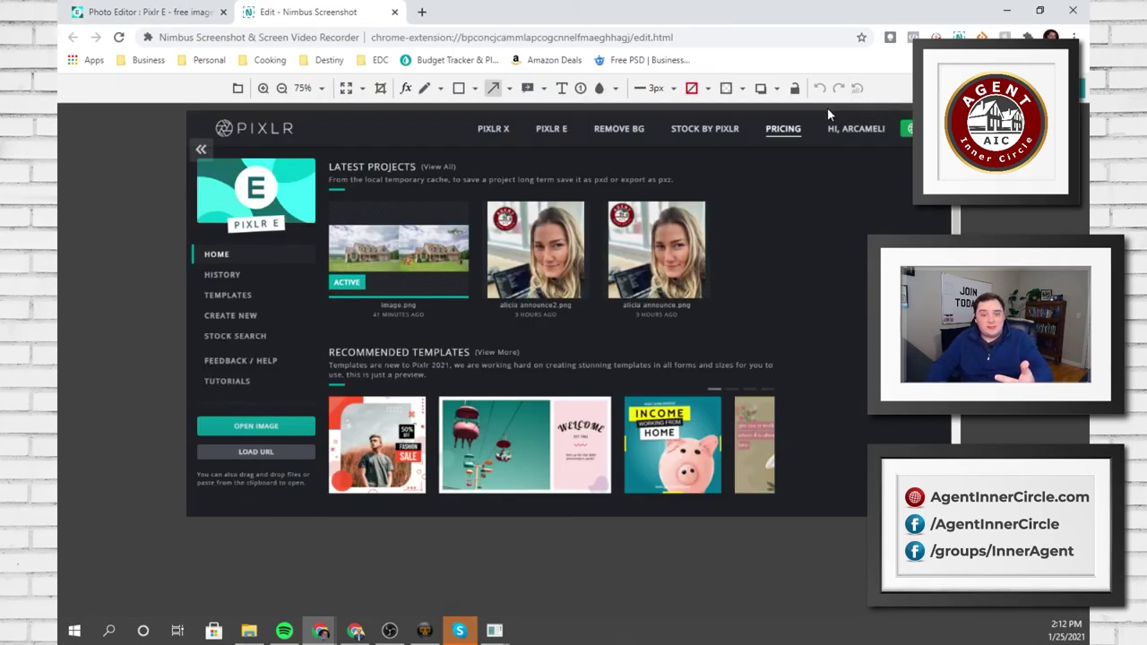
Try red arrows on the latest projects in the captured Pixlr page and undo them
{"action": "left_click_drag", "start_coordinate": [853, 231], "coordinate": [660, 235]}
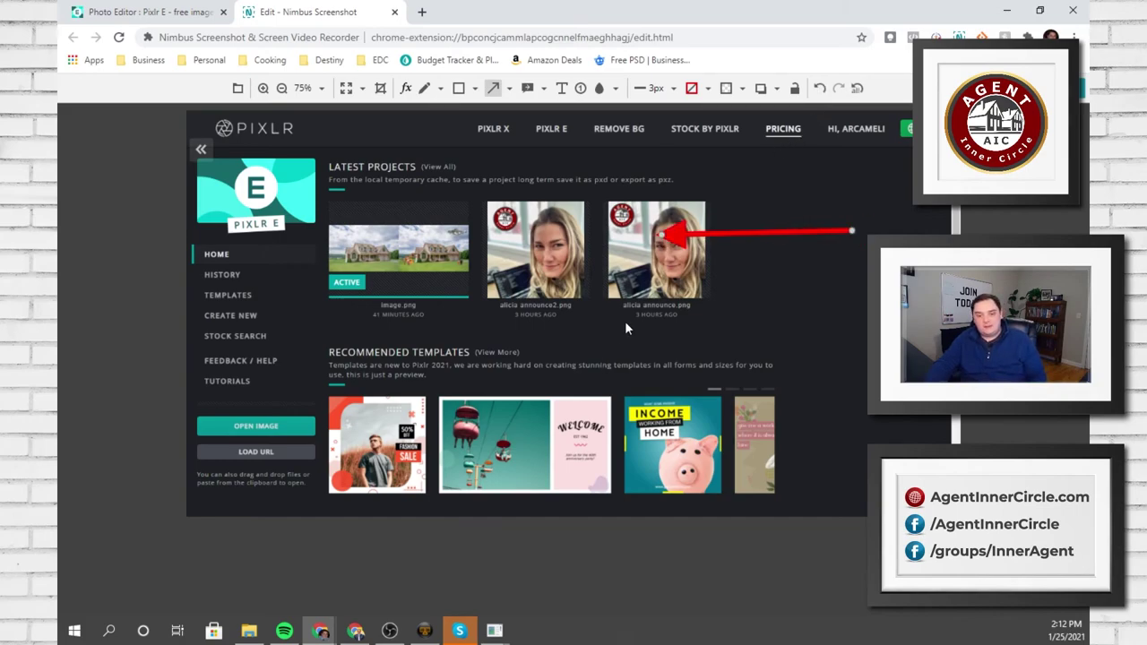
{"action": "left_click_drag", "start_coordinate": [565, 157], "coordinate": [459, 191]}
{"action": "key", "text": "ctrl+z"}
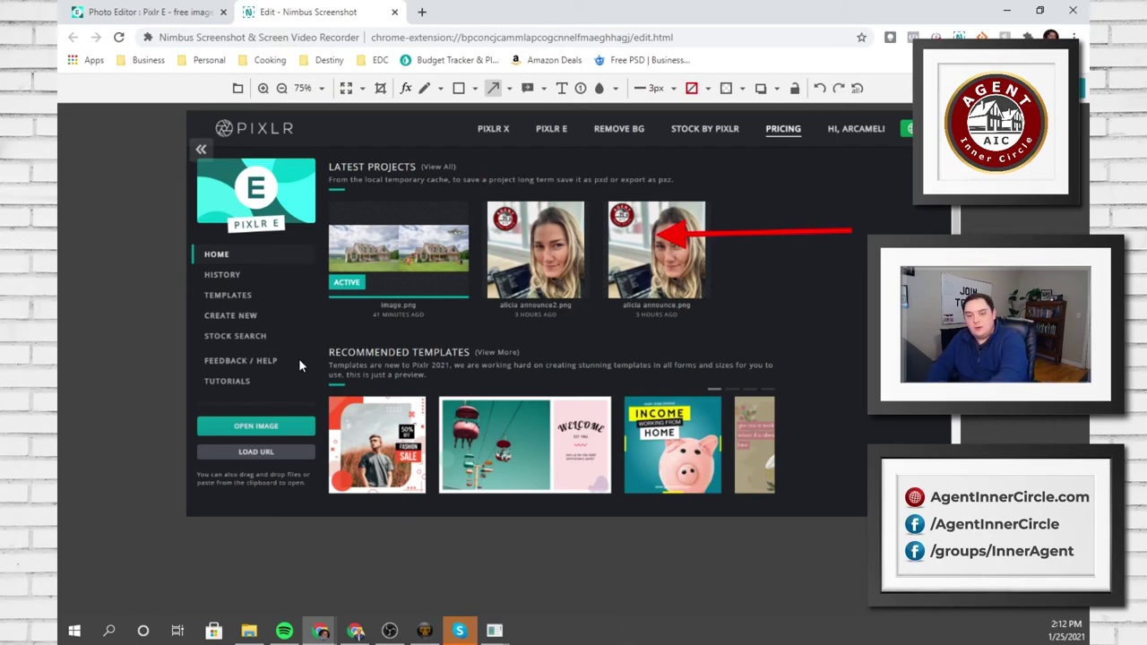
{"action": "key", "text": "ctrl+z"}
Draw a red arrow pointing at the History entry in the captured Pixlr page
{"action": "mouse_move", "coordinate": [439, 351]}
{"action": "left_mouse_down"}
{"action": "mouse_move", "coordinate": [205, 296]}
{"action": "mouse_move", "coordinate": [252, 276]}
{"action": "left_mouse_up"}
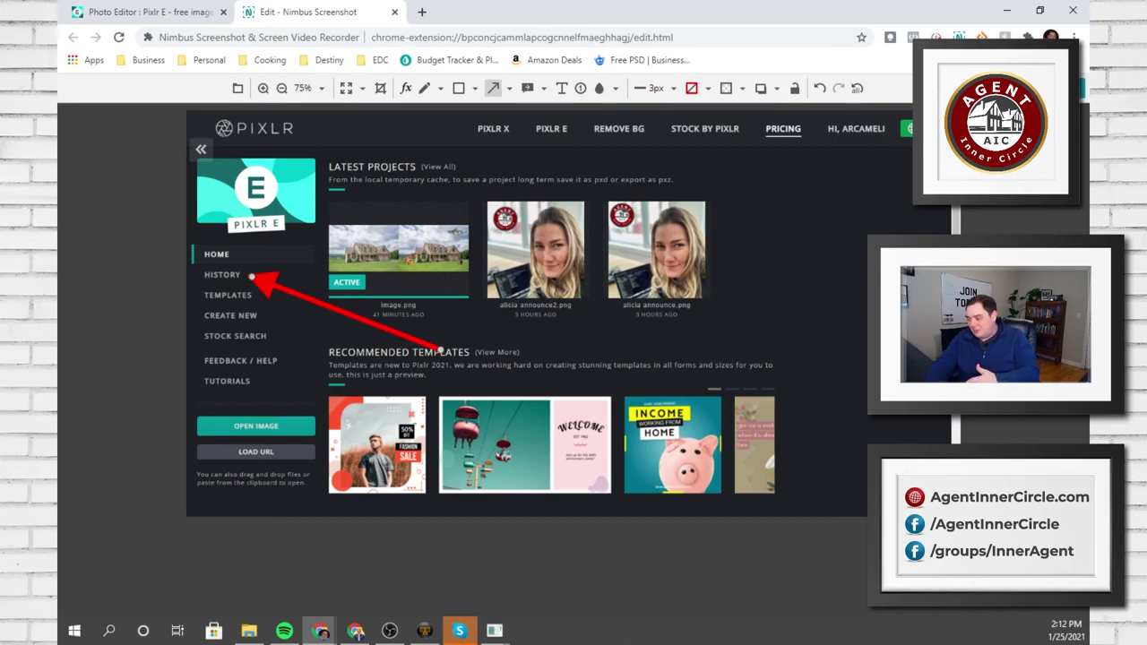
{"action": "key", "text": "alt+Tab"}
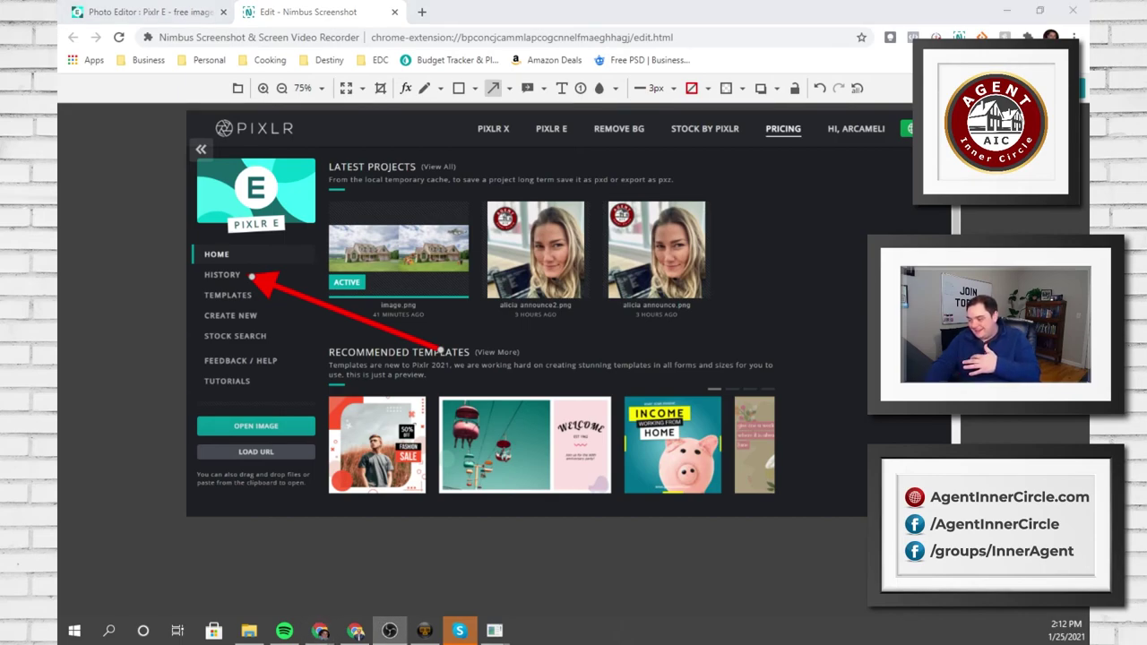
{"action": "key", "text": "alt+Tab"}
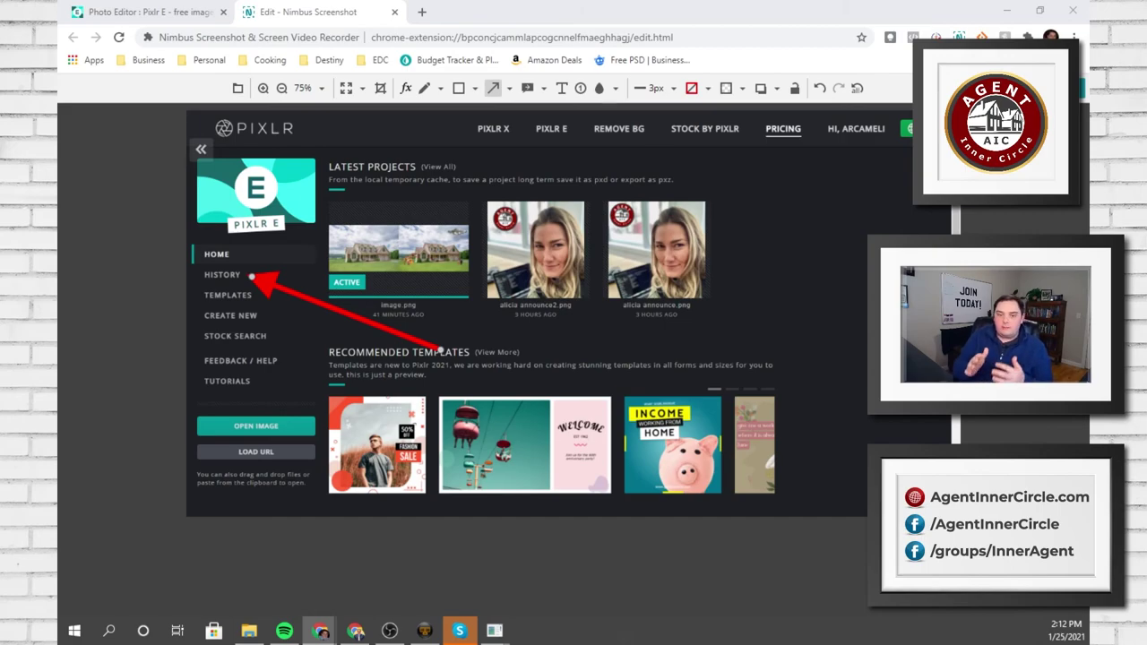
Place an empty text box over the project thumbnails and close the screenshot editor, discarding the changes
{"action": "left_click", "coordinate": [558, 95]}
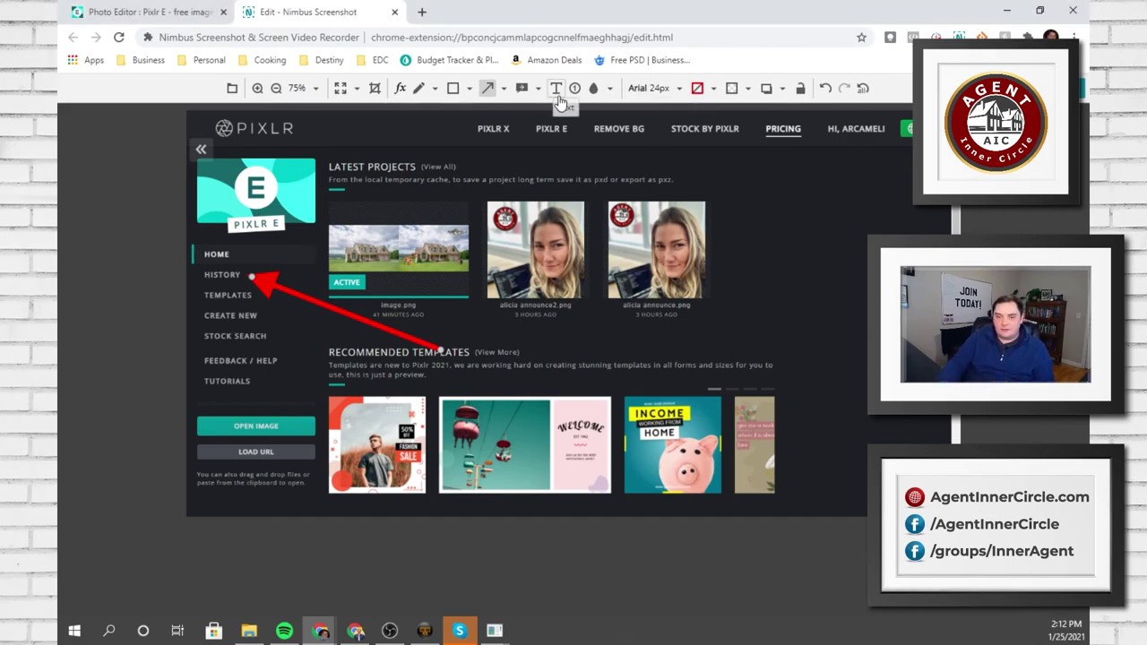
{"action": "left_click", "coordinate": [438, 281]}
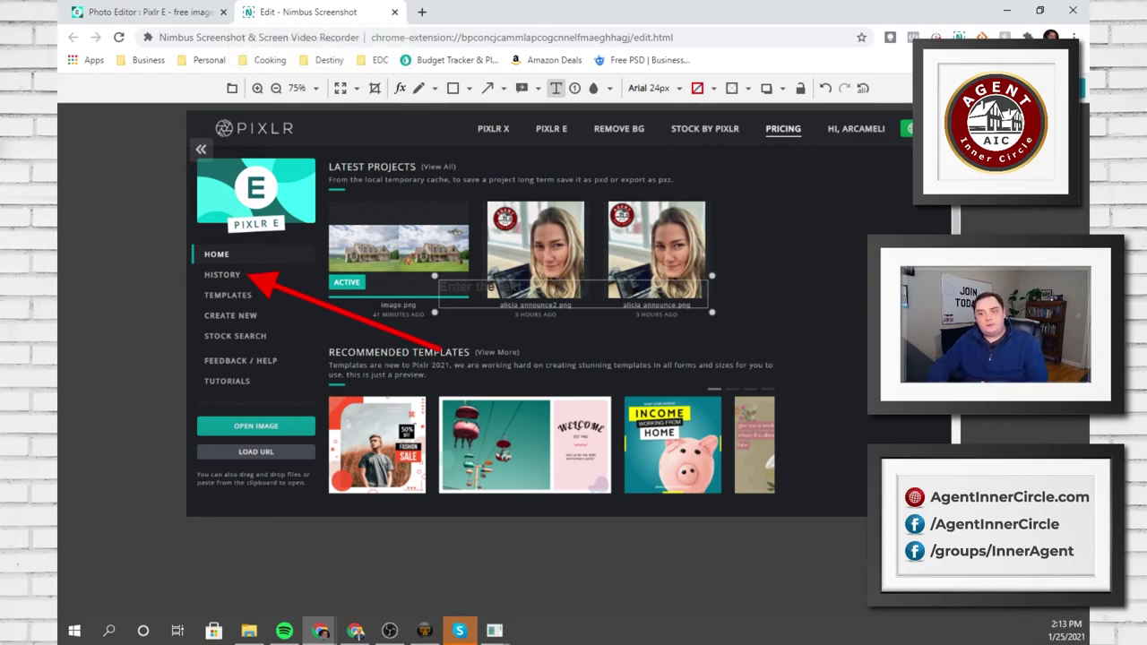
{"action": "left_click", "coordinate": [393, 13]}
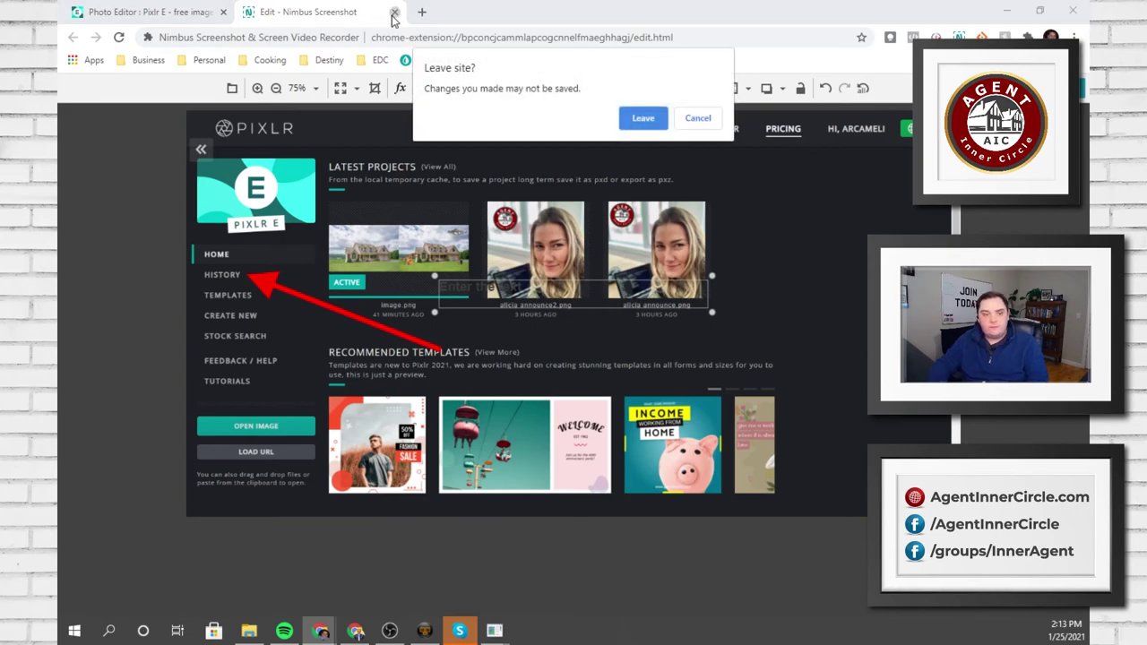
{"action": "left_click", "coordinate": [646, 116]}
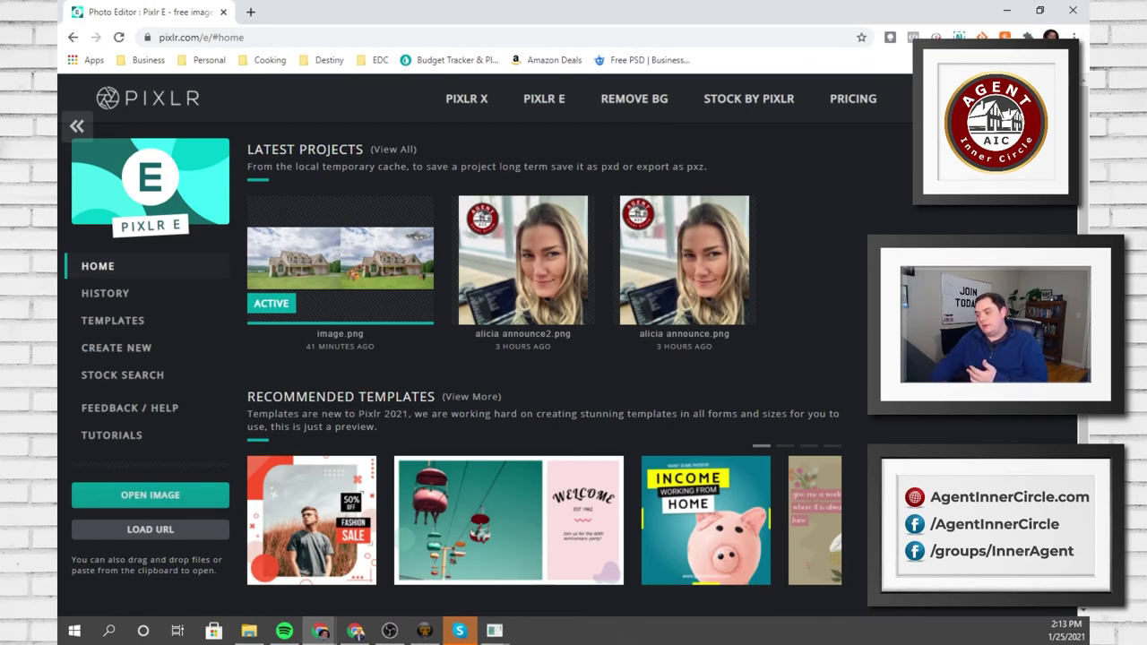
{"action": "key", "text": "alt+Tab"}
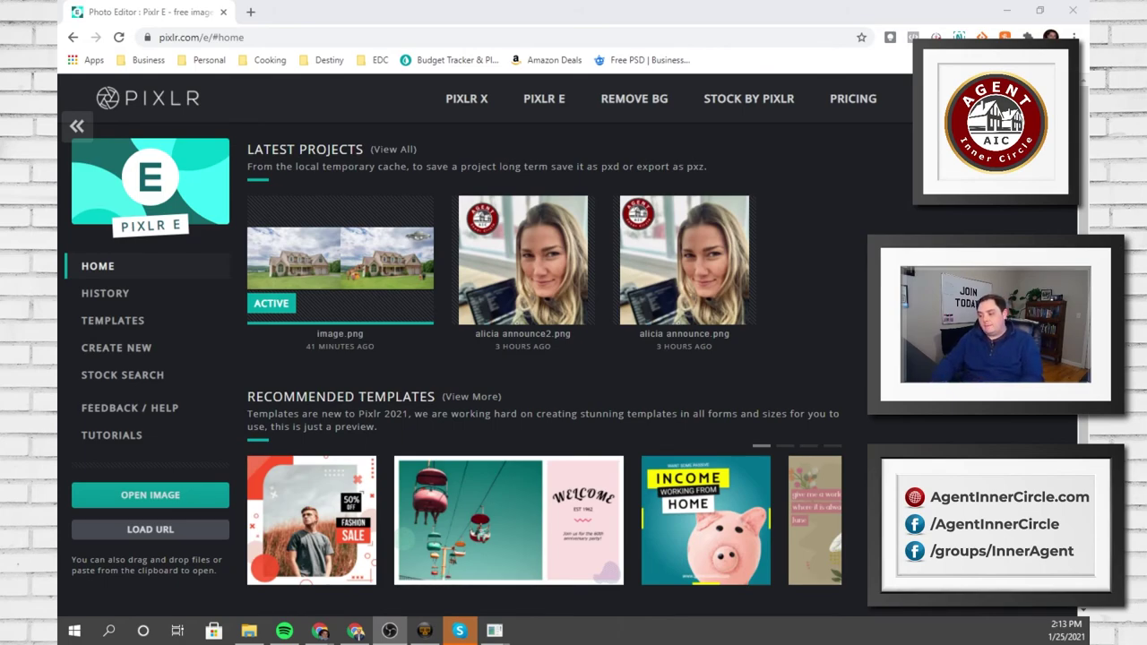
{"action": "key", "text": "alt+Tab"}
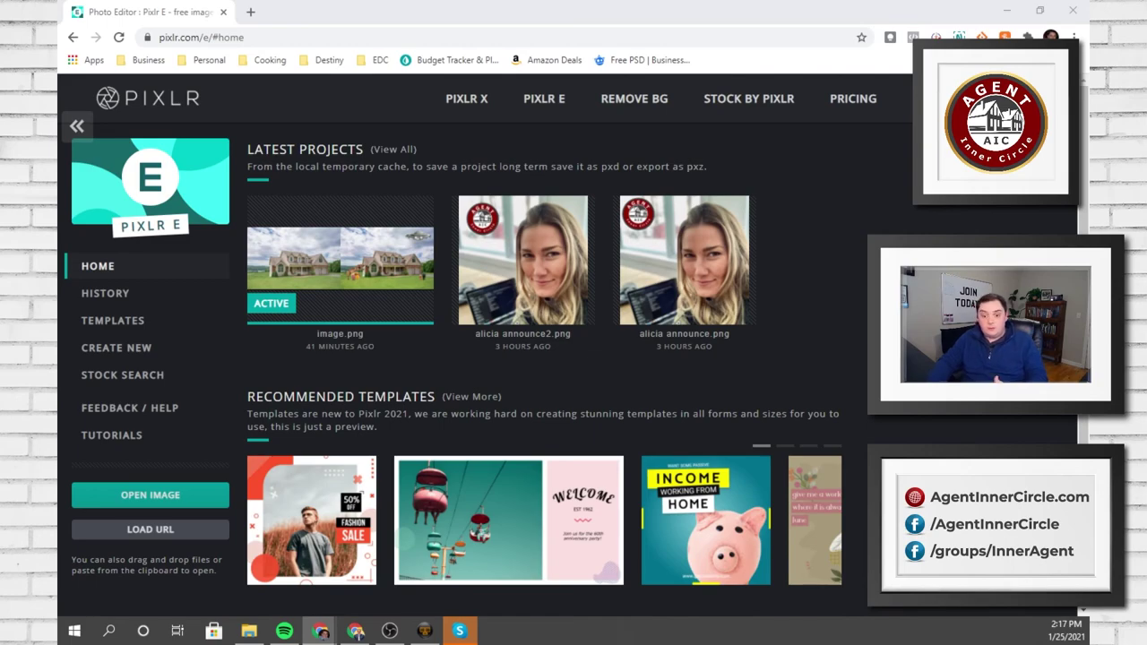
Open the Canva home page in a new browser tab
{"action": "left_click", "coordinate": [251, 12]}
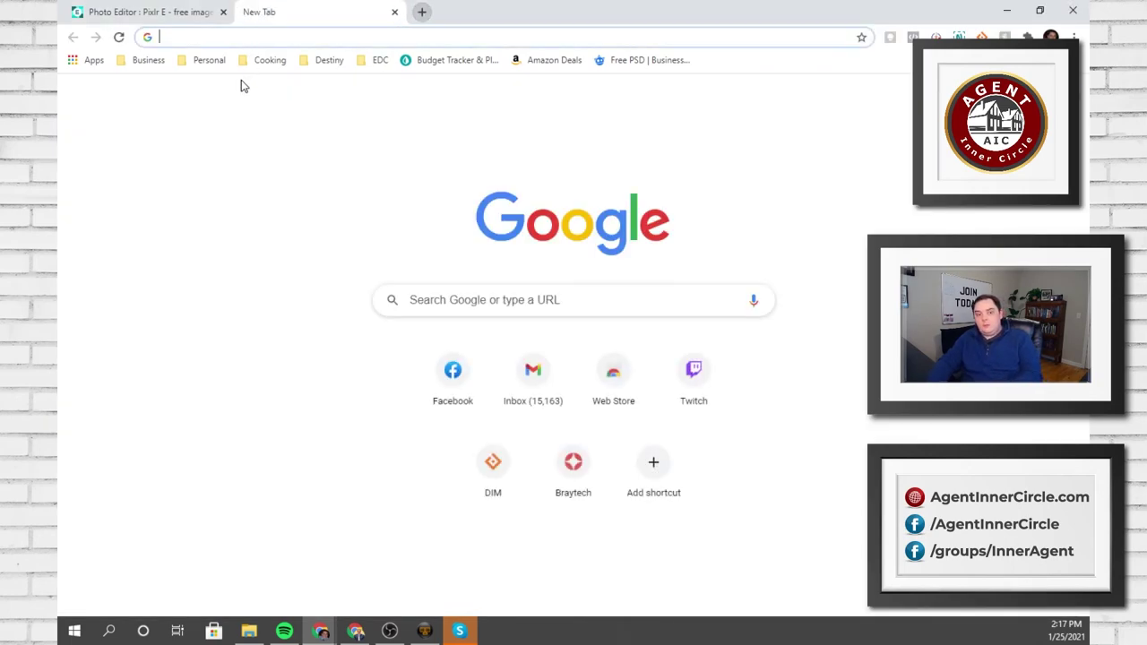
{"action": "type", "text": "canva"}
{"action": "key", "text": "Return"}
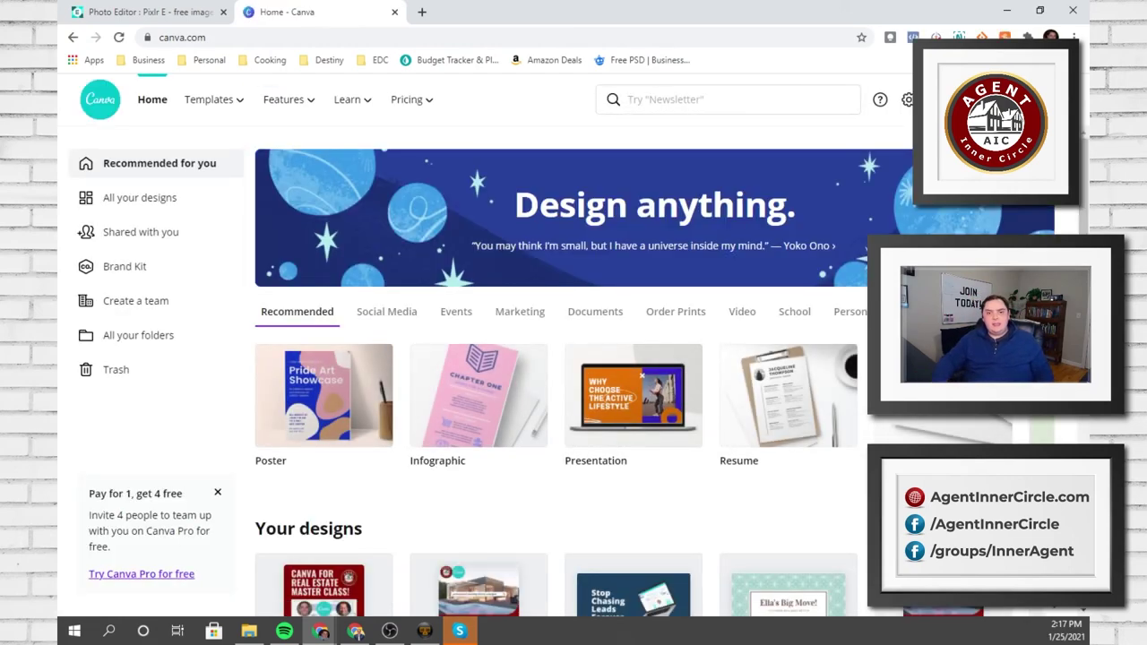
Look through the options for creating a new design, including custom dimensions and starting with an image
{"action": "left_click", "coordinate": [986, 99]}
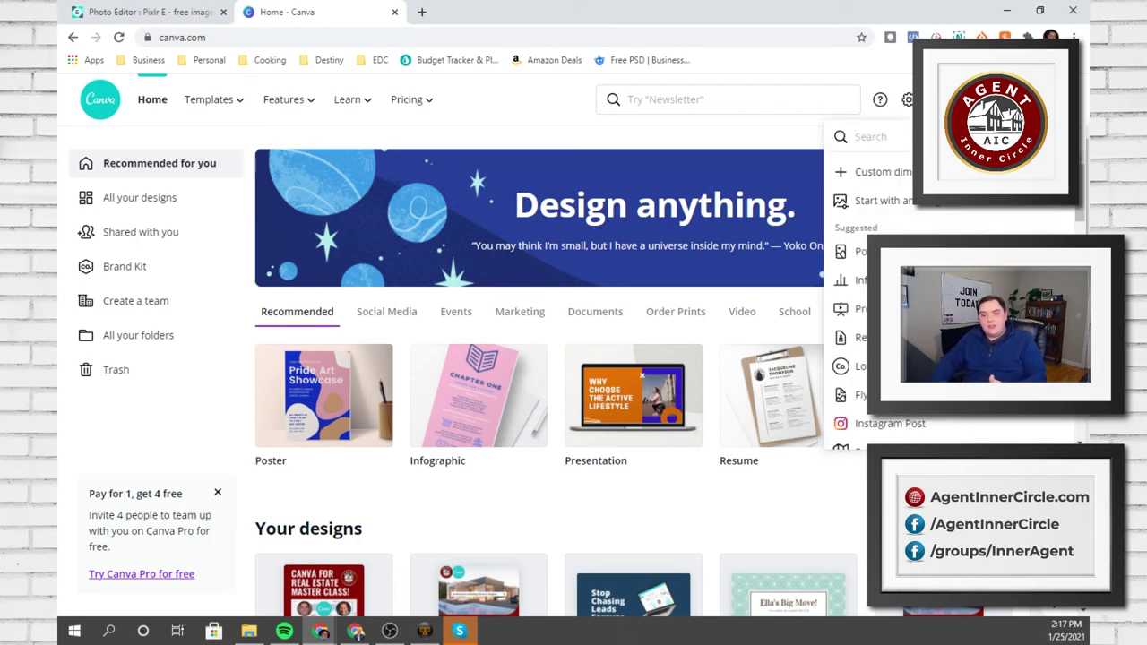
{"action": "left_click", "coordinate": [924, 211]}
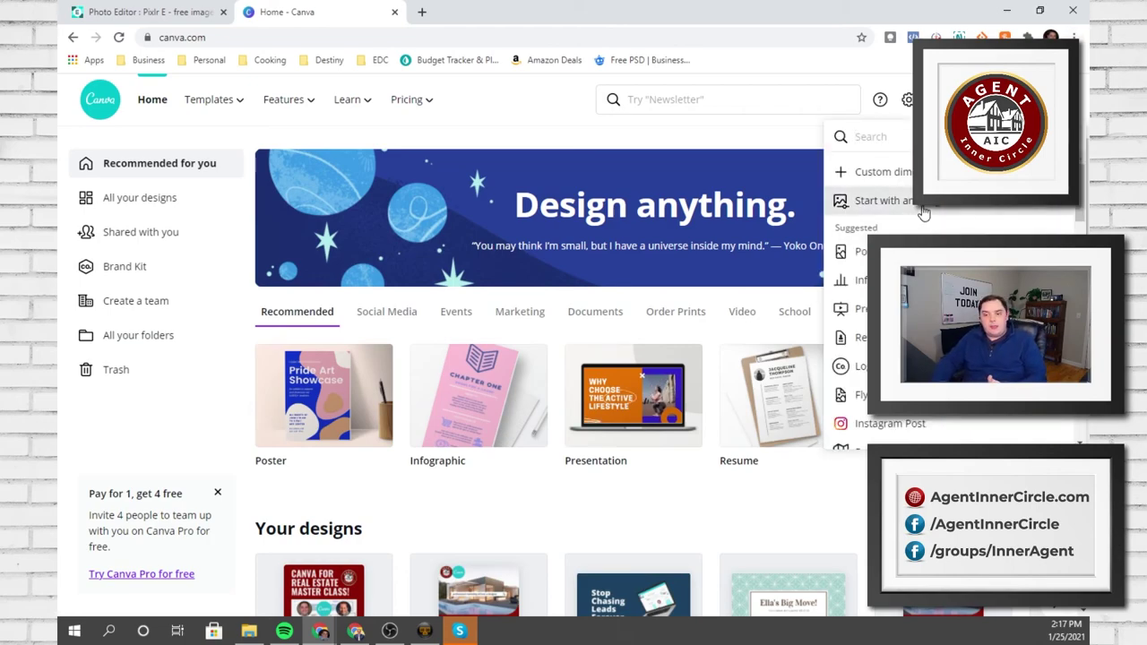
{"action": "left_click", "coordinate": [696, 363]}
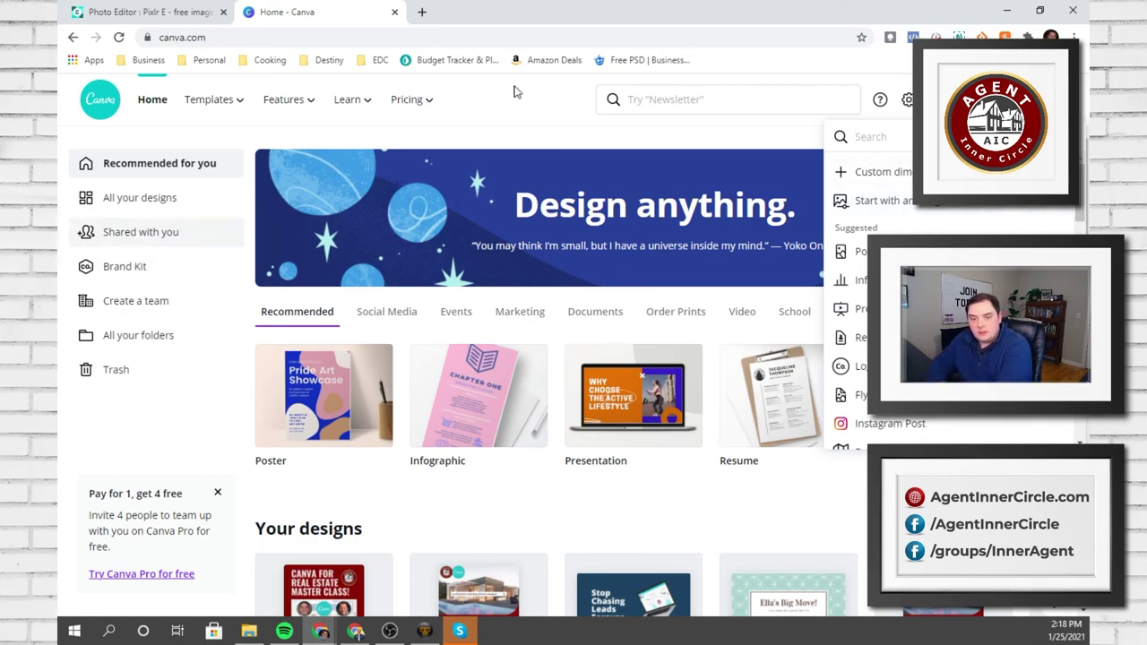
Search for Facebook design types, choose Facebook Post, and open the "Hey! Did you know?" blueberry template
{"action": "left_click", "coordinate": [727, 100]}
{"action": "type", "text": "facebook"}
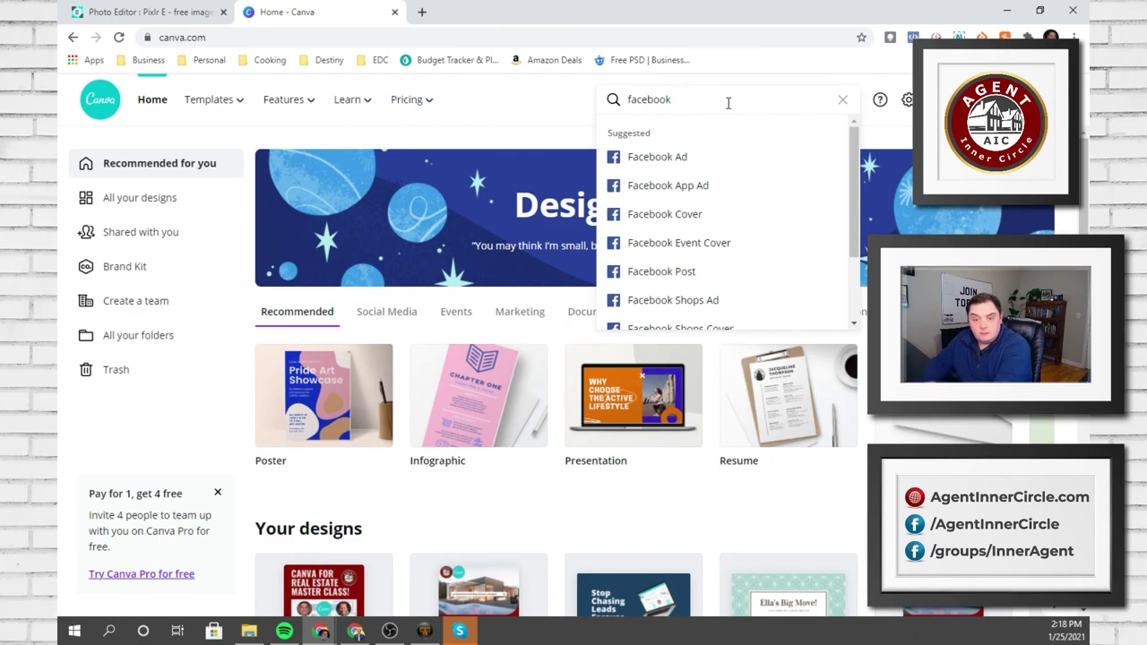
{"action": "scroll", "coordinate": [717, 158], "scroll_direction": "down", "scroll_amount": 1}
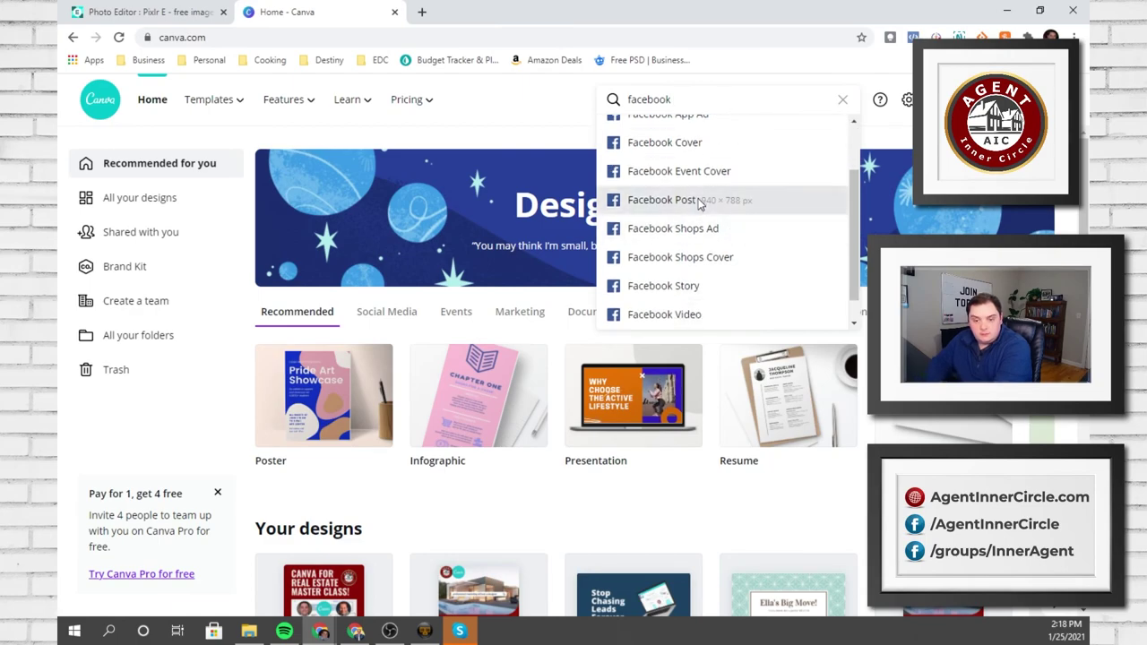
{"action": "left_click", "coordinate": [699, 202]}
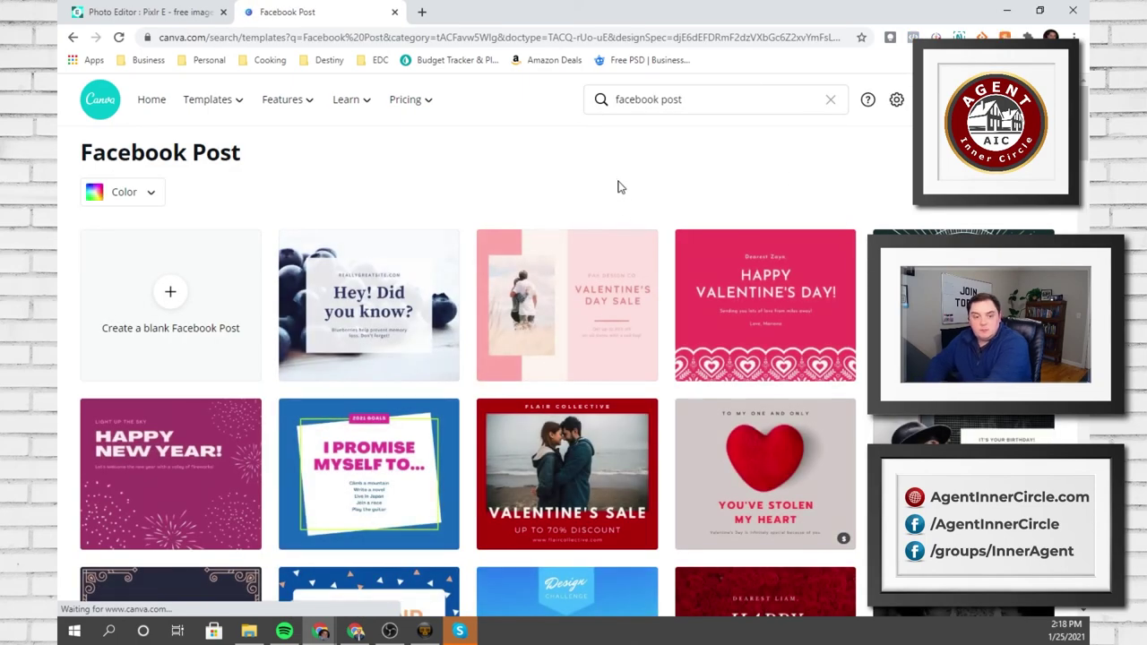
{"action": "left_click", "coordinate": [402, 285]}
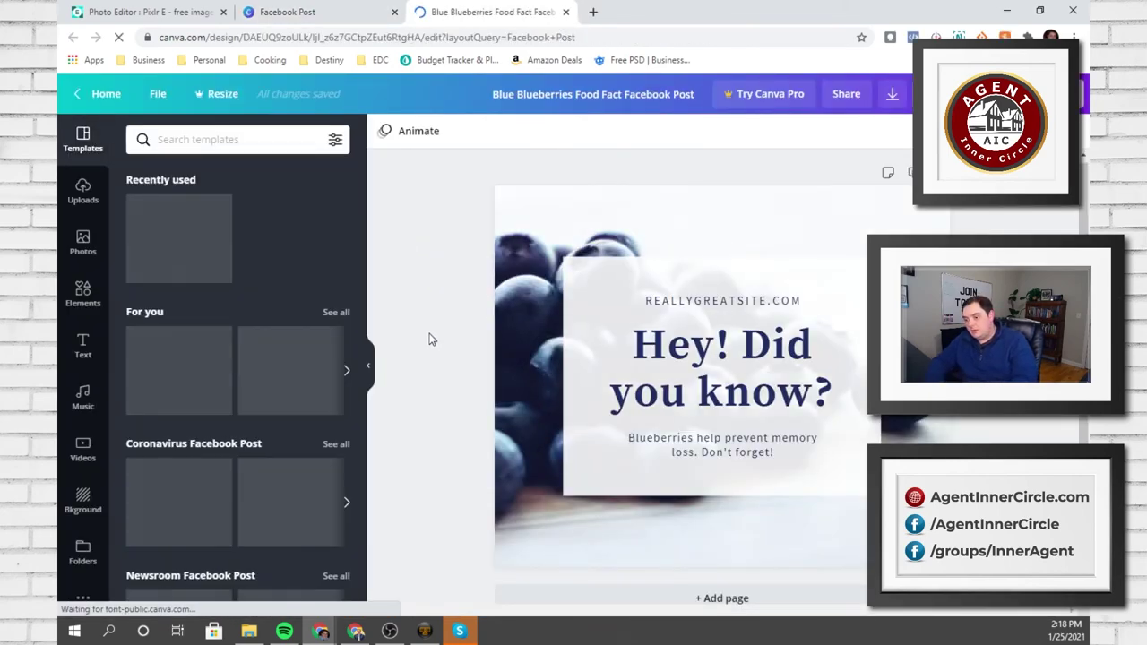
Delete the blueberry background photo from the template
{"action": "left_click", "coordinate": [728, 321]}
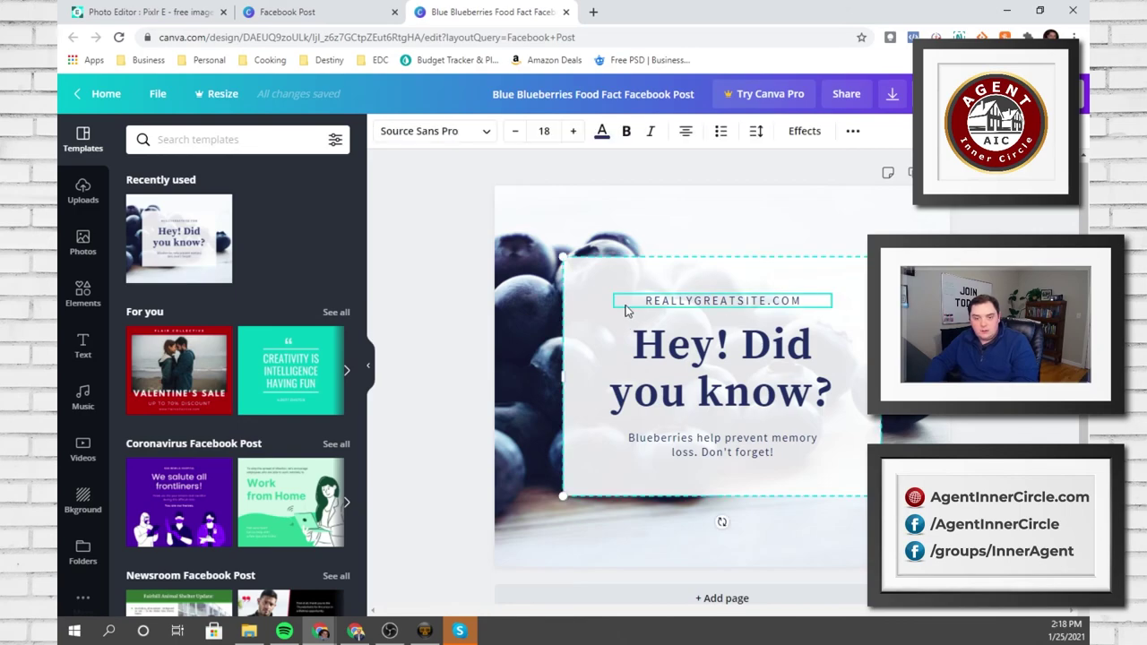
{"action": "left_click", "coordinate": [612, 225]}
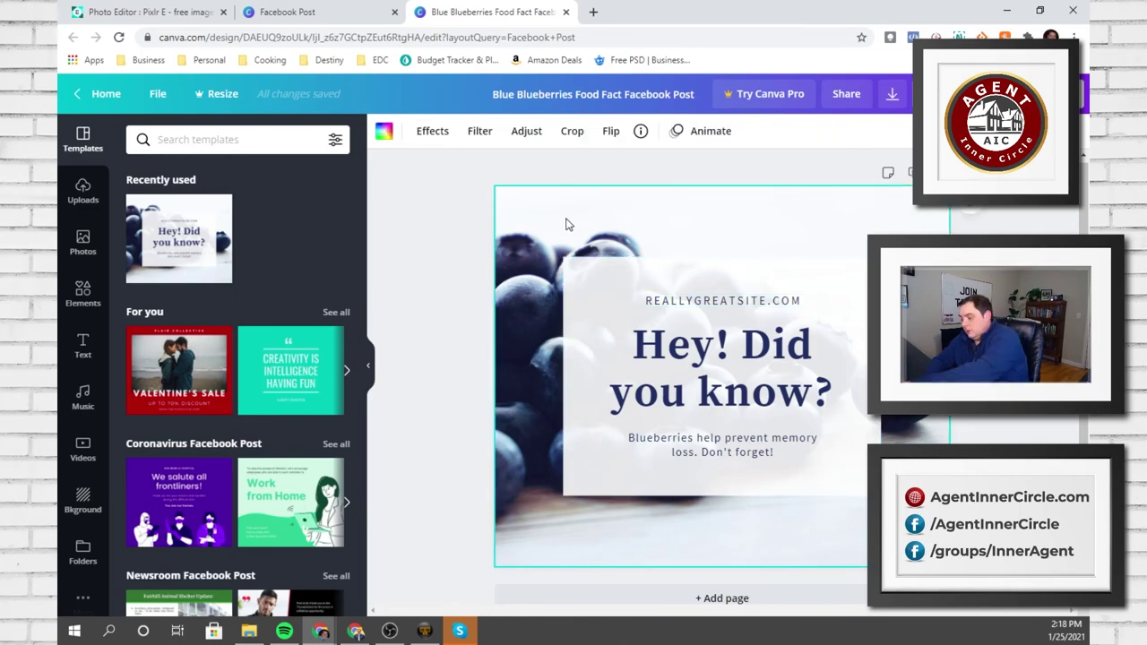
{"action": "key", "text": "Delete"}
Look through the existing uploaded images and upload the house exterior JPG from the device's Downloads folder
{"action": "left_click", "coordinate": [83, 190]}
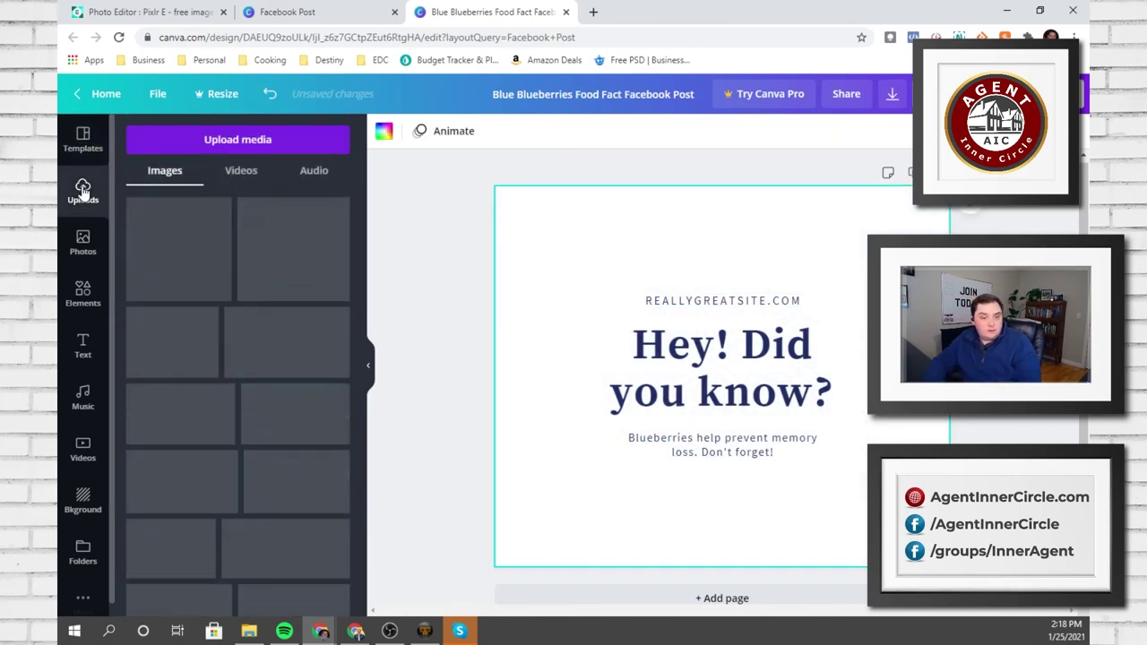
{"action": "scroll", "coordinate": [291, 305], "scroll_direction": "down", "scroll_amount": 2}
{"action": "scroll", "coordinate": [291, 304], "scroll_direction": "down", "scroll_amount": 3}
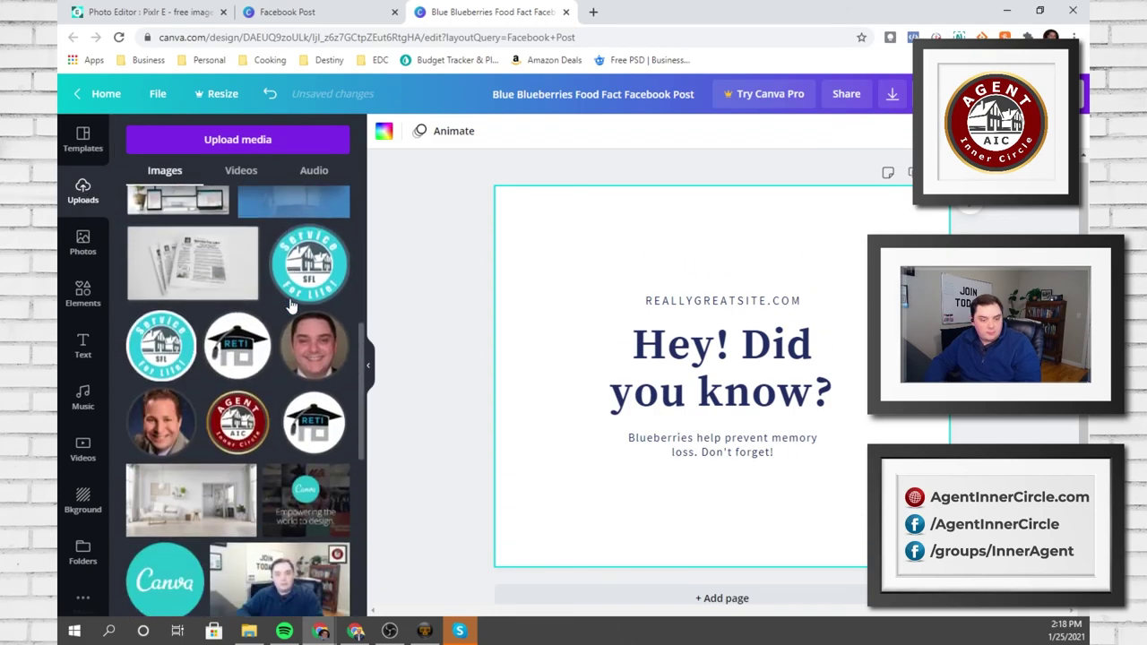
{"action": "scroll", "coordinate": [291, 305], "scroll_direction": "down", "scroll_amount": 4}
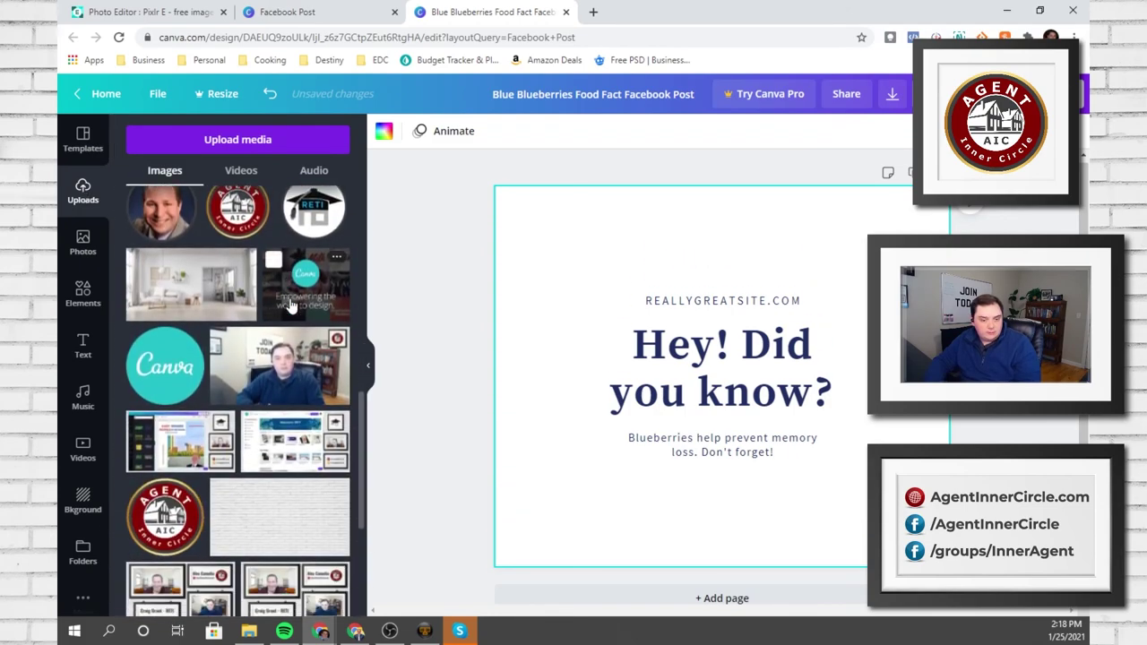
{"action": "scroll", "coordinate": [291, 305], "scroll_direction": "down", "scroll_amount": 6}
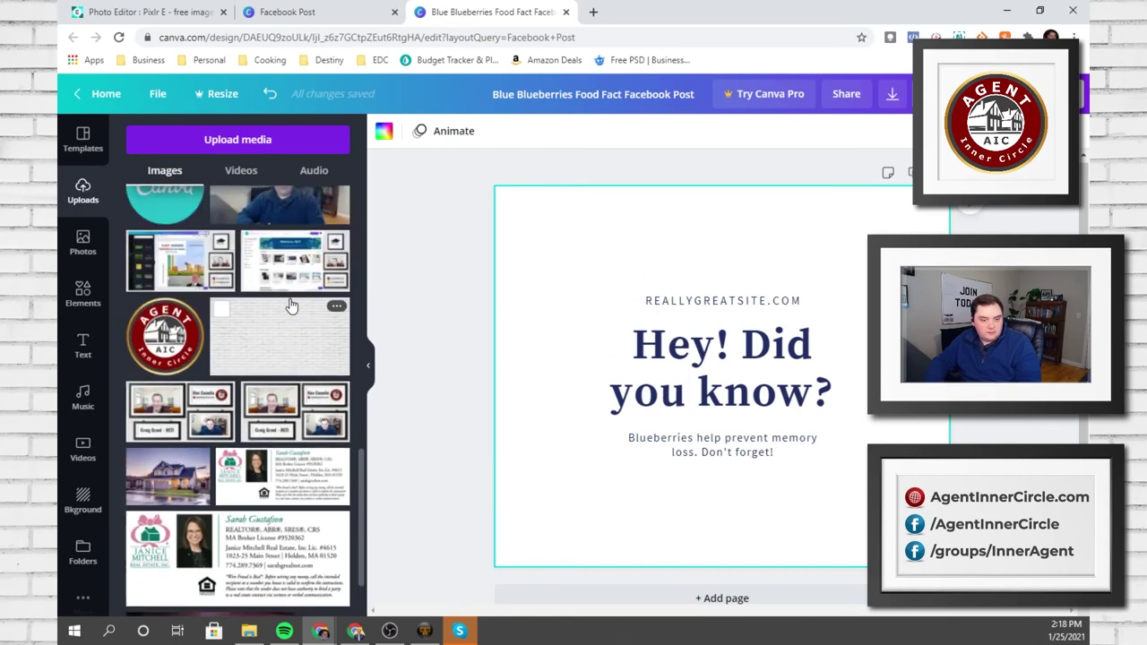
{"action": "left_click", "coordinate": [273, 144]}
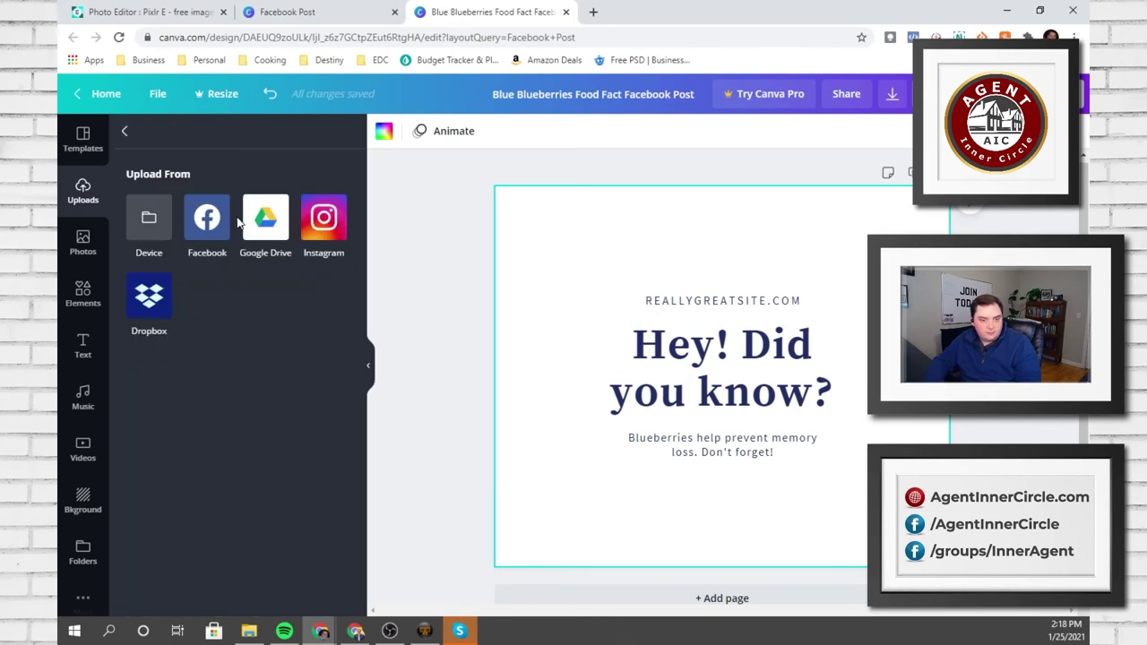
{"action": "left_click", "coordinate": [151, 220]}
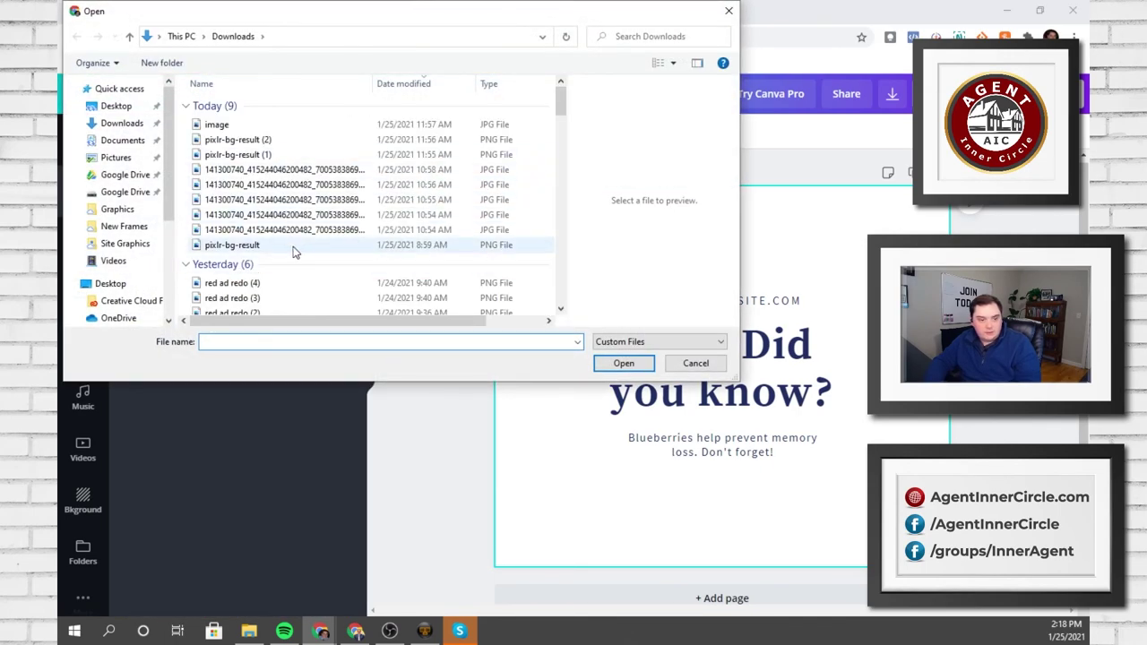
{"action": "left_click", "coordinate": [301, 232]}
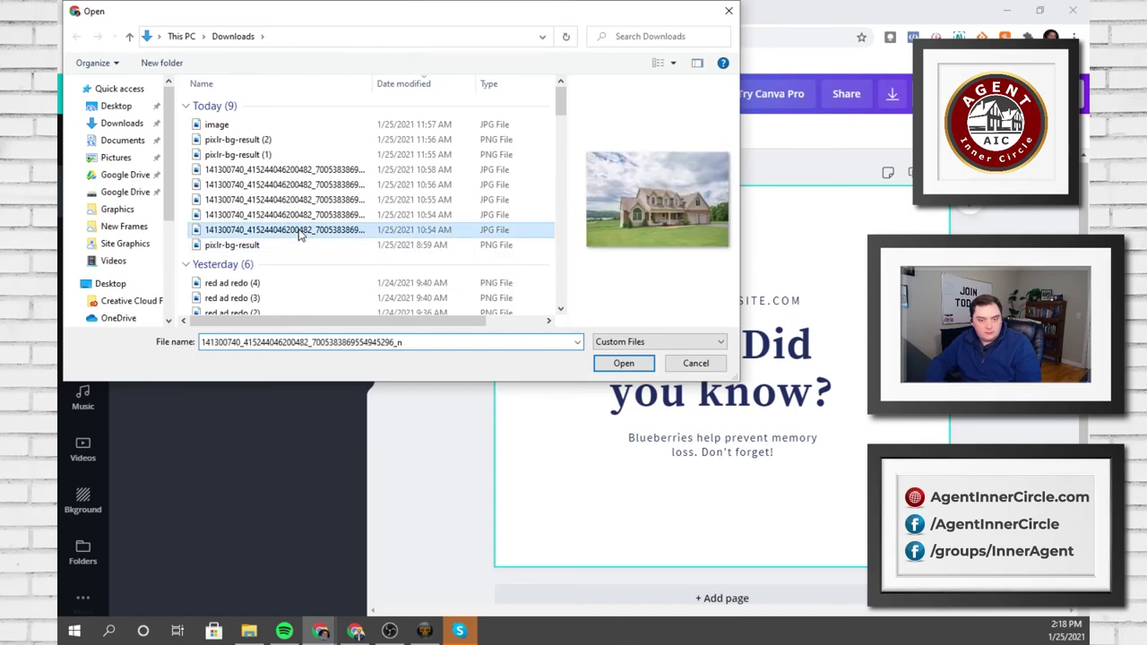
{"action": "scroll", "coordinate": [350, 253], "scroll_direction": "down", "scroll_amount": 2}
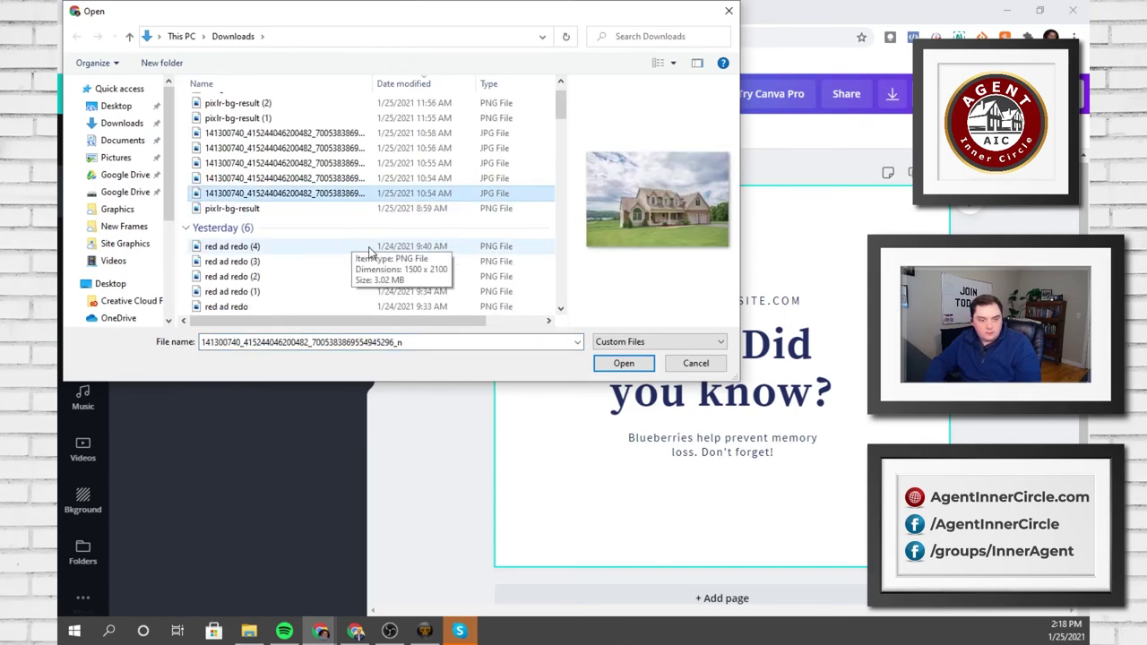
{"action": "scroll", "coordinate": [305, 300], "scroll_direction": "up", "scroll_amount": 2}
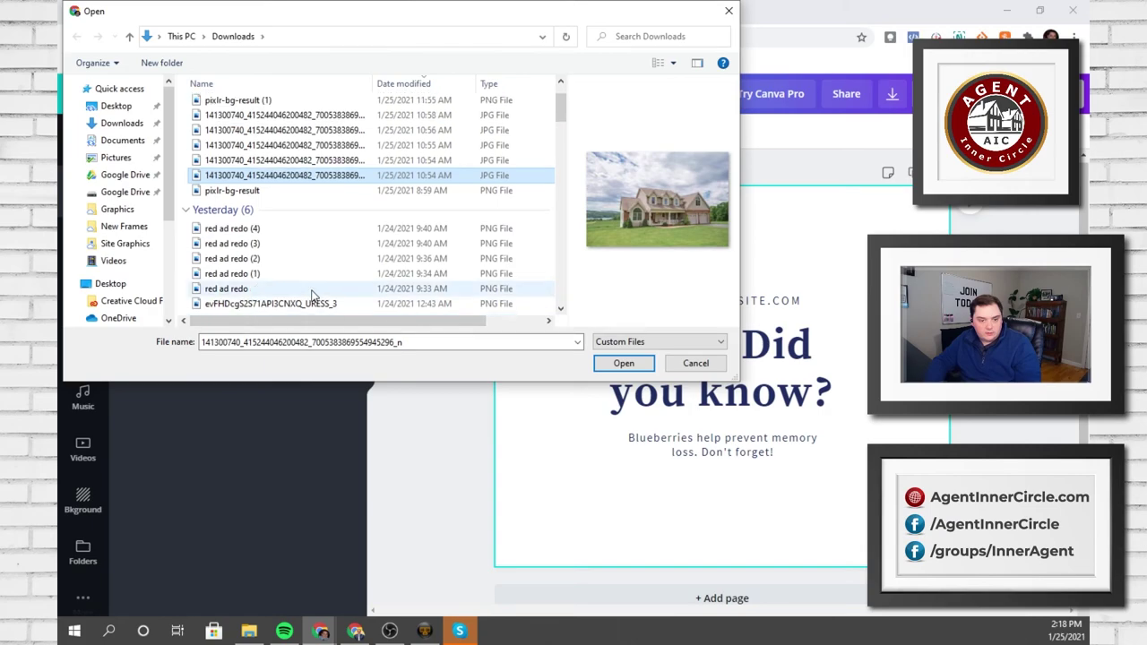
{"action": "left_click", "coordinate": [624, 363]}
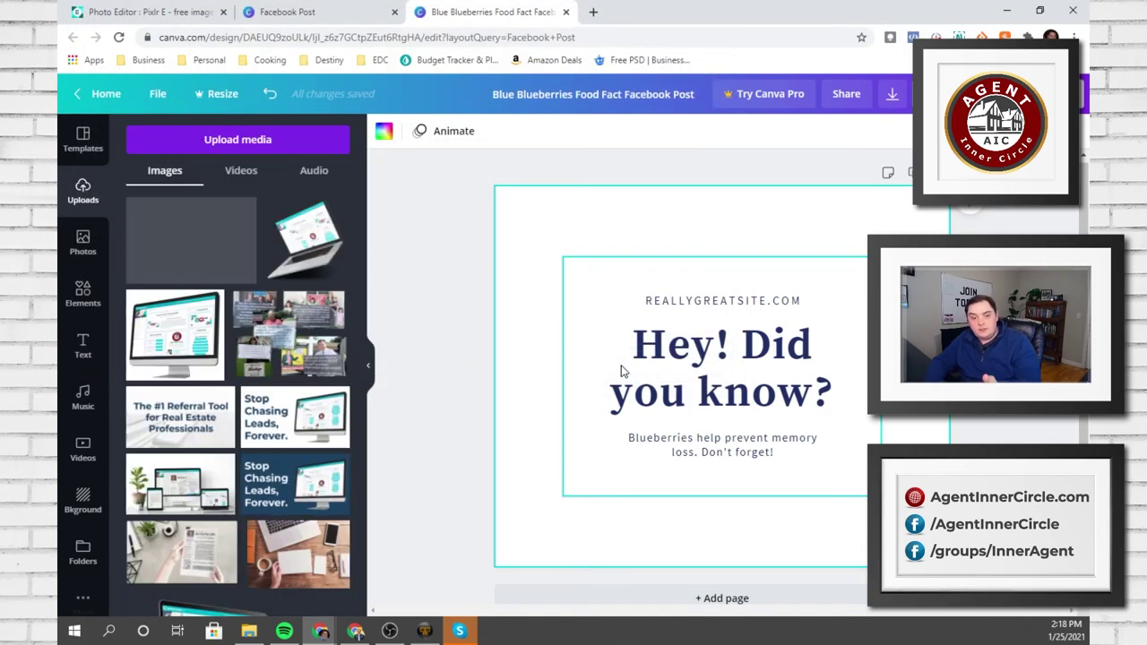
Set the uploaded house photo as the page background and delete the grouped text panel over it
{"action": "left_click_drag", "start_coordinate": [190, 229], "coordinate": [666, 229]}
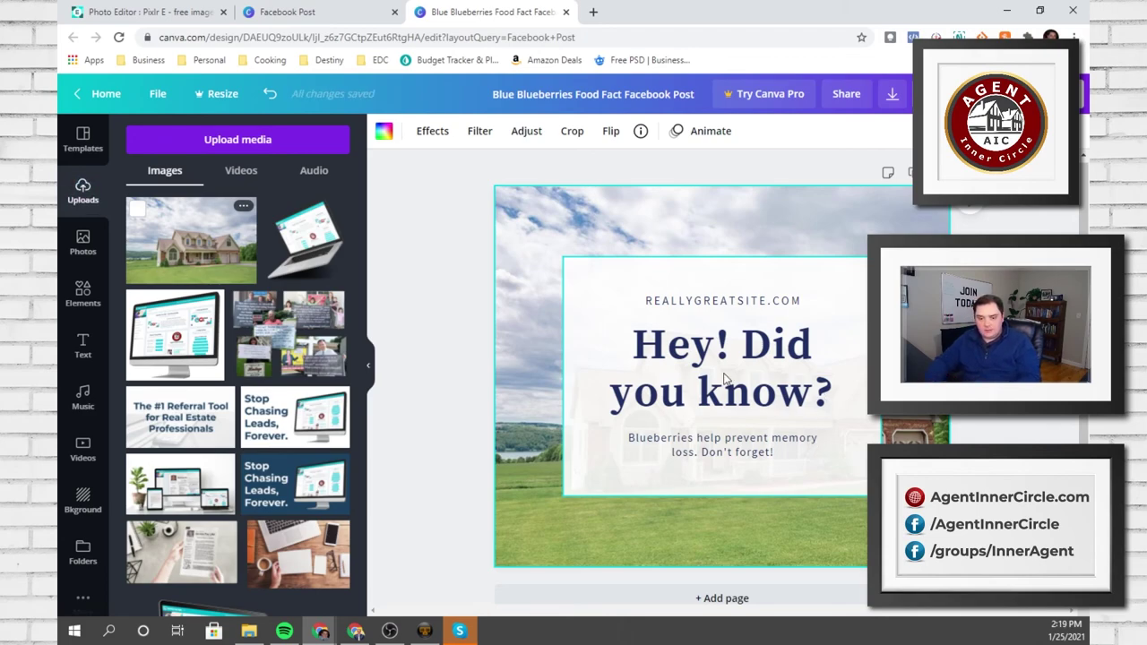
{"action": "left_click", "coordinate": [735, 293]}
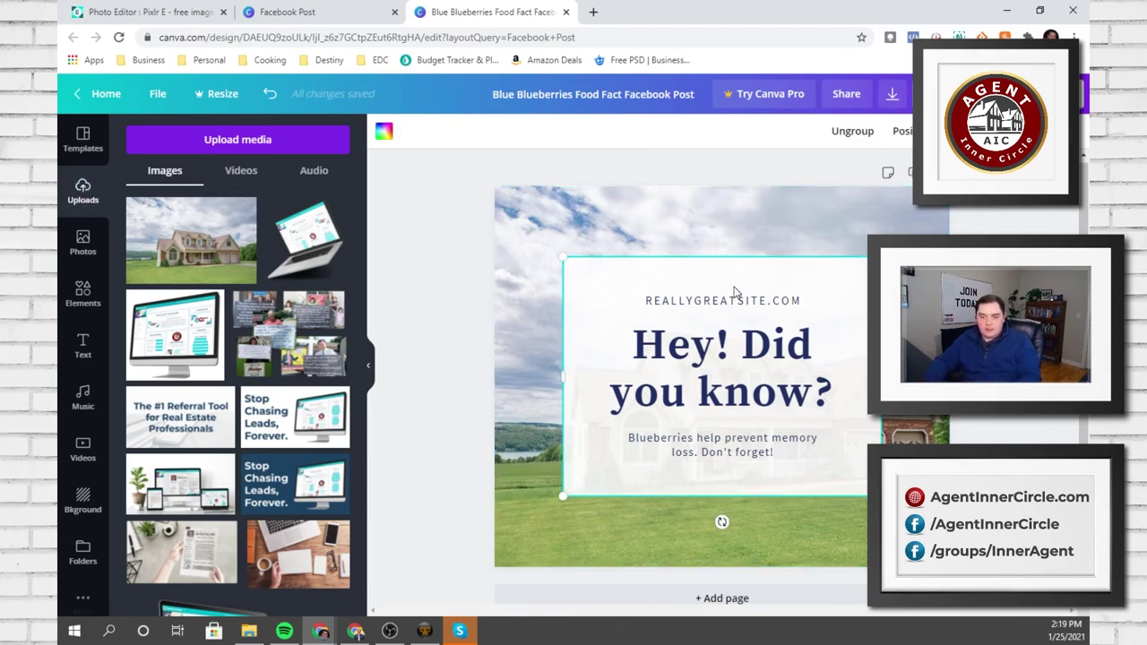
{"action": "left_click", "coordinate": [448, 269]}
{"action": "left_click", "coordinate": [715, 374]}
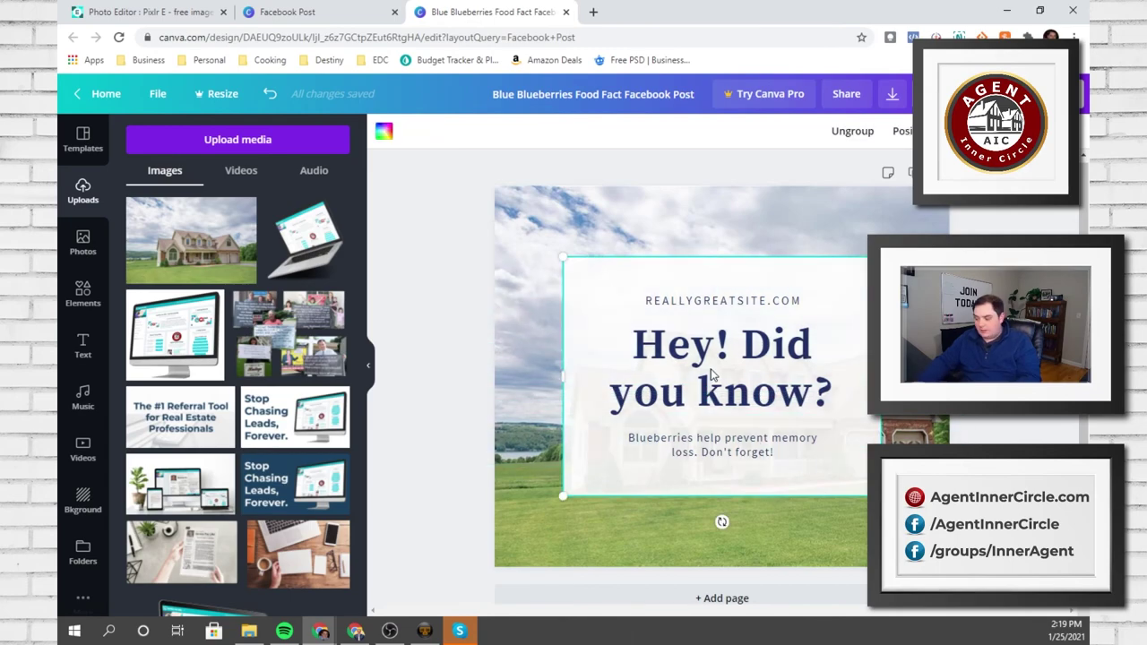
{"action": "key", "text": "Delete"}
Examine the effects available for the house photo, including the Pixelate and Liquify descriptions
{"action": "left_click", "coordinate": [628, 301]}
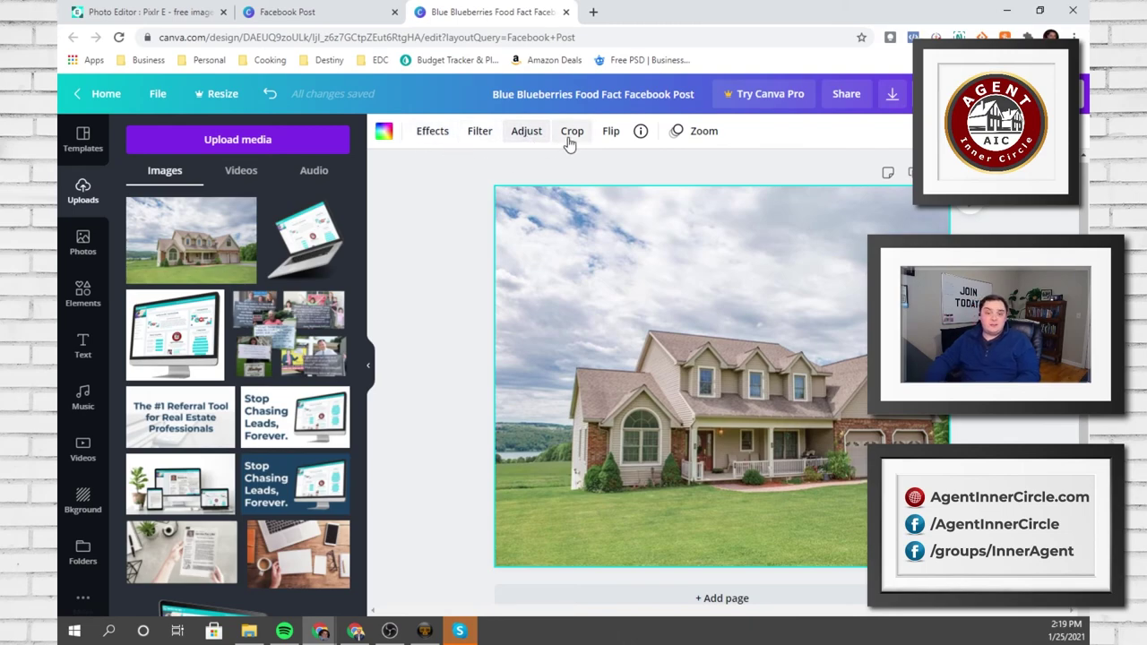
{"action": "left_click", "coordinate": [439, 131]}
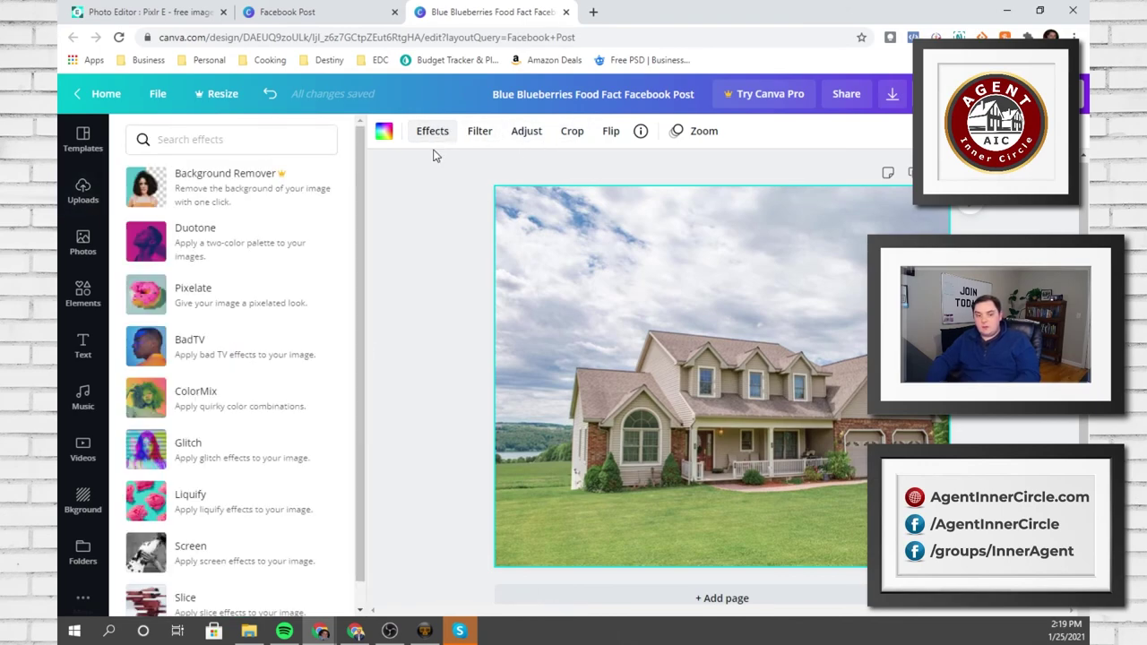
{"action": "left_click", "coordinate": [258, 297]}
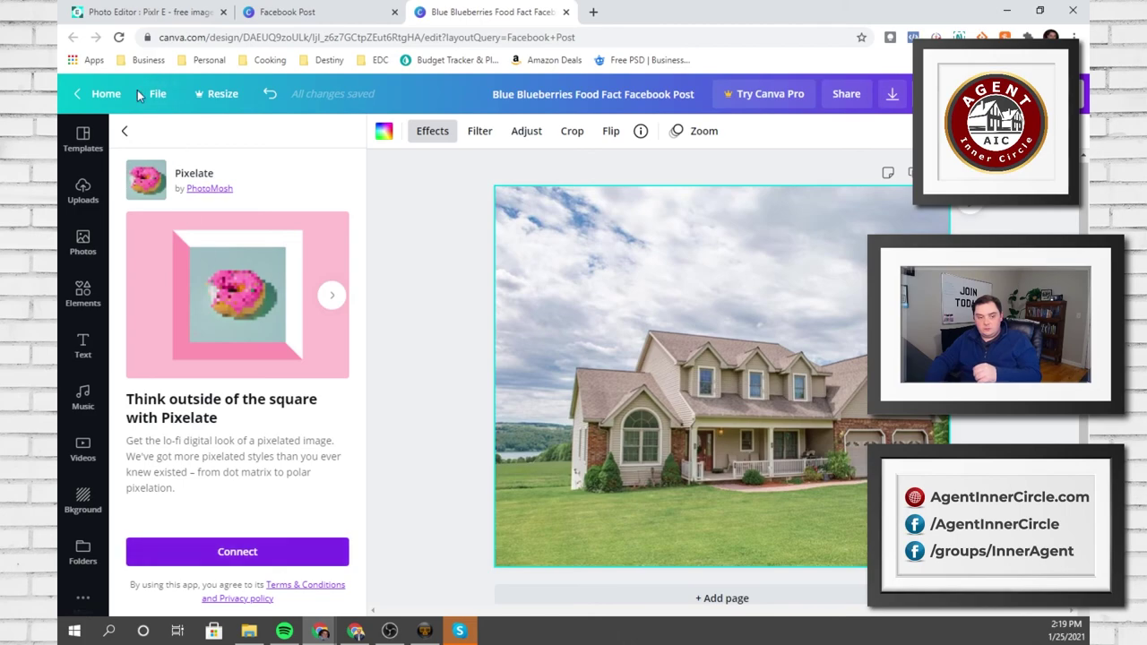
{"action": "left_click", "coordinate": [127, 128]}
{"action": "scroll", "coordinate": [167, 328], "scroll_direction": "down", "scroll_amount": 1}
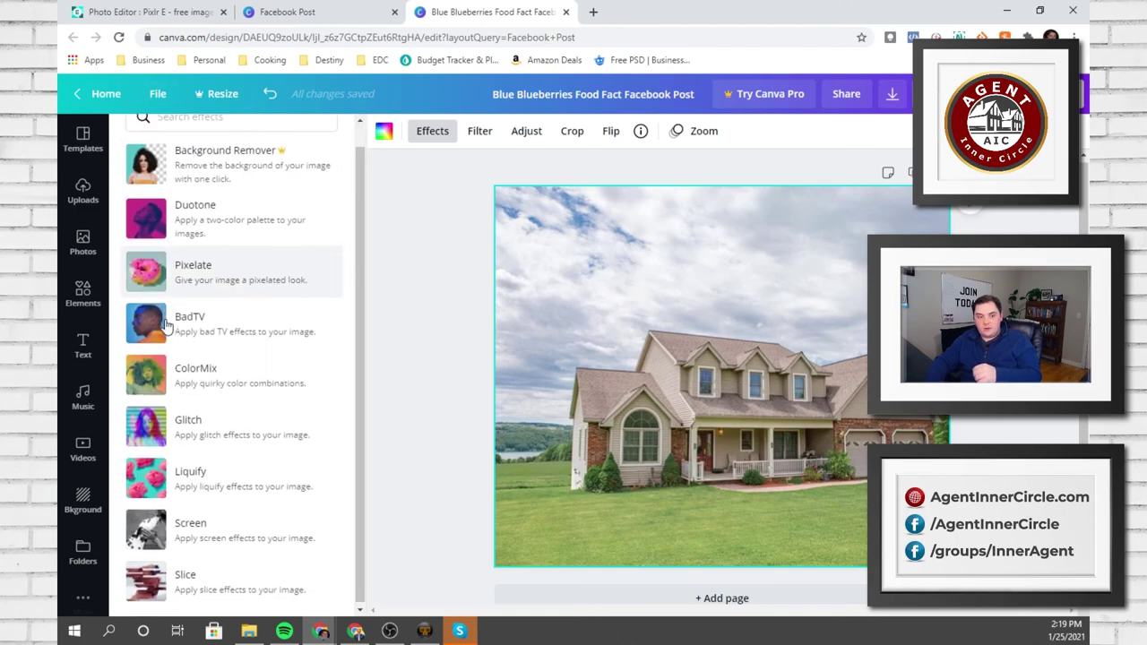
{"action": "left_click", "coordinate": [256, 476]}
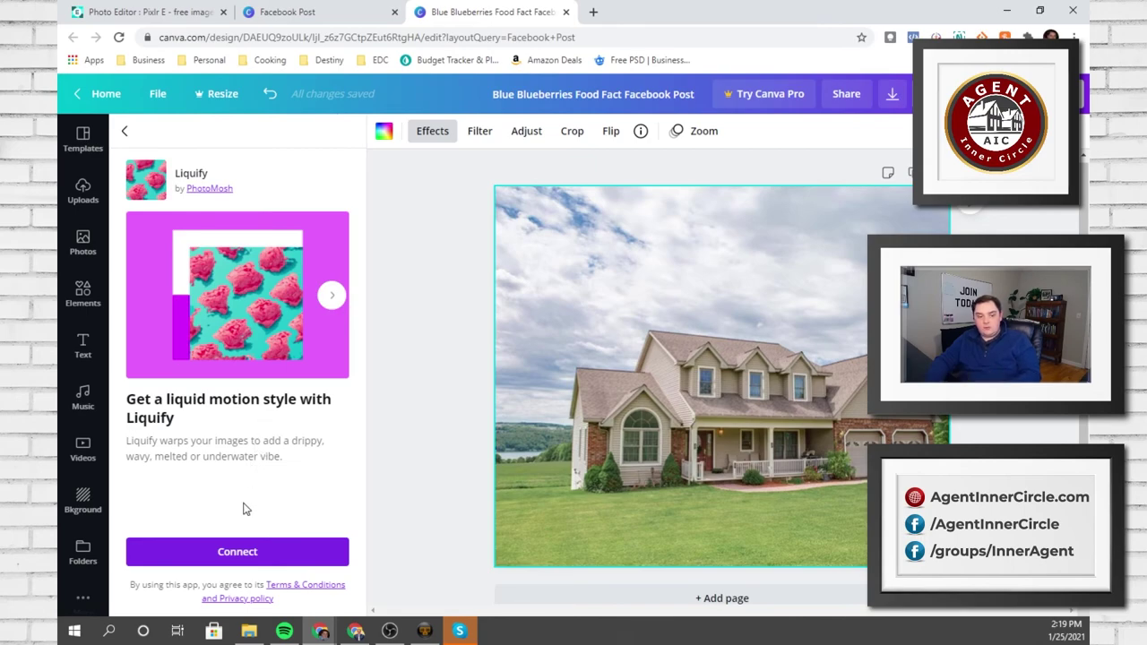
{"action": "left_click", "coordinate": [124, 131]}
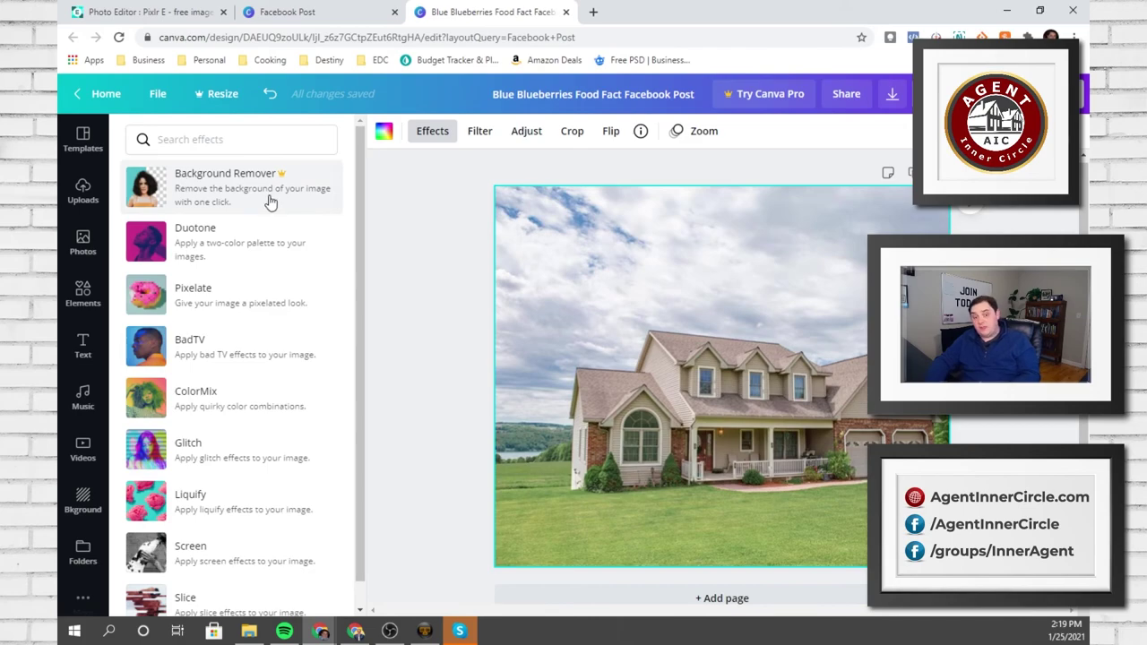
Compare the Whimsical, Selfie, Solar, Epic, Festive, None and Edge filters on the house photo and apply the Dare filter
{"action": "left_click", "coordinate": [480, 139]}
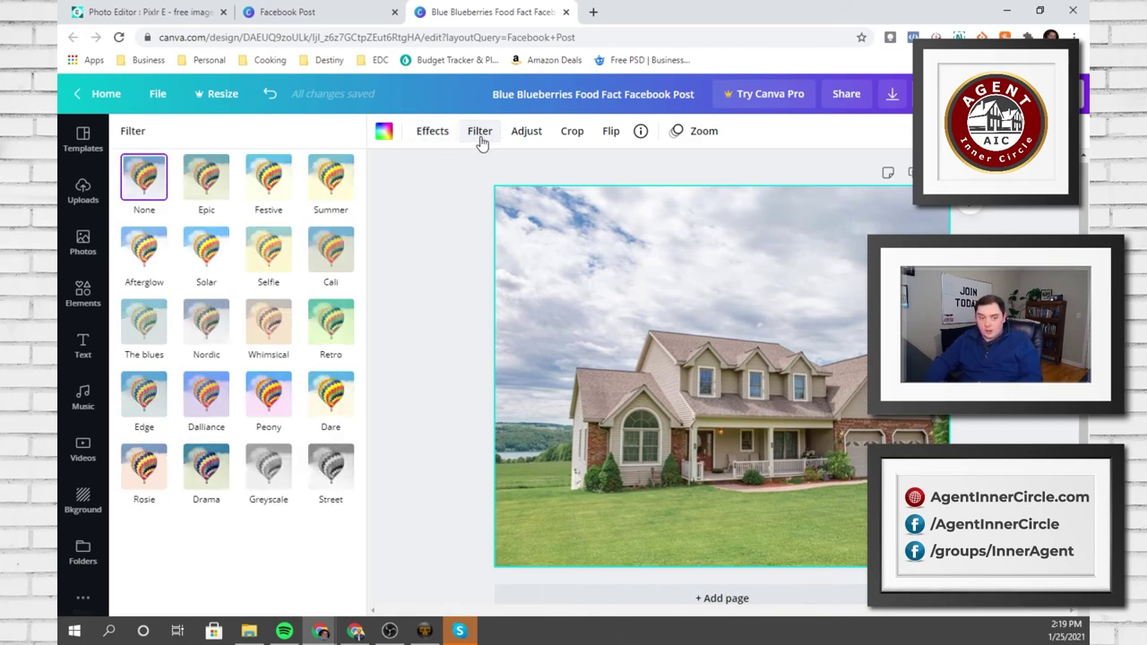
{"action": "left_click", "coordinate": [282, 316]}
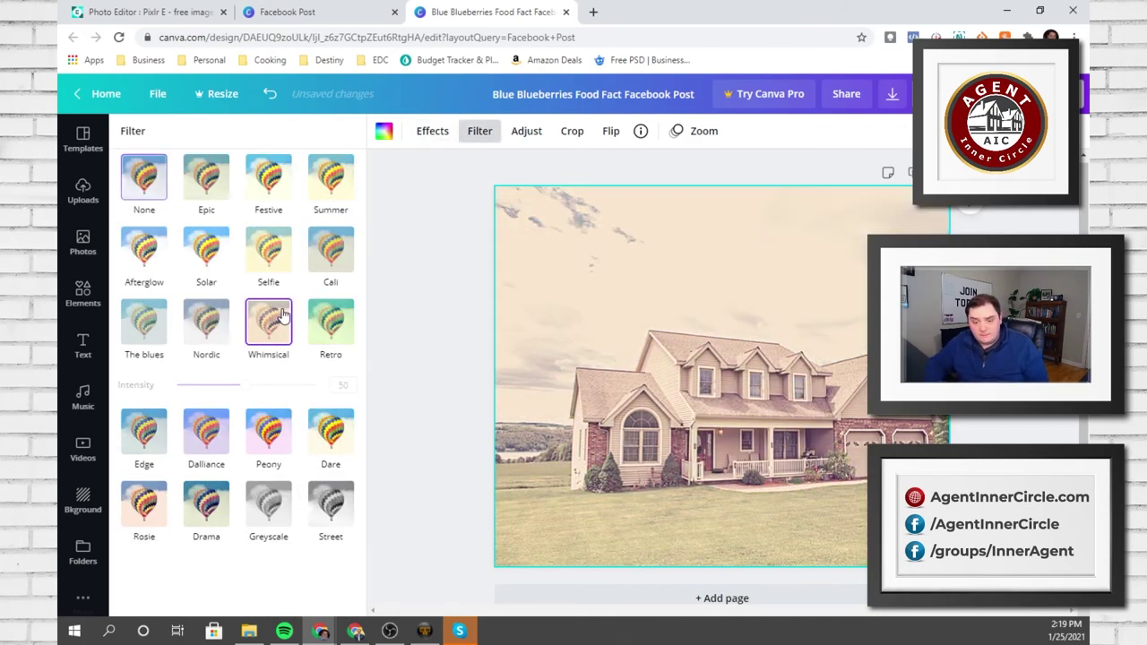
{"action": "left_click", "coordinate": [266, 267]}
{"action": "left_click", "coordinate": [195, 249]}
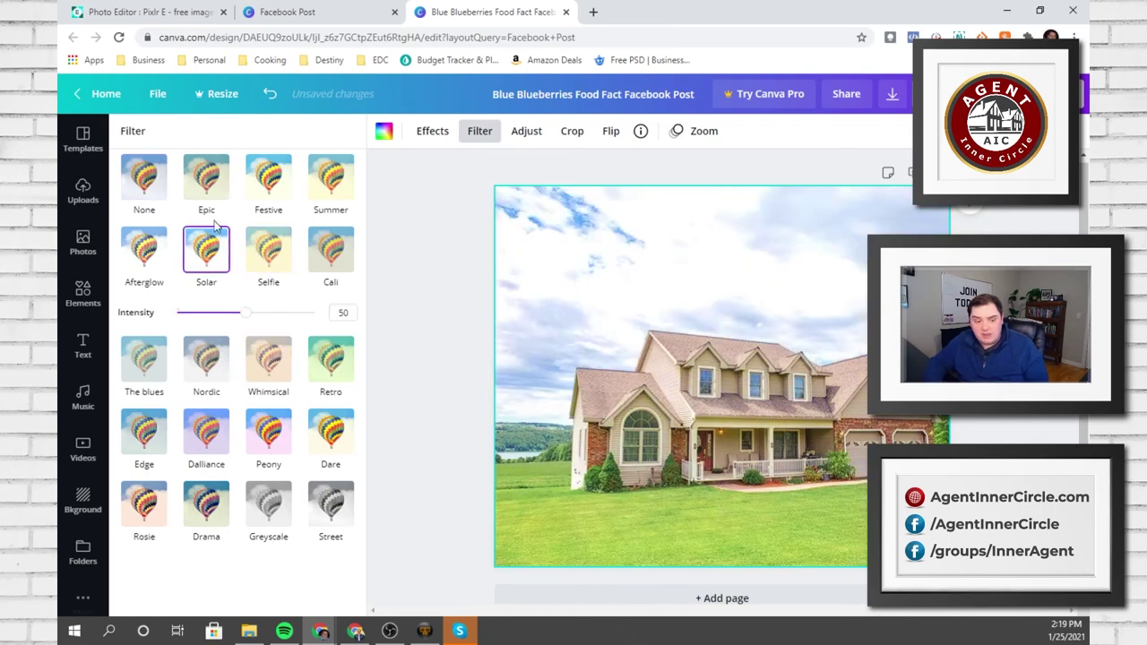
{"action": "left_click", "coordinate": [224, 192]}
{"action": "left_click", "coordinate": [266, 182]}
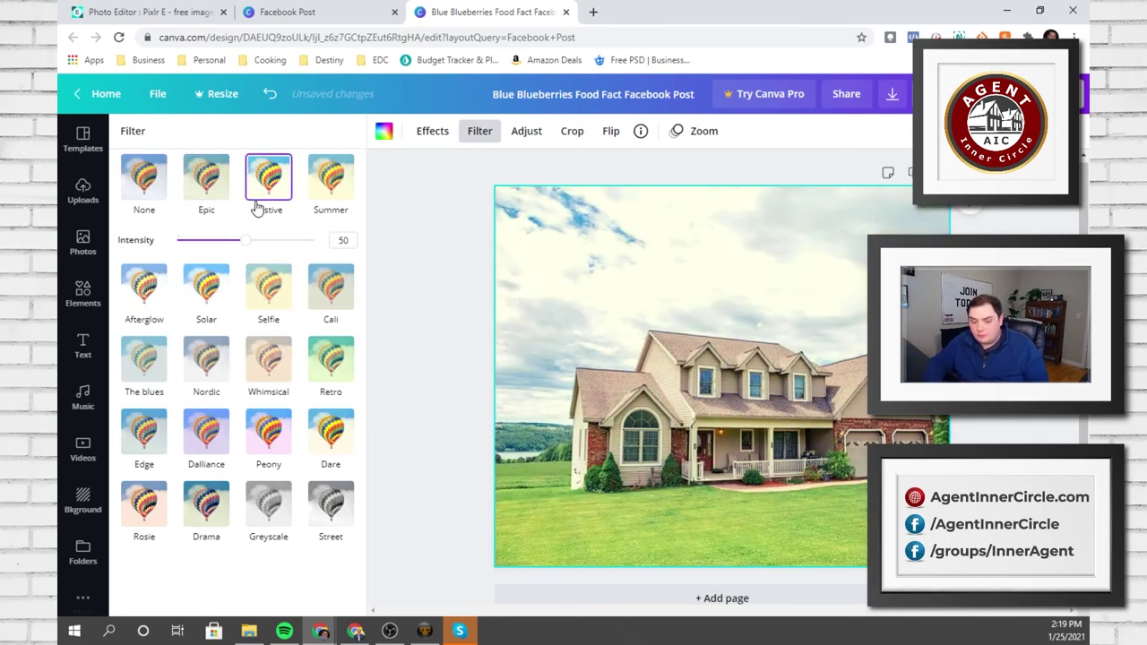
{"action": "left_click", "coordinate": [136, 200]}
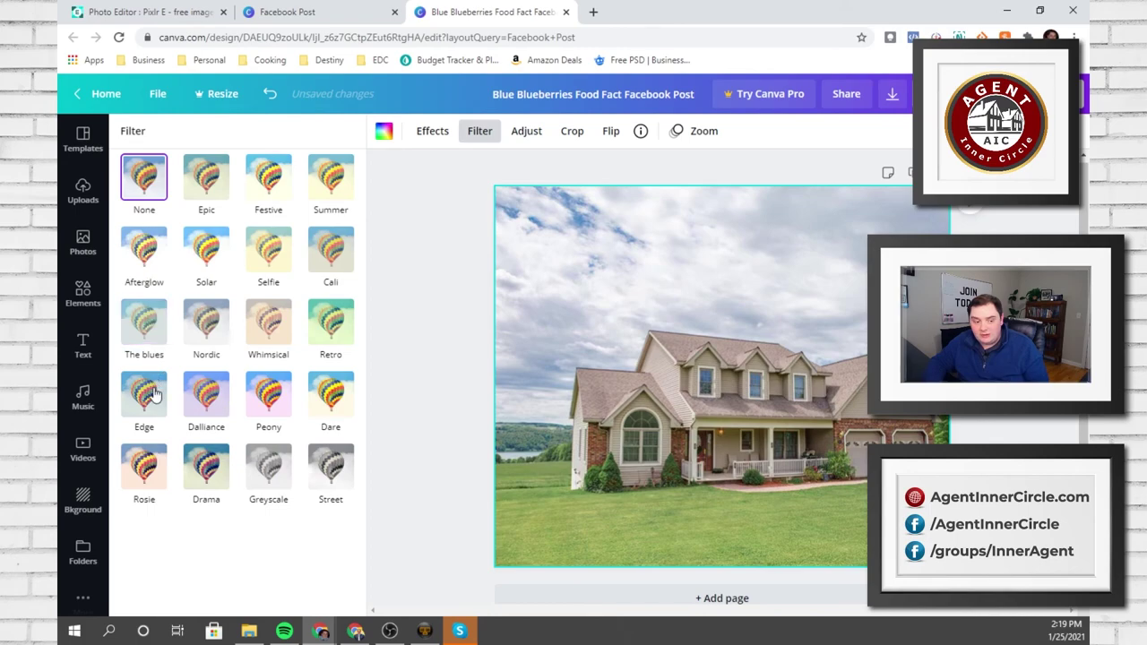
{"action": "left_click", "coordinate": [155, 394]}
{"action": "left_click", "coordinate": [342, 406]}
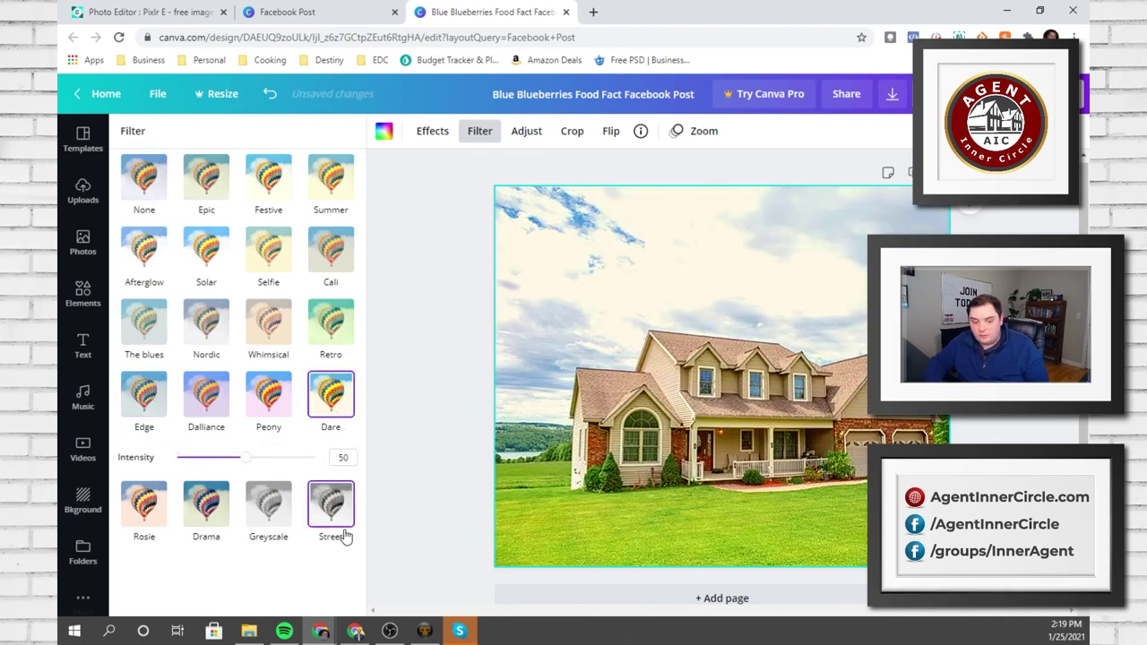
Try the Street, Retro and Summer filters on the house photo, adjusting the Summer filter's intensity
{"action": "left_click", "coordinate": [345, 535]}
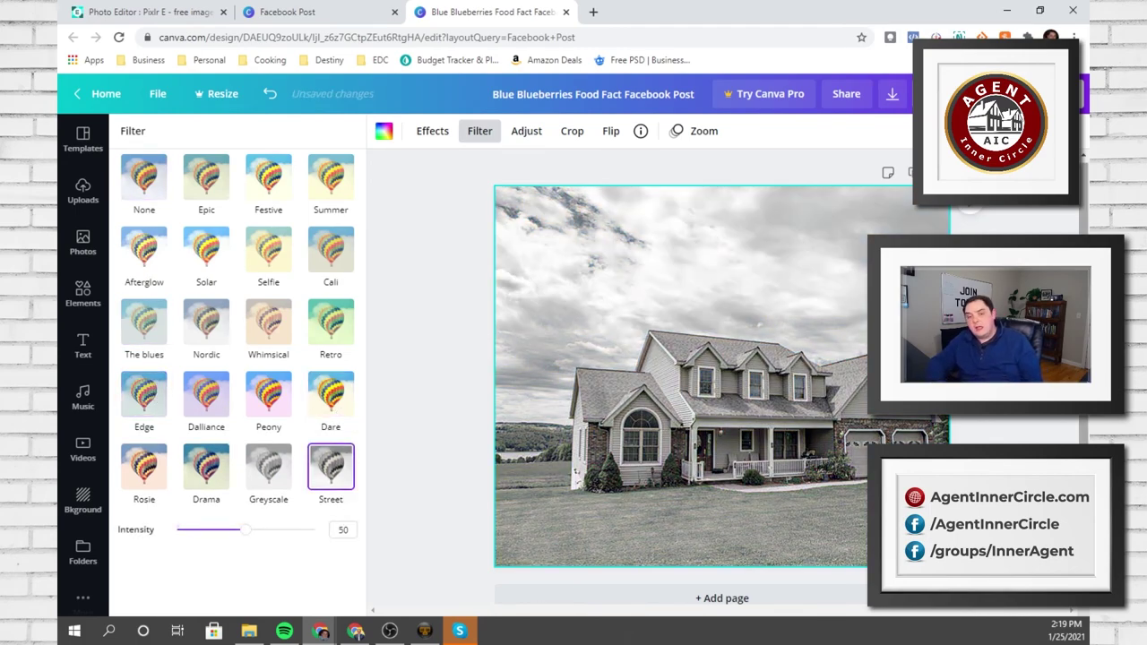
{"action": "left_click", "coordinate": [329, 322]}
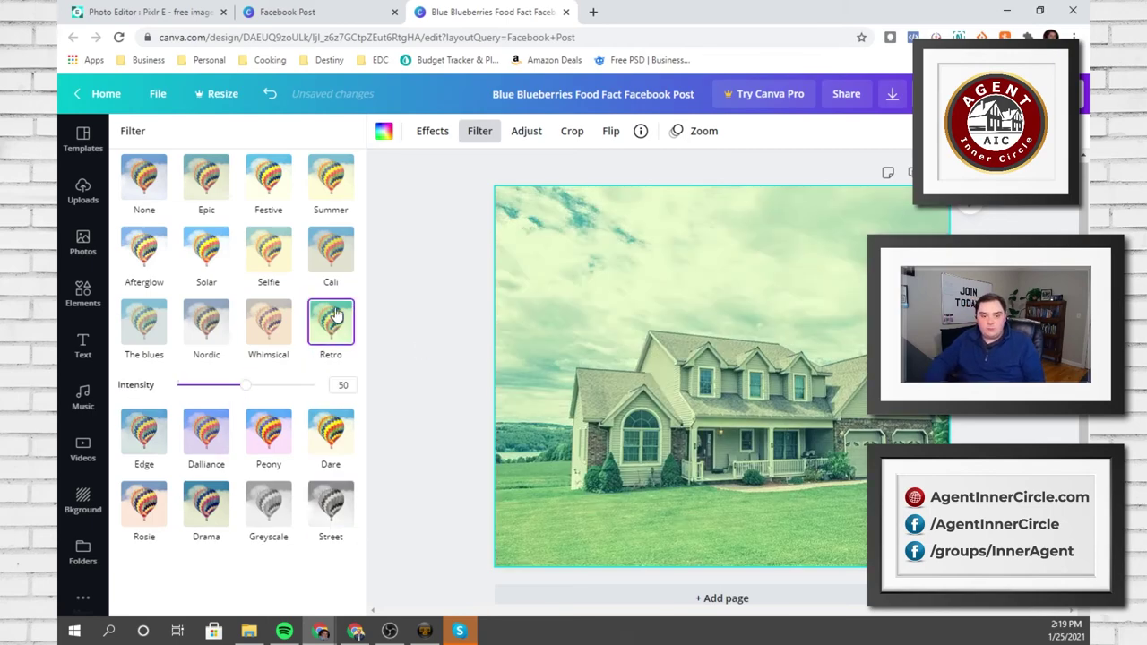
{"action": "left_click", "coordinate": [341, 203]}
{"action": "mouse_move", "coordinate": [243, 241]}
{"action": "left_mouse_down"}
{"action": "mouse_move", "coordinate": [200, 239]}
{"action": "mouse_move", "coordinate": [249, 242]}
{"action": "left_mouse_up"}
Open the house photo's image adjustments and undo the filter changes made since Dare
{"action": "left_click", "coordinate": [527, 133]}
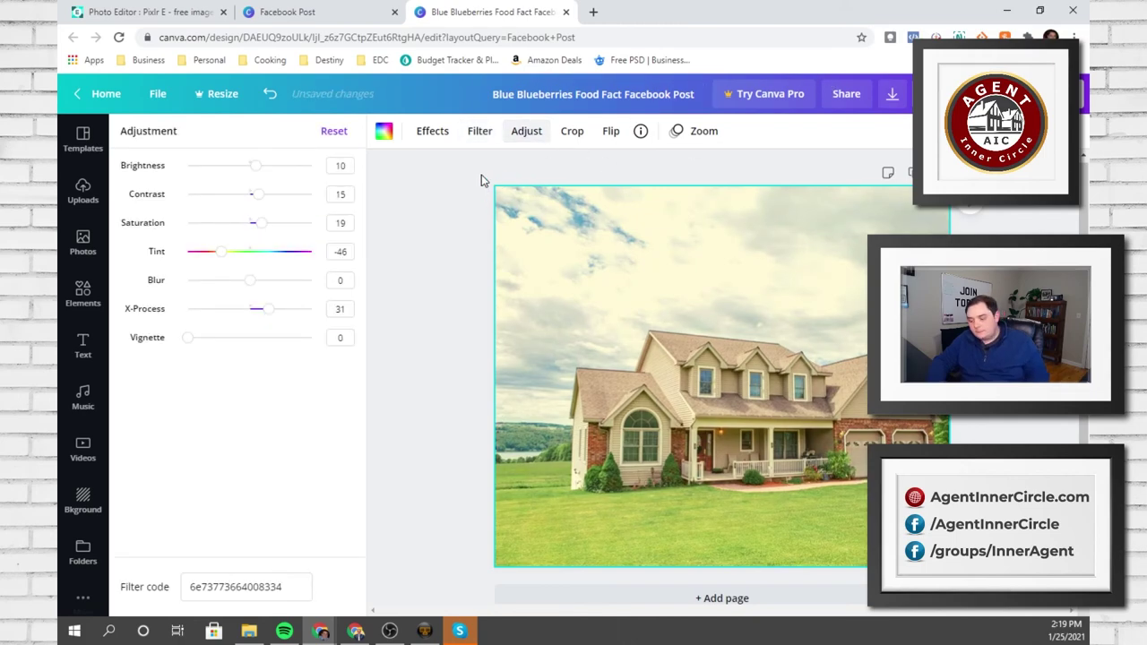
{"action": "key", "text": "ctrl+z"}
{"action": "key", "text": "ctrl+z"}
{"action": "key", "text": "ctrl+z"}
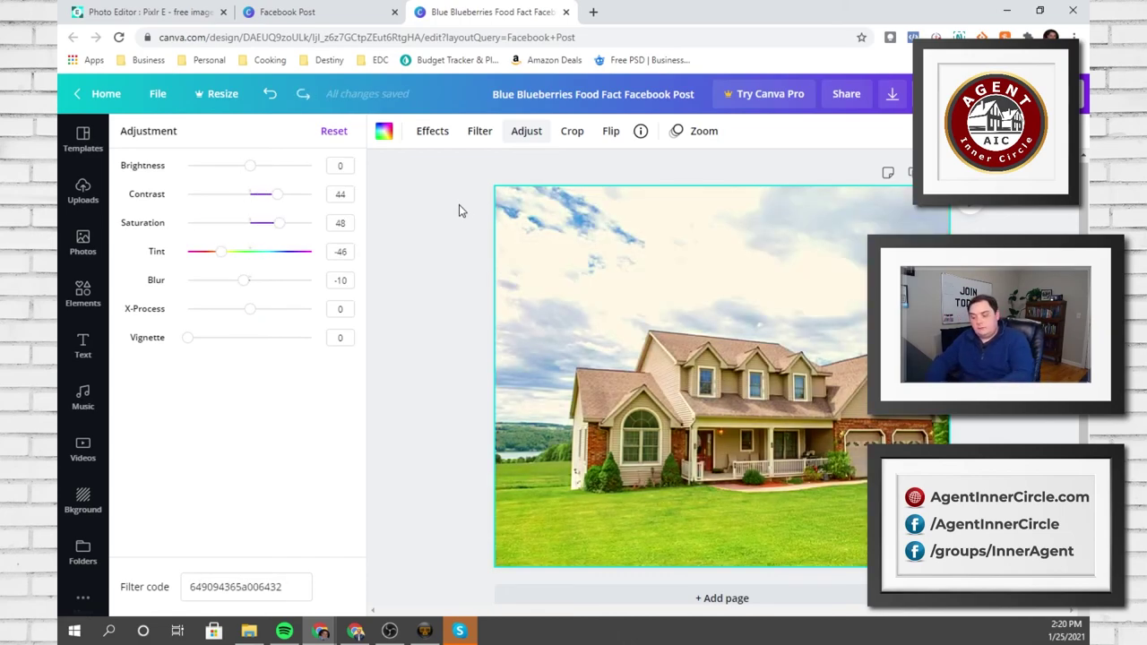
Undo the house photo's adjustments, filters and placement until the post's original template text is back
{"action": "key", "text": "ctrl+z"}
{"action": "key", "text": "ctrl+z"}
{"action": "key", "text": "ctrl+z"}
{"action": "key", "text": "ctrl+z"}
{"action": "key", "text": "ctrl+z"}
{"action": "key", "text": "ctrl+z"}
{"action": "key", "text": "ctrl+z"}
{"action": "key", "text": "ctrl+z"}
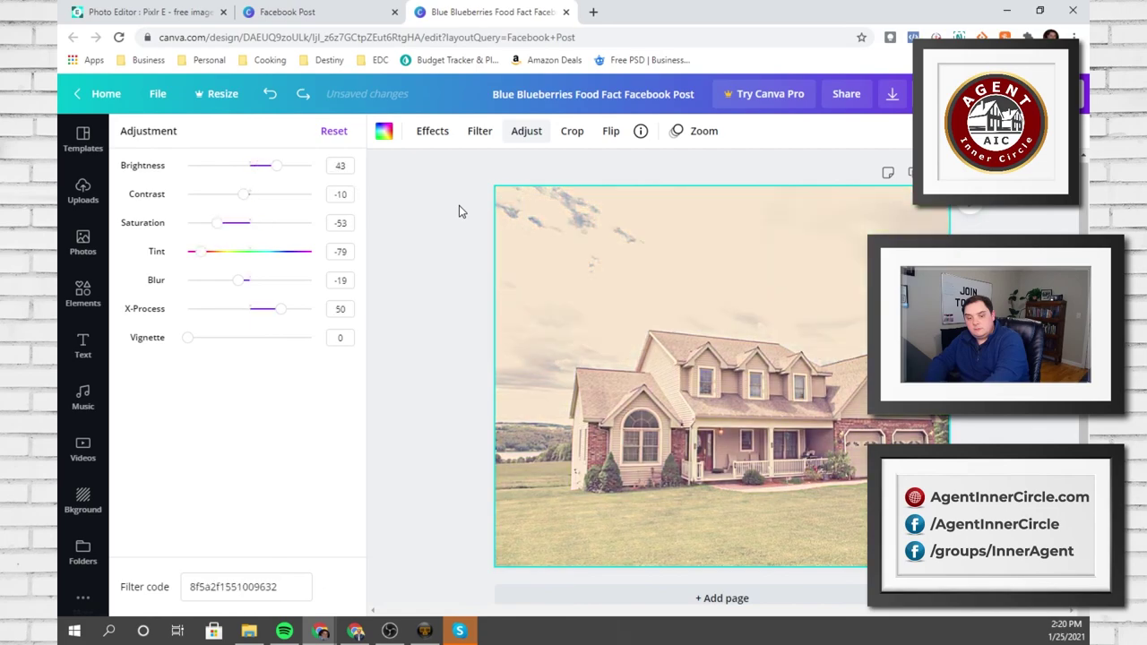
{"action": "key", "text": "ctrl+z"}
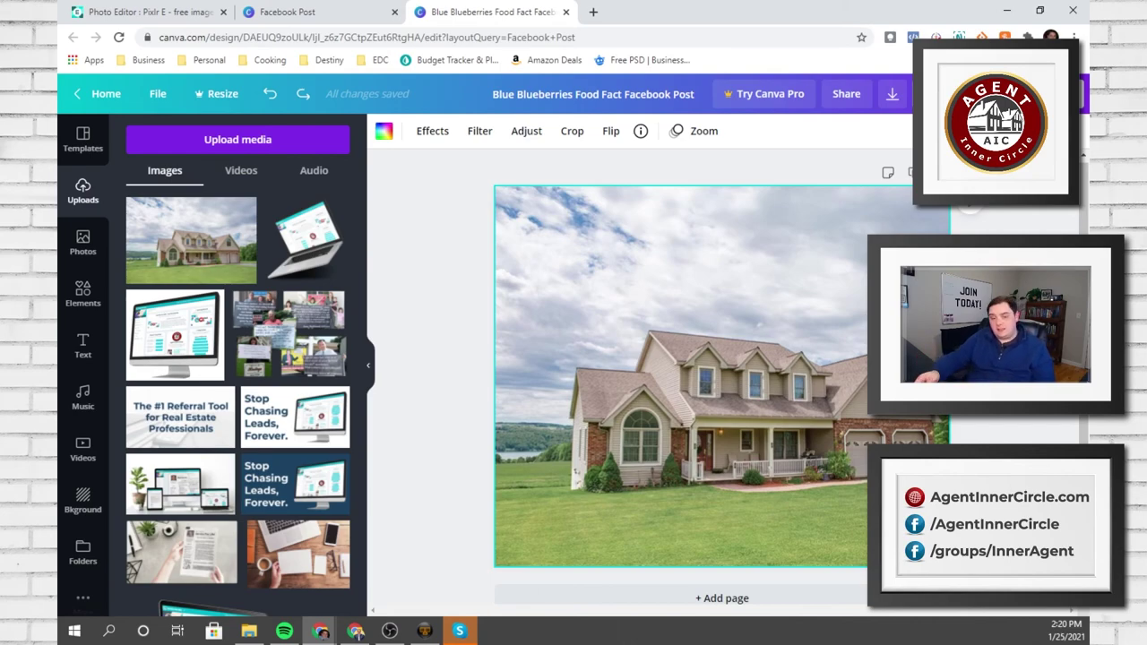
{"action": "key", "text": "ctrl+z"}
{"action": "key", "text": "ctrl+z"}
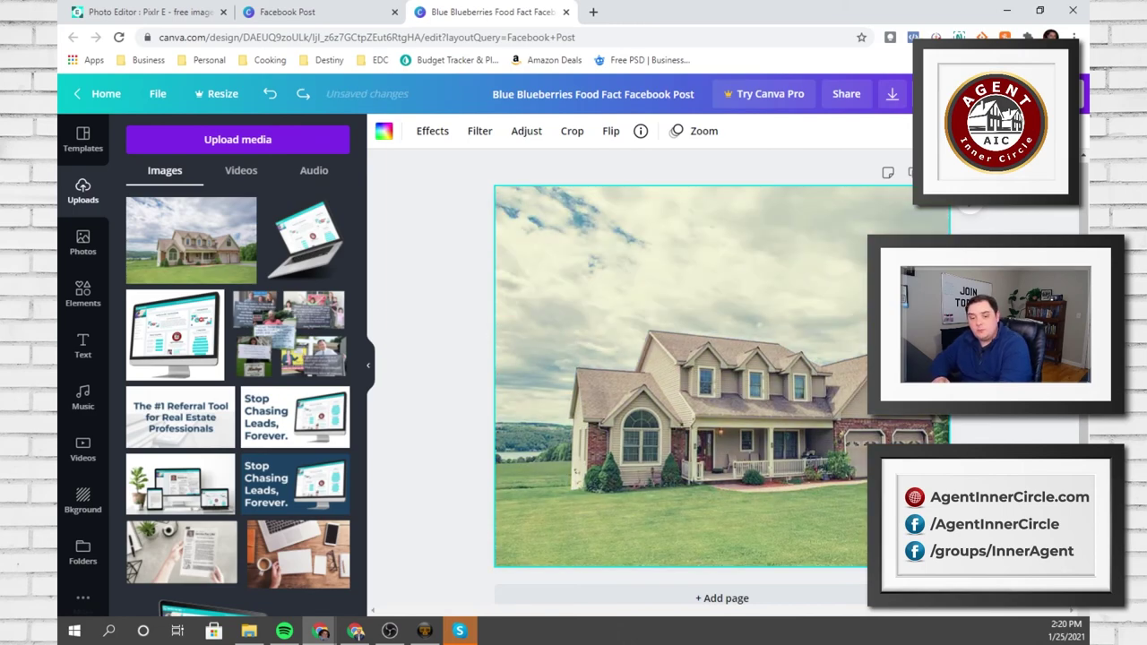
{"action": "key", "text": "ctrl+z"}
{"action": "key", "text": "ctrl+z"}
{"action": "key", "text": "ctrl+z"}
{"action": "key", "text": "ctrl+z"}
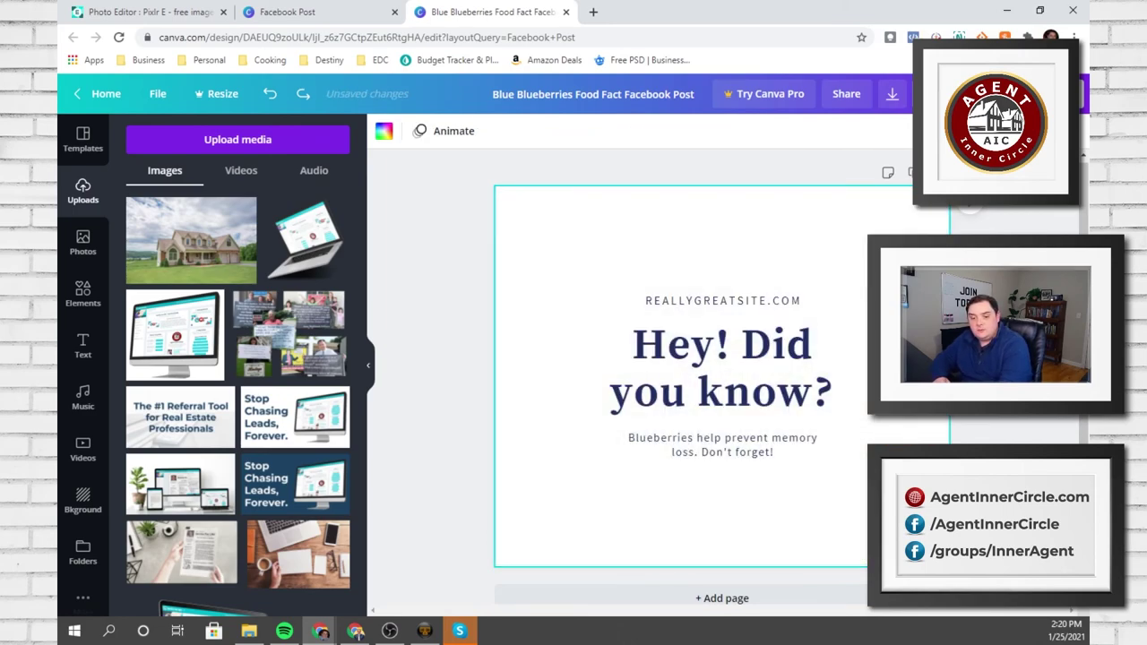
Redo and undo the edits until the unfiltered house photo alone fills the post
{"action": "key", "text": "ctrl+shift+z"}
{"action": "key", "text": "ctrl+shift+z"}
{"action": "key", "text": "ctrl+shift+z"}
{"action": "key", "text": "ctrl+shift+z"}
{"action": "key", "text": "ctrl+shift+z"}
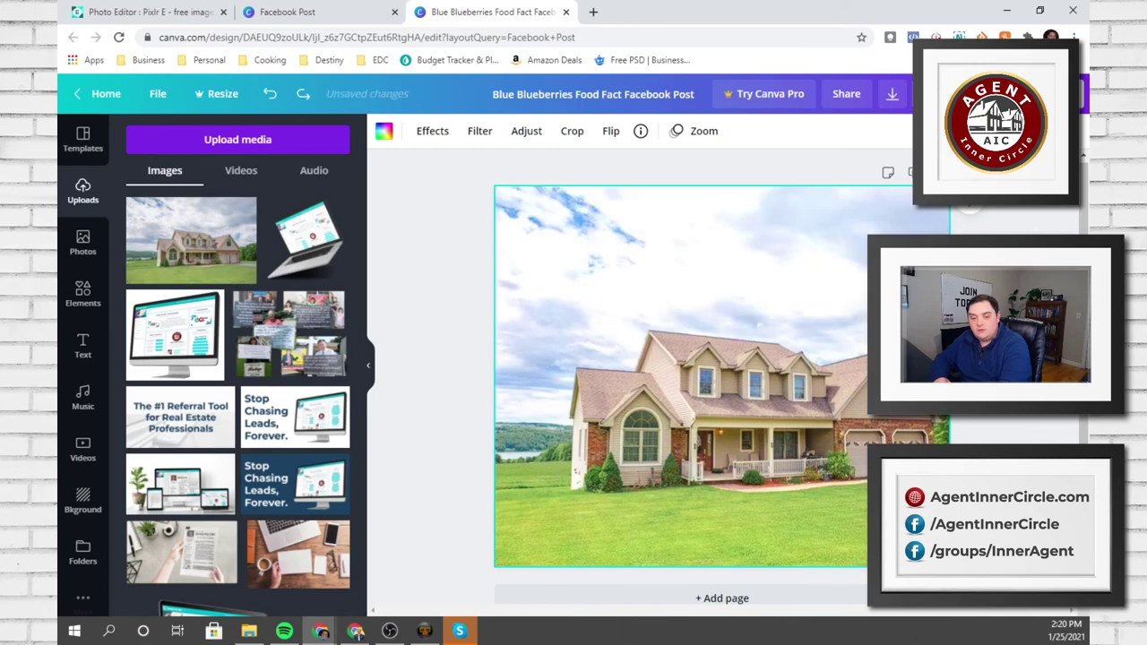
{"action": "key", "text": "ctrl+z"}
{"action": "key", "text": "ctrl+z"}
{"action": "key", "text": "ctrl+z"}
{"action": "key", "text": "ctrl+z"}
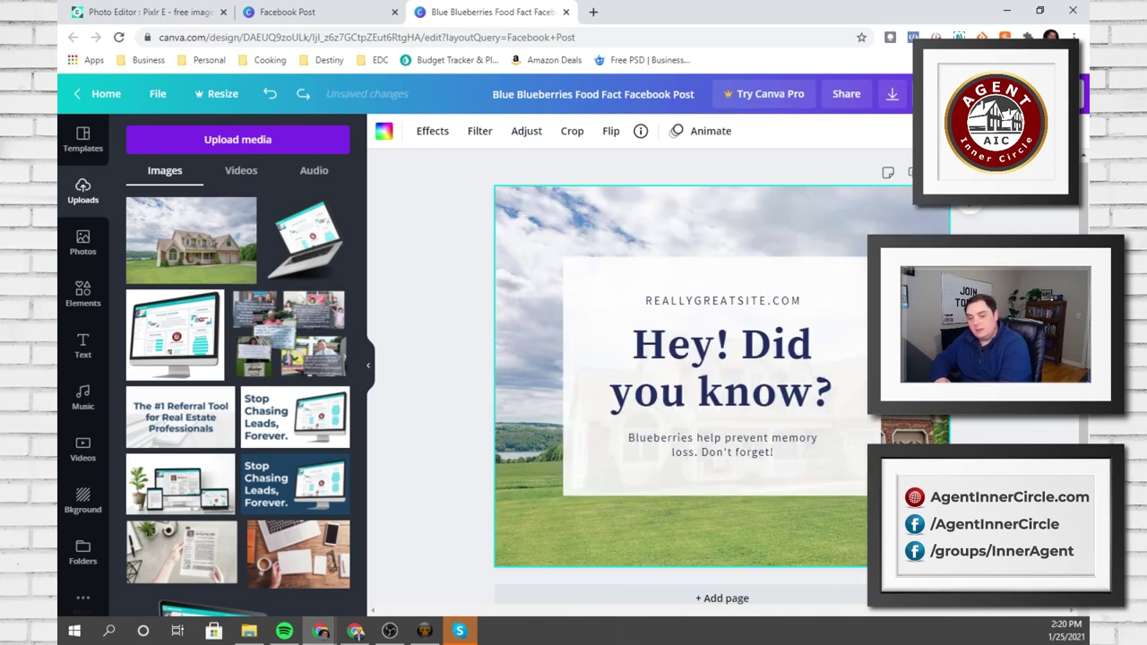
{"action": "key", "text": "ctrl+shift+z"}
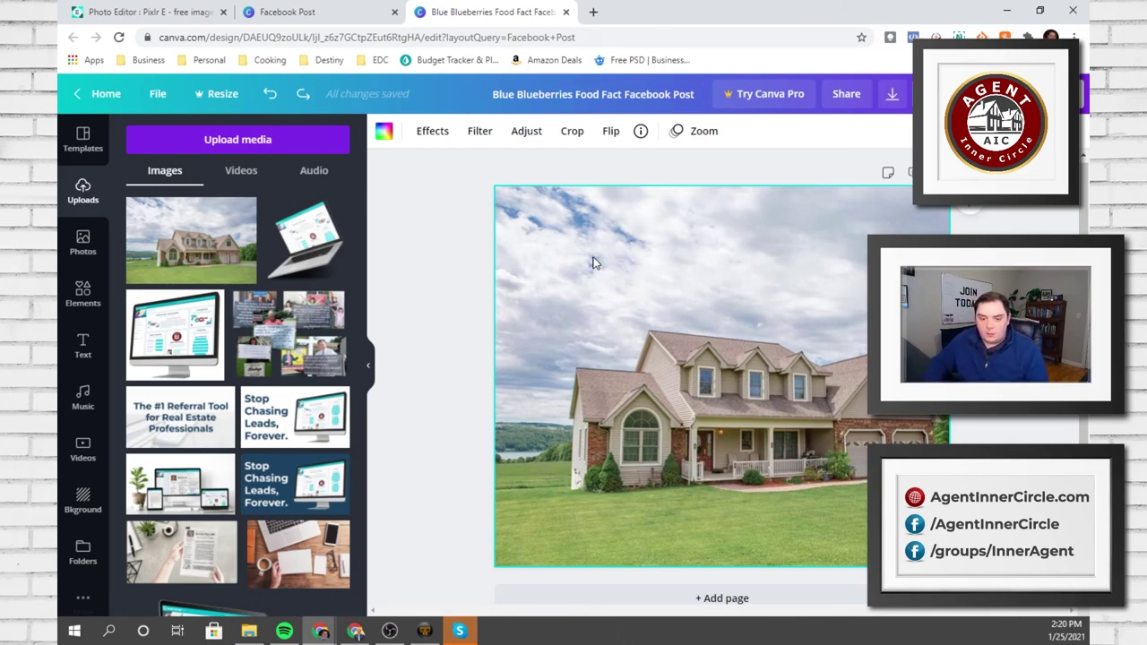
Adjust the house photo with contrast at 24 and saturation at 0
{"action": "left_click", "coordinate": [481, 131]}
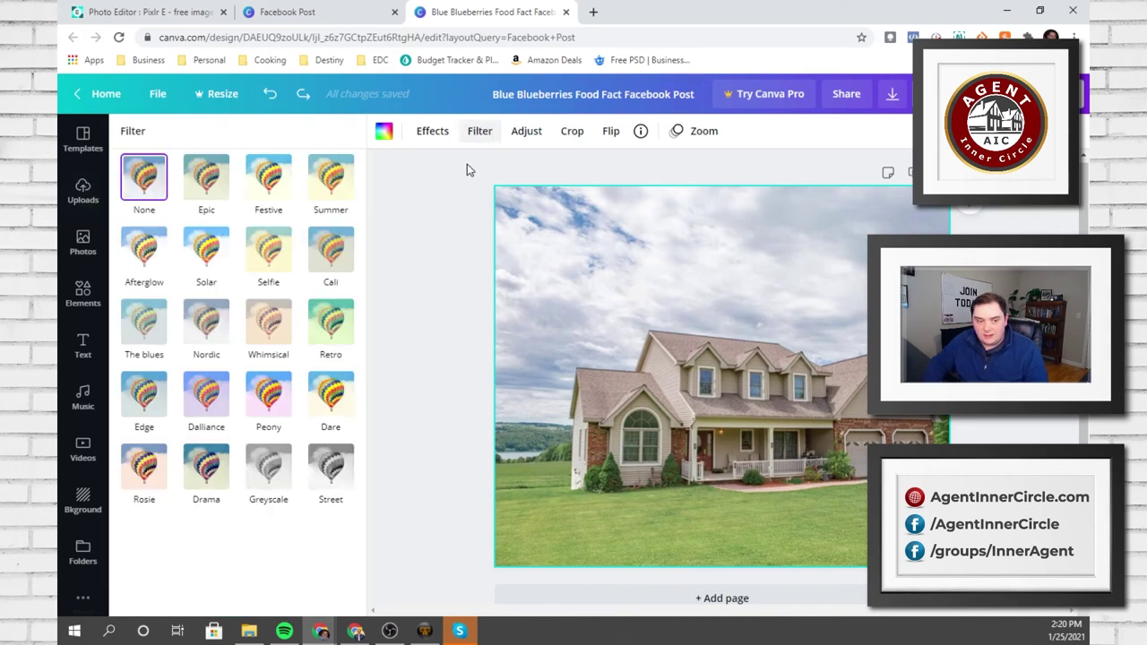
{"action": "left_click", "coordinate": [526, 131]}
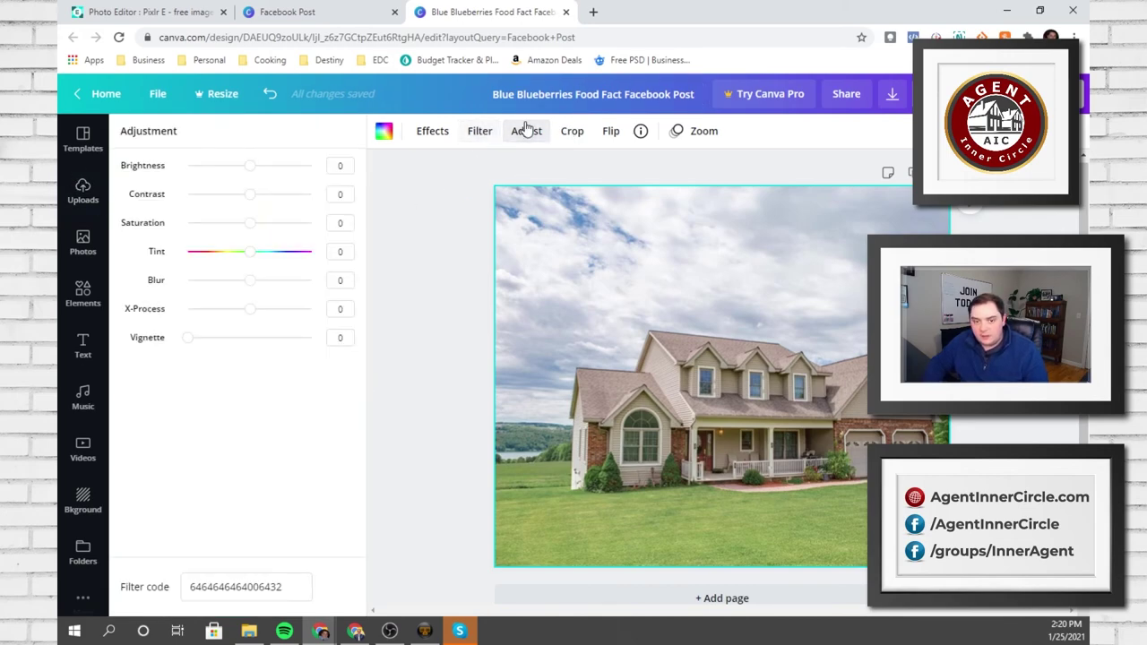
{"action": "left_click_drag", "start_coordinate": [252, 171], "coordinate": [251, 223]}
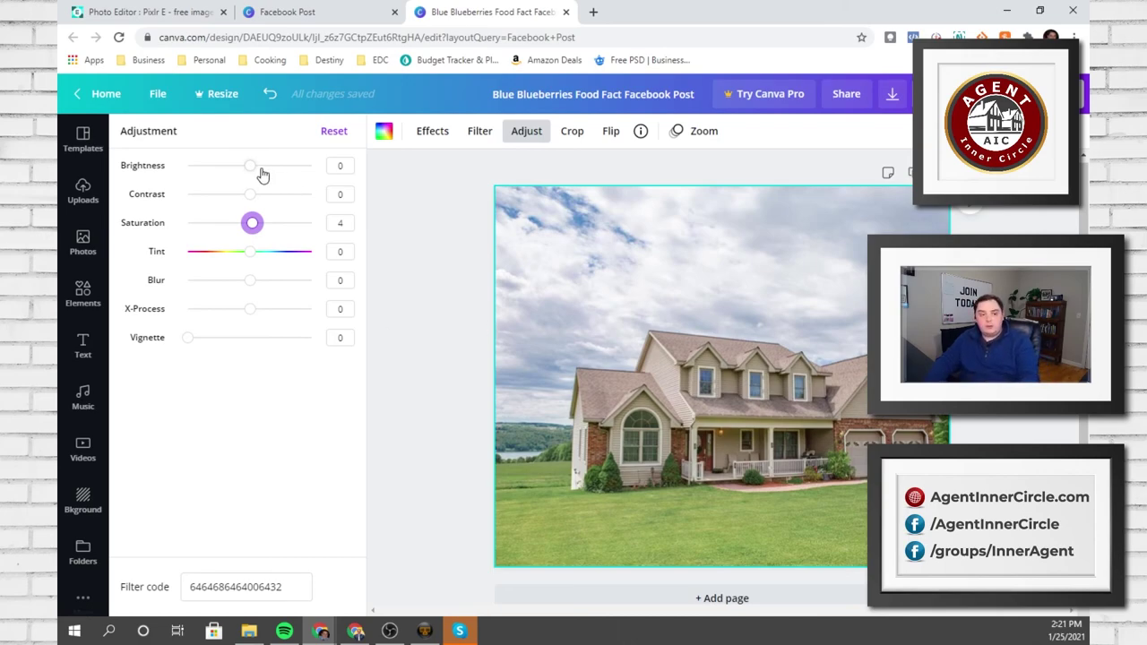
{"action": "left_click_drag", "start_coordinate": [249, 194], "coordinate": [248, 224]}
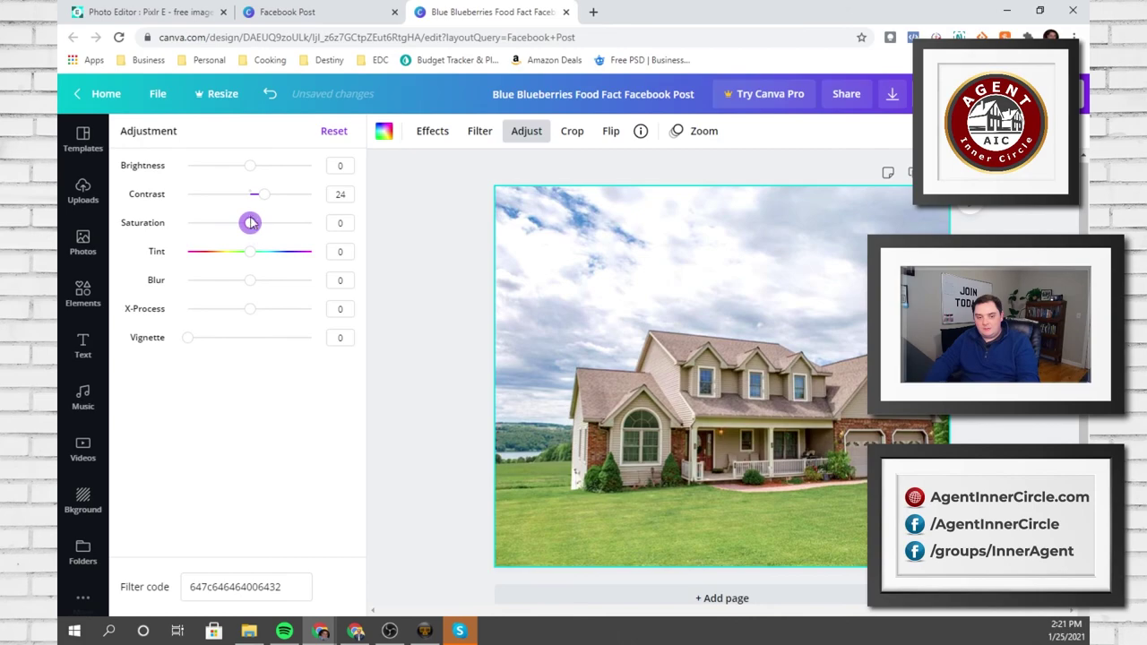
{"action": "left_click", "coordinate": [533, 142]}
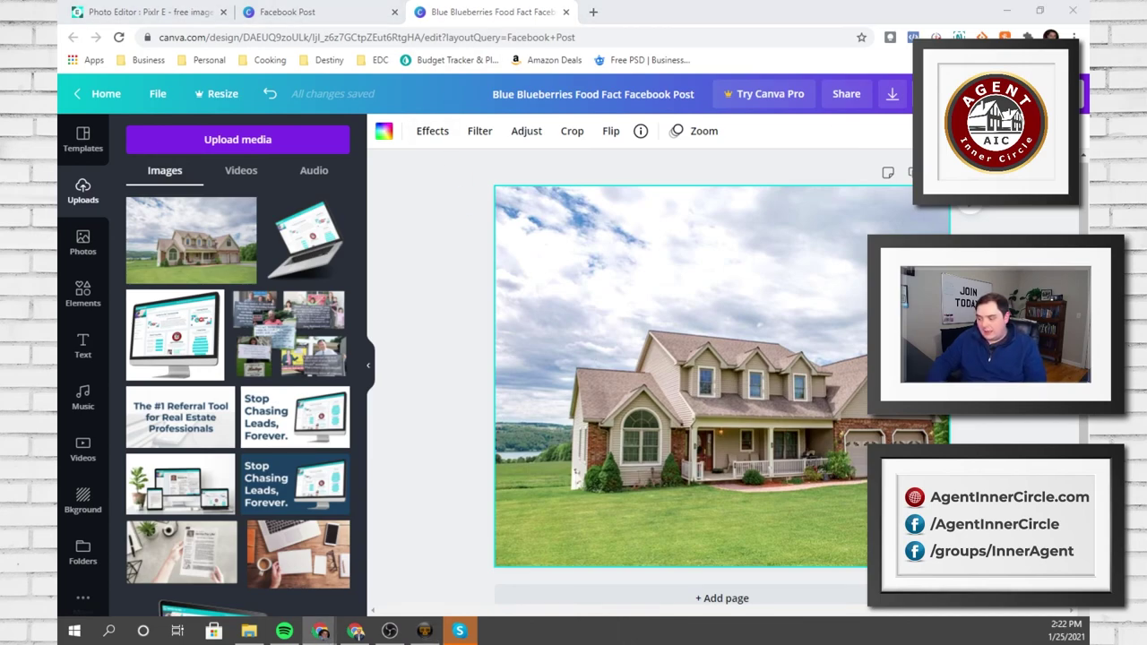
{"action": "key", "text": "alt+Tab"}
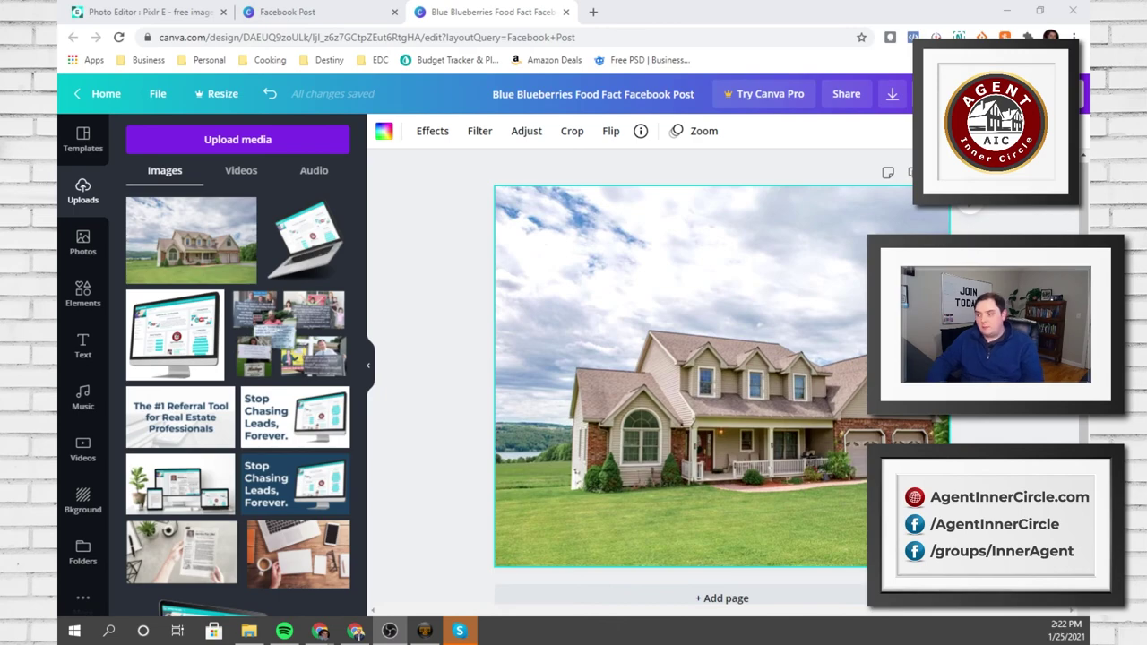
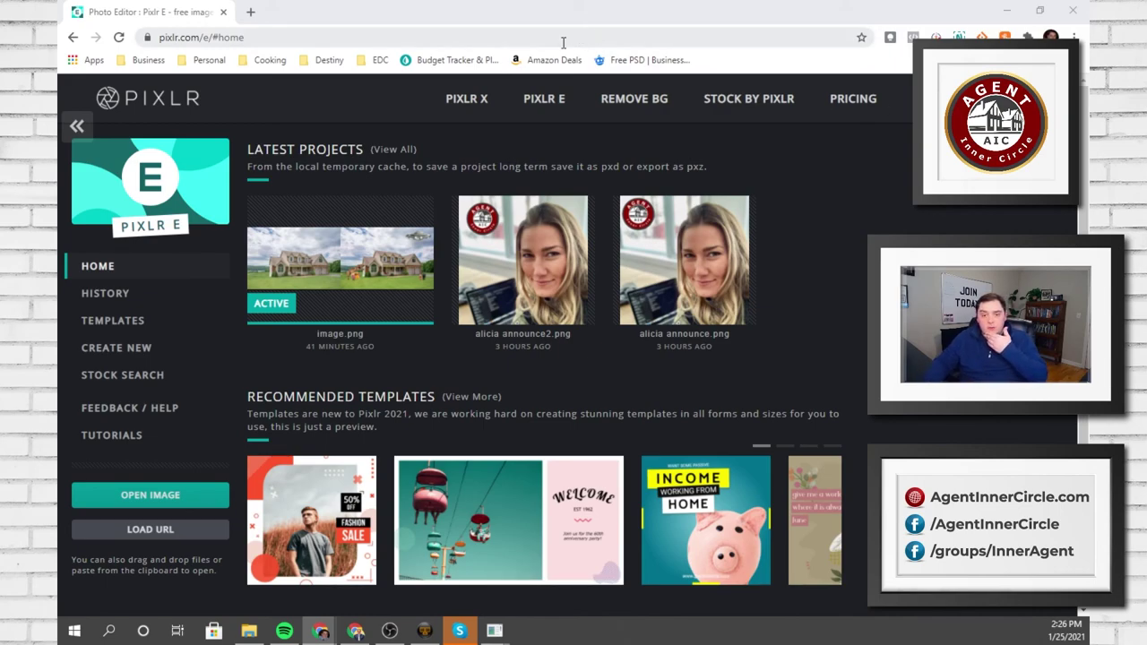
{"action": "left_click", "coordinate": [467, 101]}
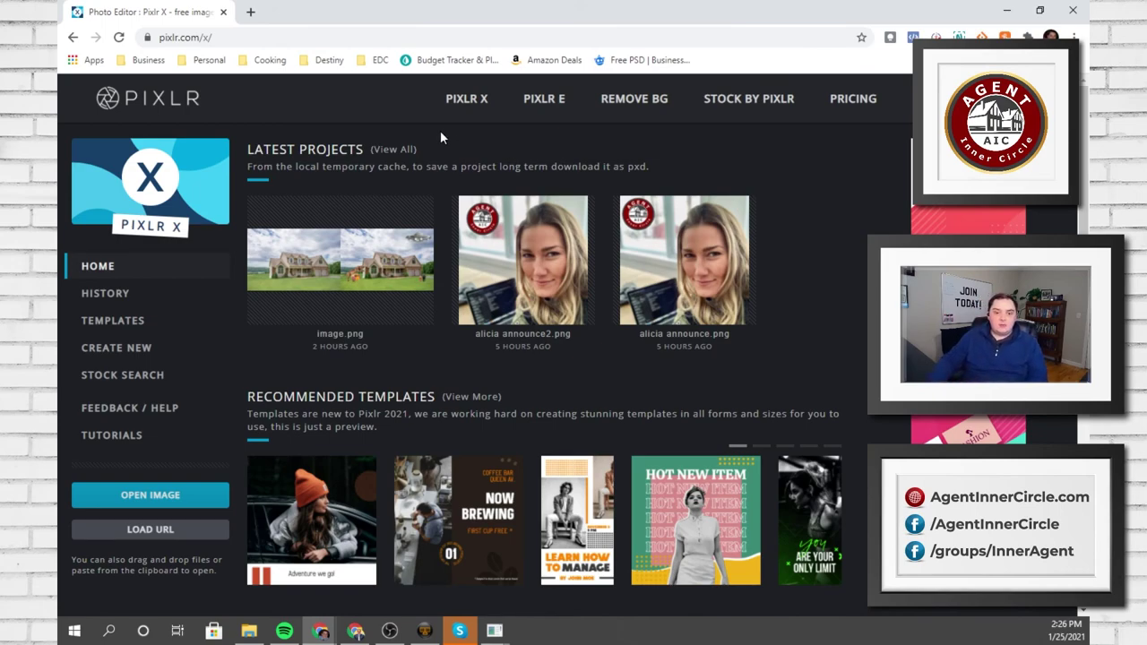
{"action": "left_click", "coordinate": [143, 495]}
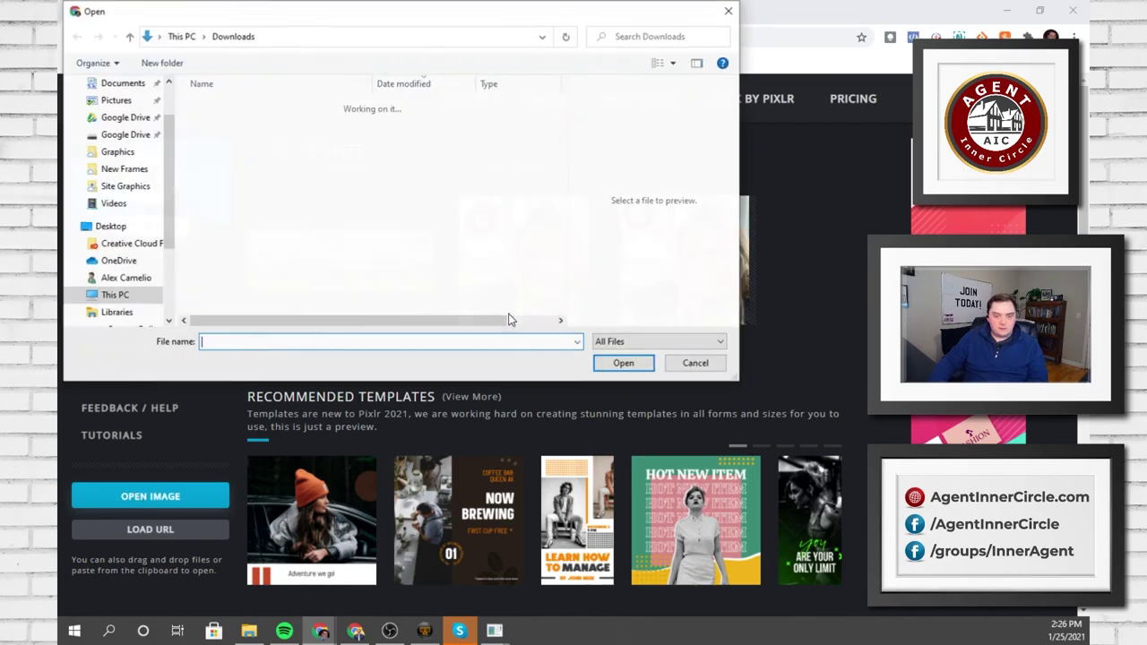
{"action": "scroll", "coordinate": [322, 224], "scroll_direction": "down", "scroll_amount": 1}
{"action": "left_click", "coordinate": [292, 238]}
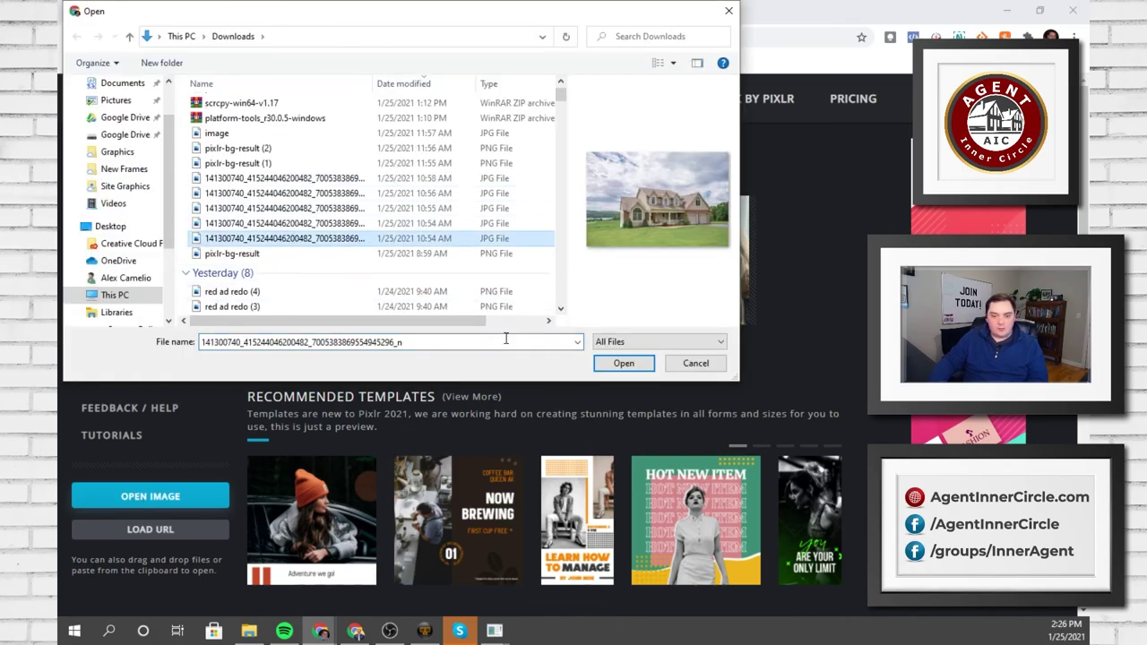
{"action": "left_click", "coordinate": [624, 364]}
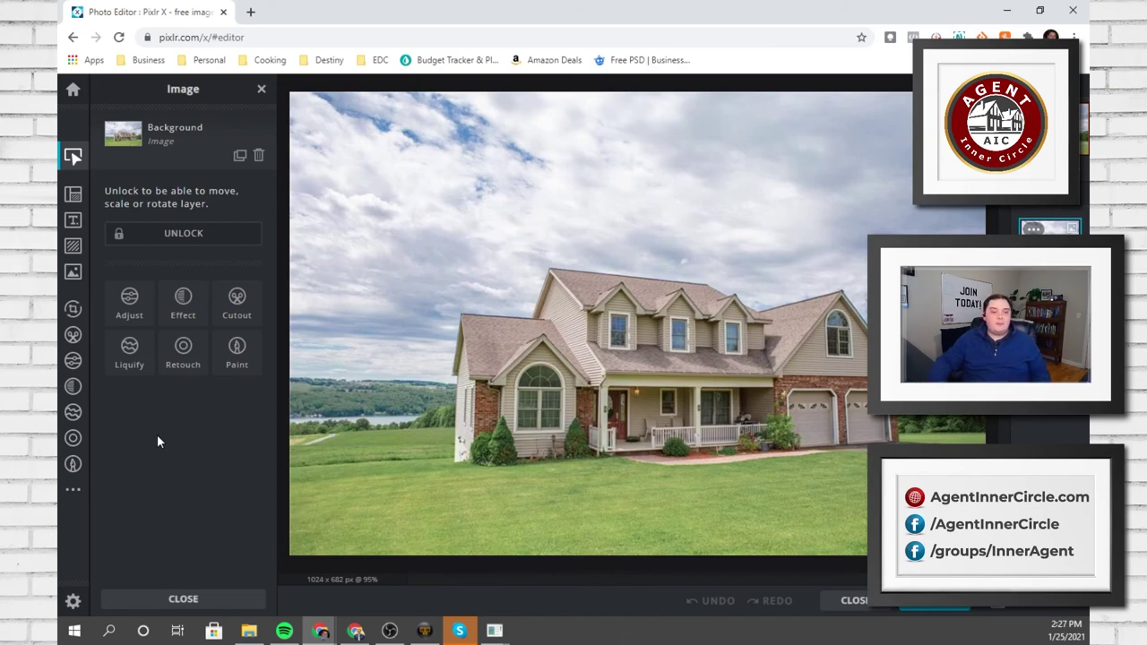
Open the photo's Adjust tool and look through the Color, Light and Details groups
{"action": "left_click", "coordinate": [142, 310]}
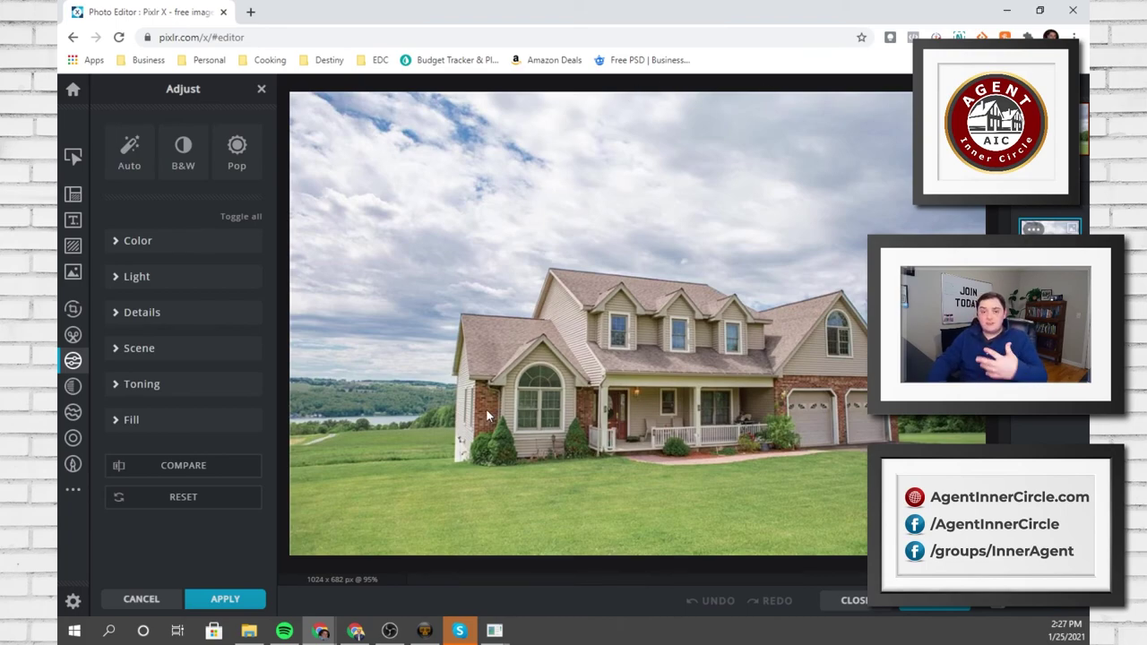
{"action": "left_click", "coordinate": [121, 247]}
{"action": "left_click", "coordinate": [121, 246]}
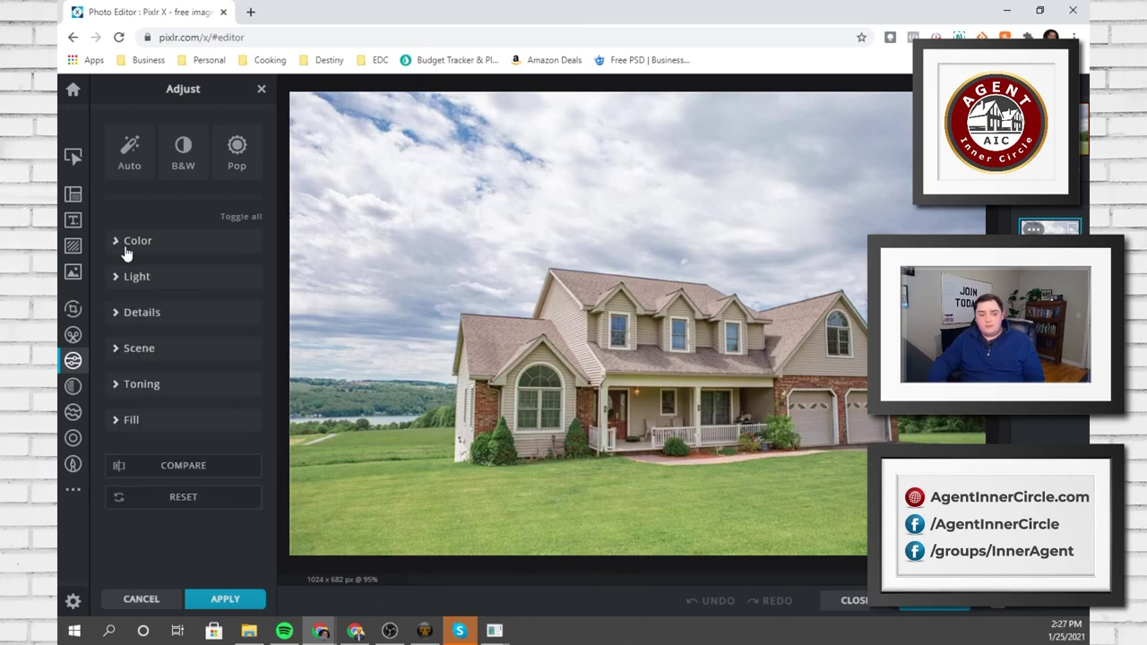
{"action": "left_click", "coordinate": [118, 283]}
{"action": "left_click", "coordinate": [118, 285]}
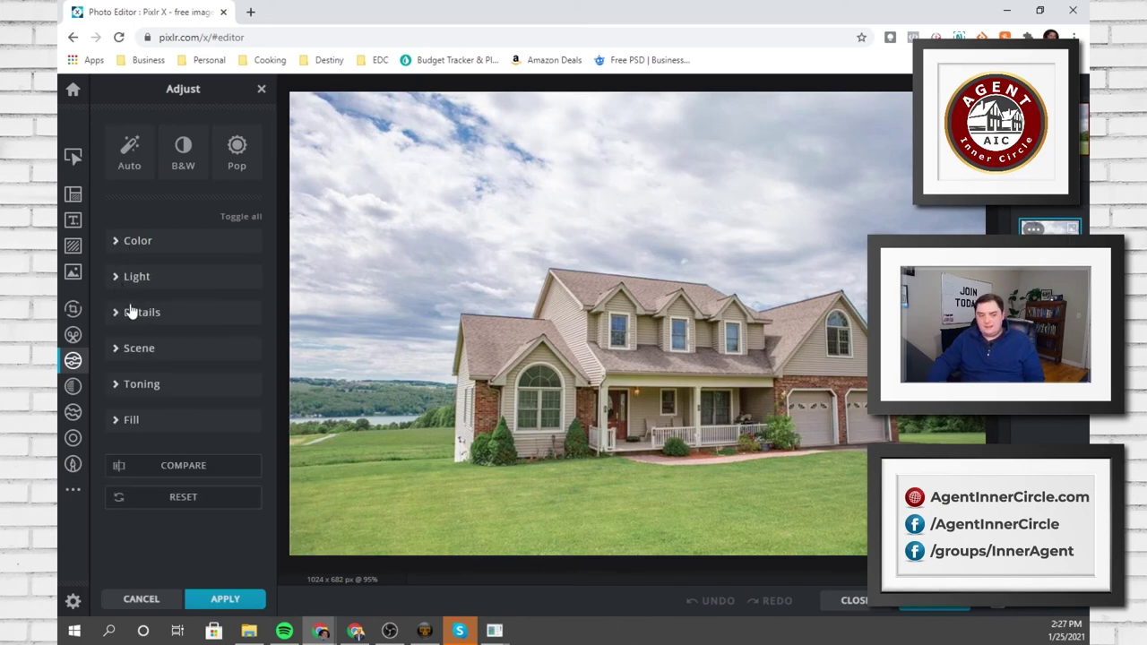
{"action": "left_click", "coordinate": [119, 314]}
{"action": "left_click", "coordinate": [119, 316]}
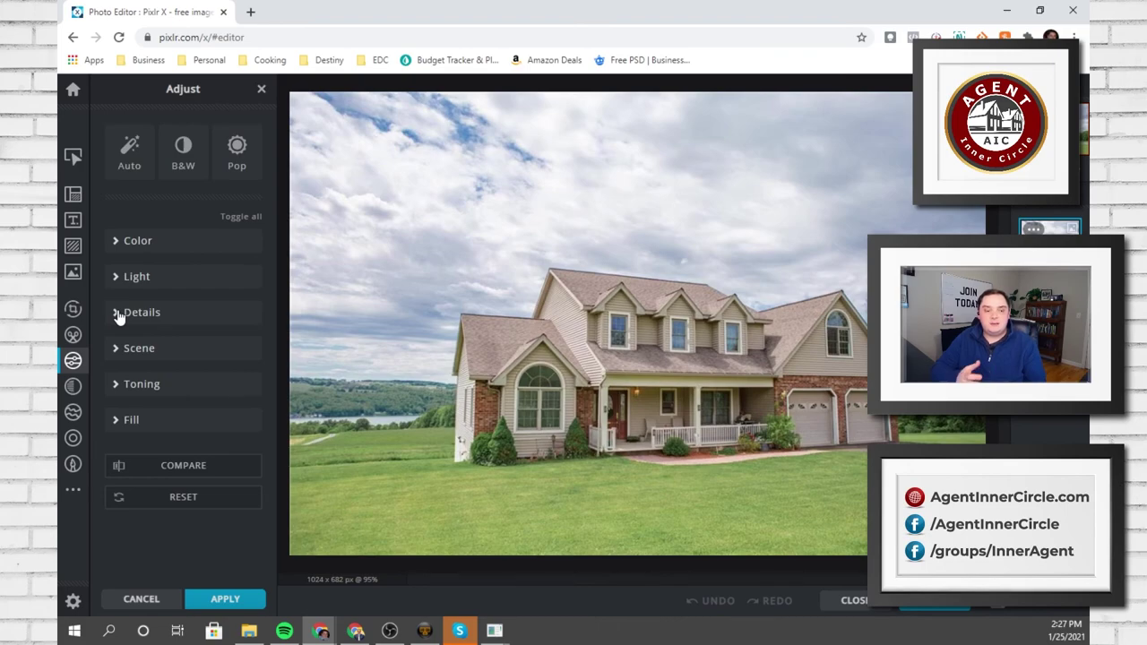
Apply the Auto adjustment to the house photo, undoing and reapplying it to compare with the original
{"action": "left_click", "coordinate": [134, 157]}
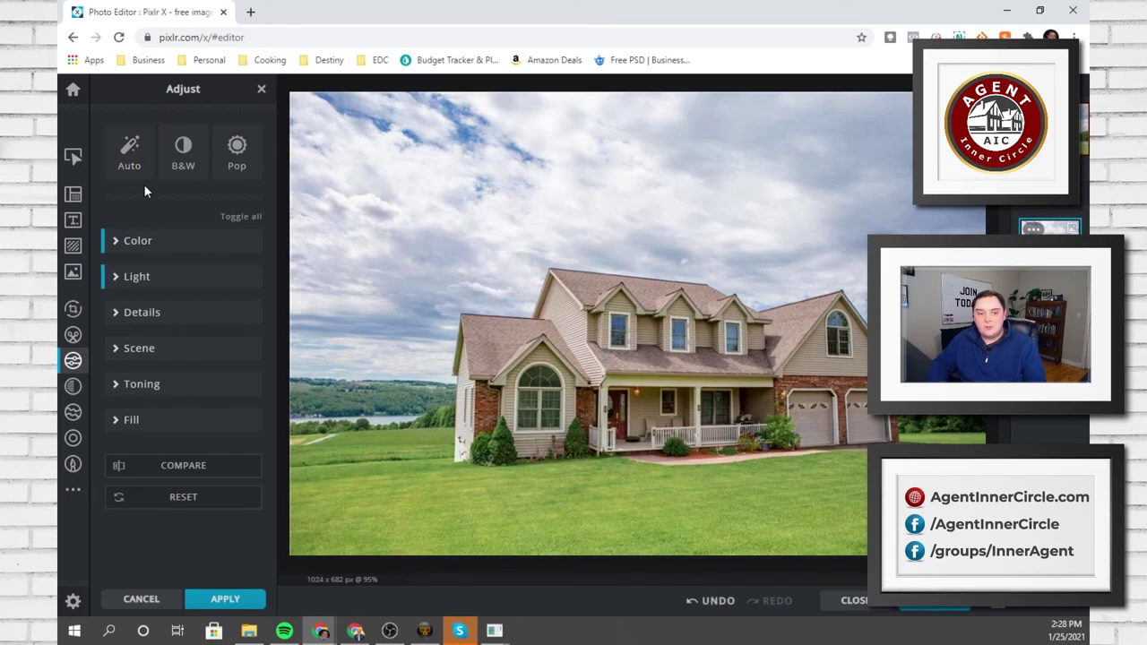
{"action": "key", "text": "ctrl+z"}
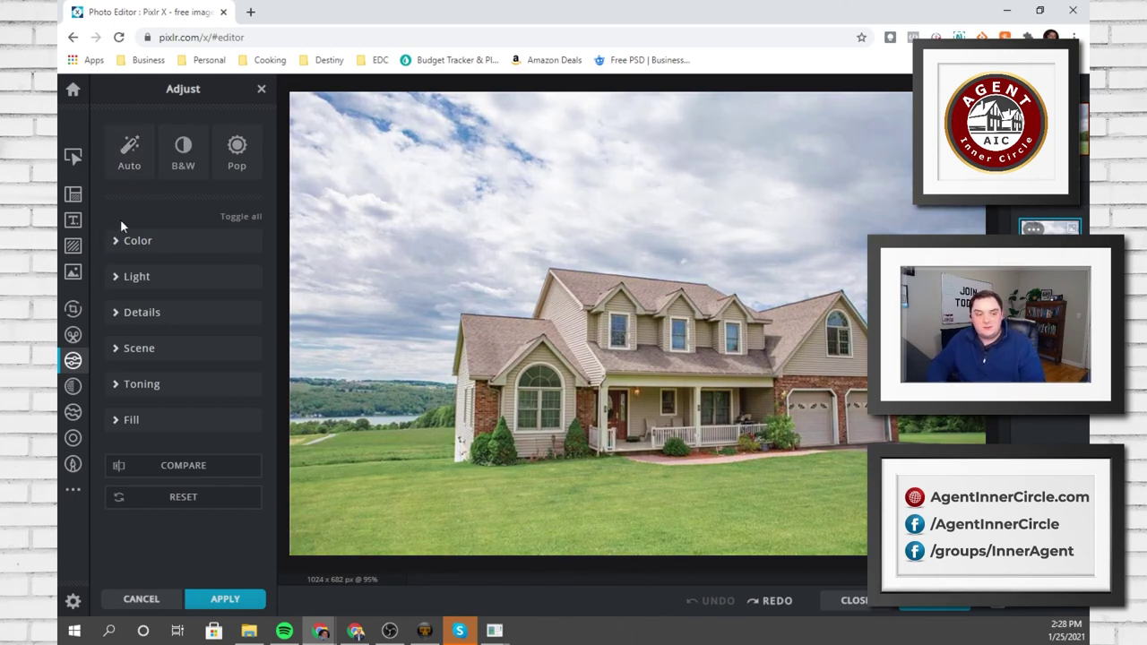
{"action": "left_click", "coordinate": [131, 151]}
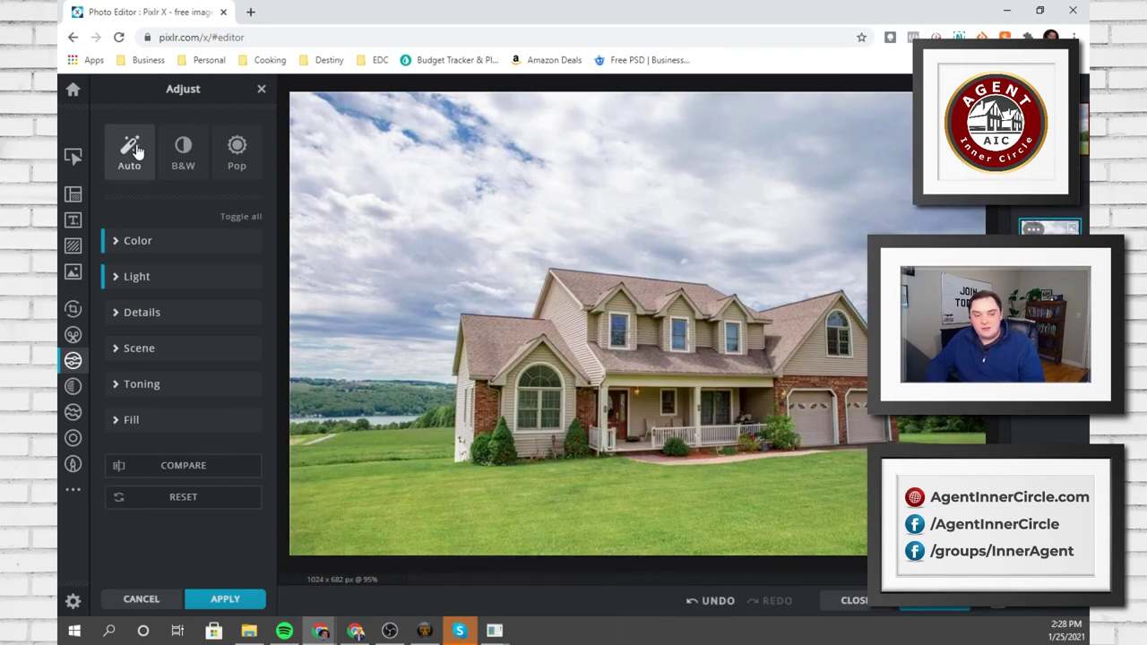
{"action": "key", "text": "ctrl+z"}
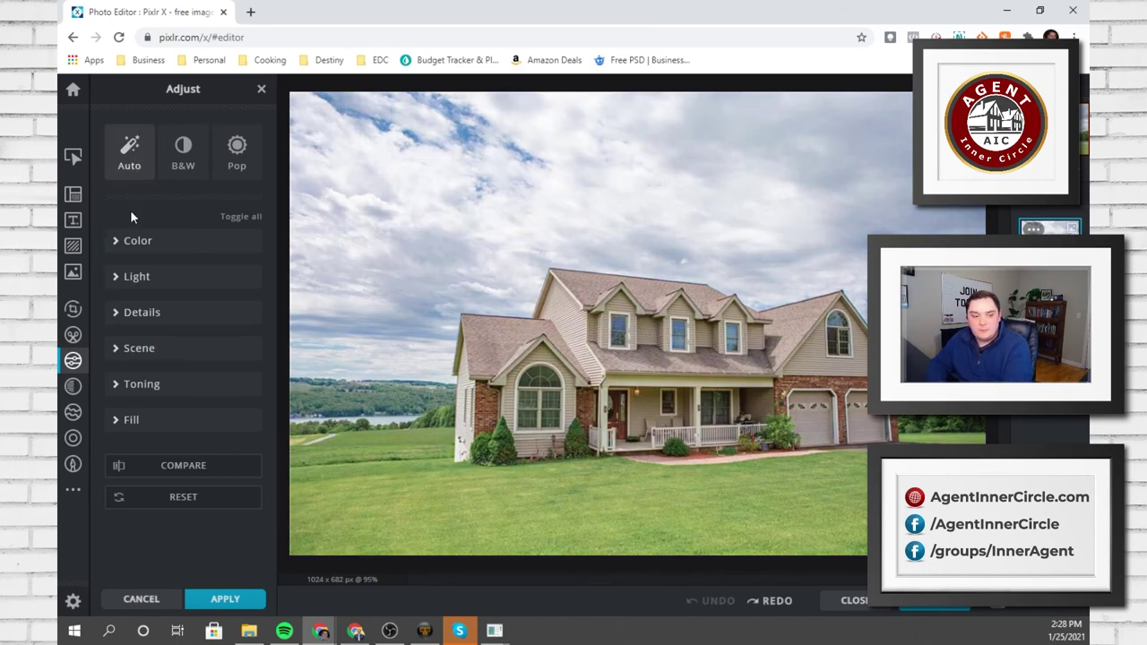
{"action": "left_click", "coordinate": [130, 149]}
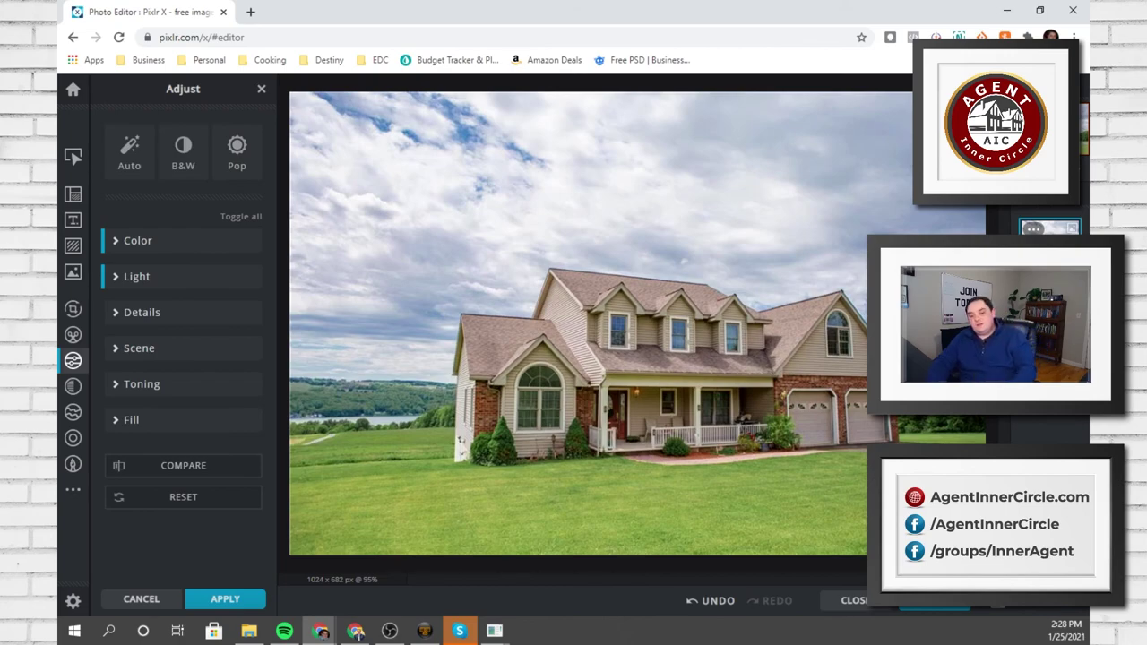
{"action": "left_click", "coordinate": [127, 162]}
{"action": "key", "text": "ctrl+z"}
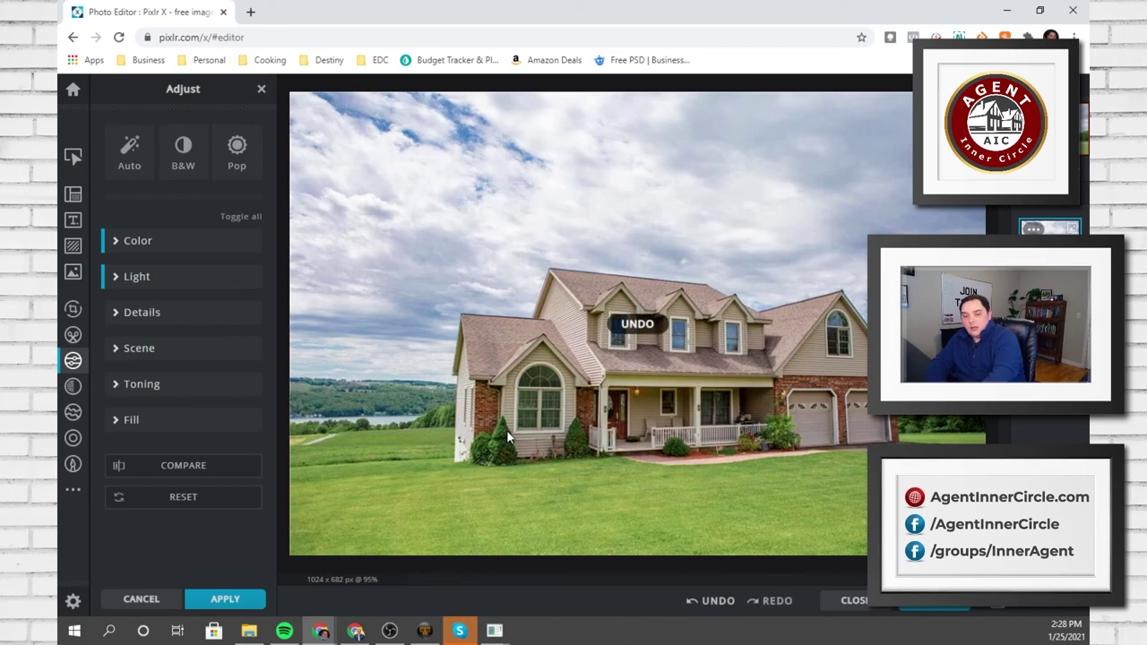
{"action": "key", "text": "ctrl+y"}
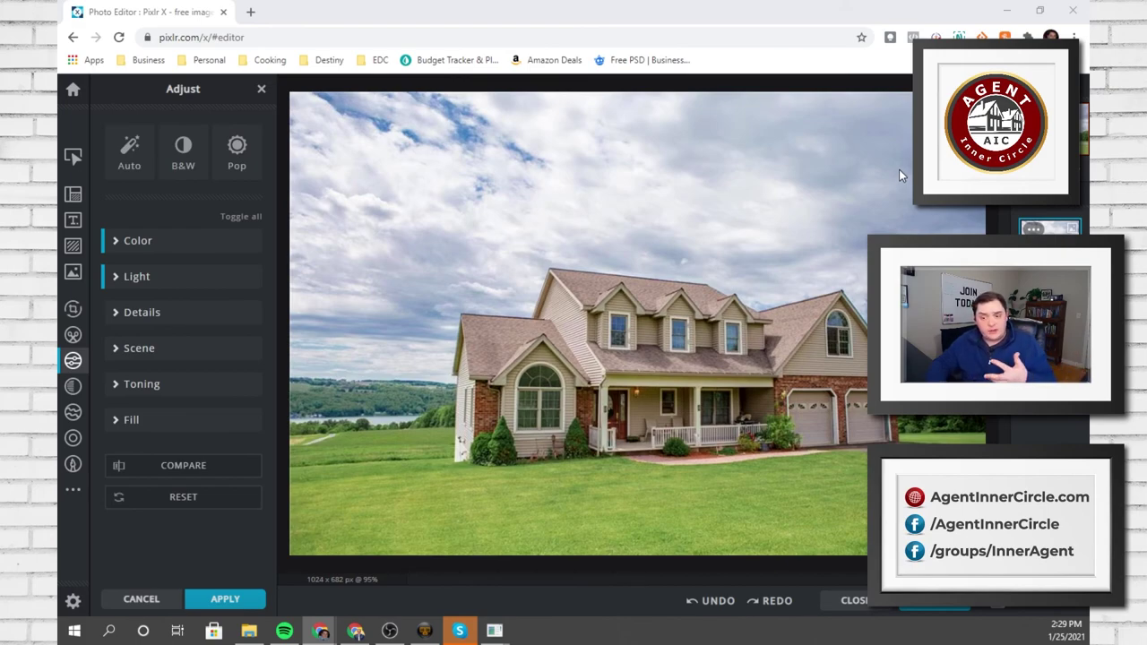
Set the house photo's vibrance to 39 and saturation to 14, and return to the Pixlr X home page
{"action": "left_click", "coordinate": [117, 242]}
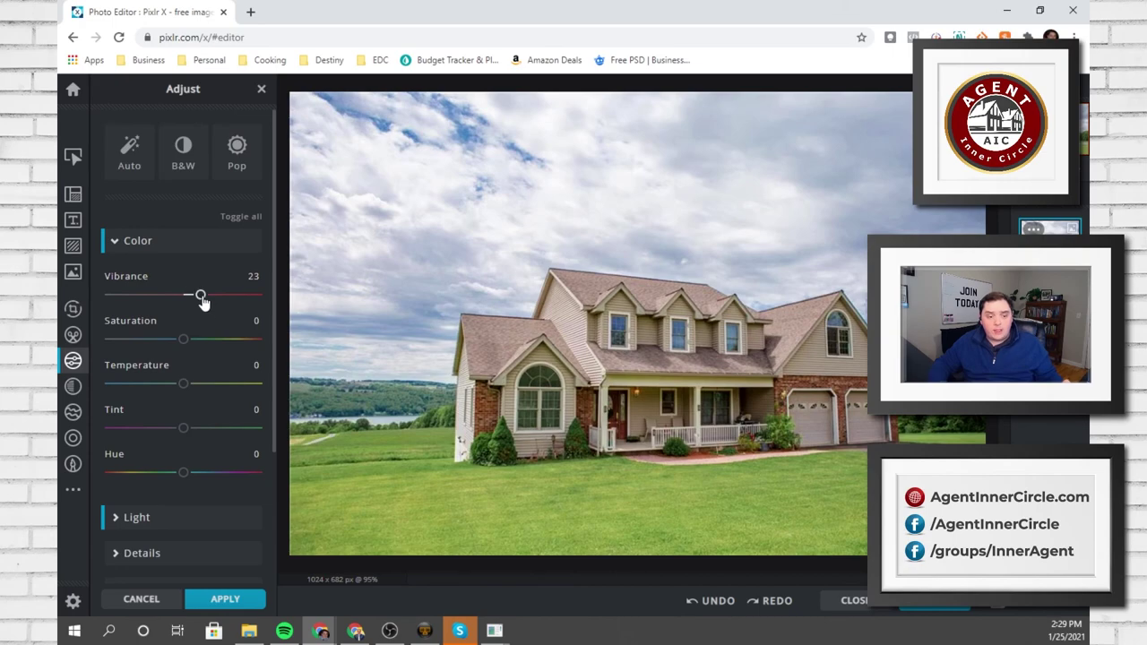
{"action": "left_click_drag", "start_coordinate": [201, 299], "coordinate": [190, 348]}
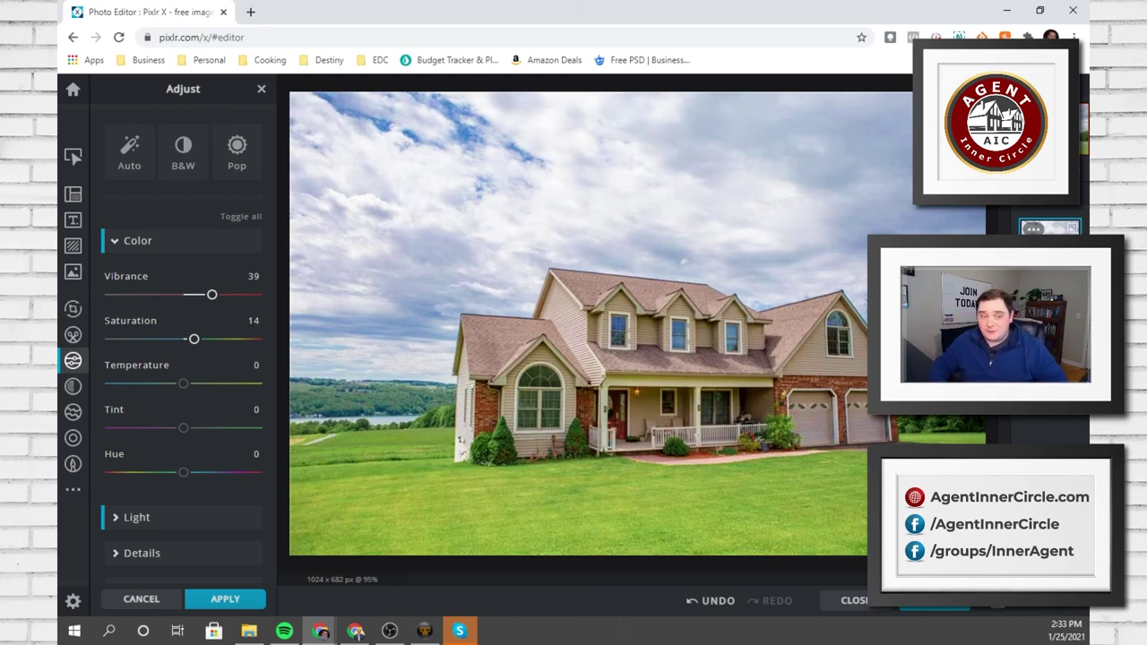
{"action": "left_click", "coordinate": [73, 89]}
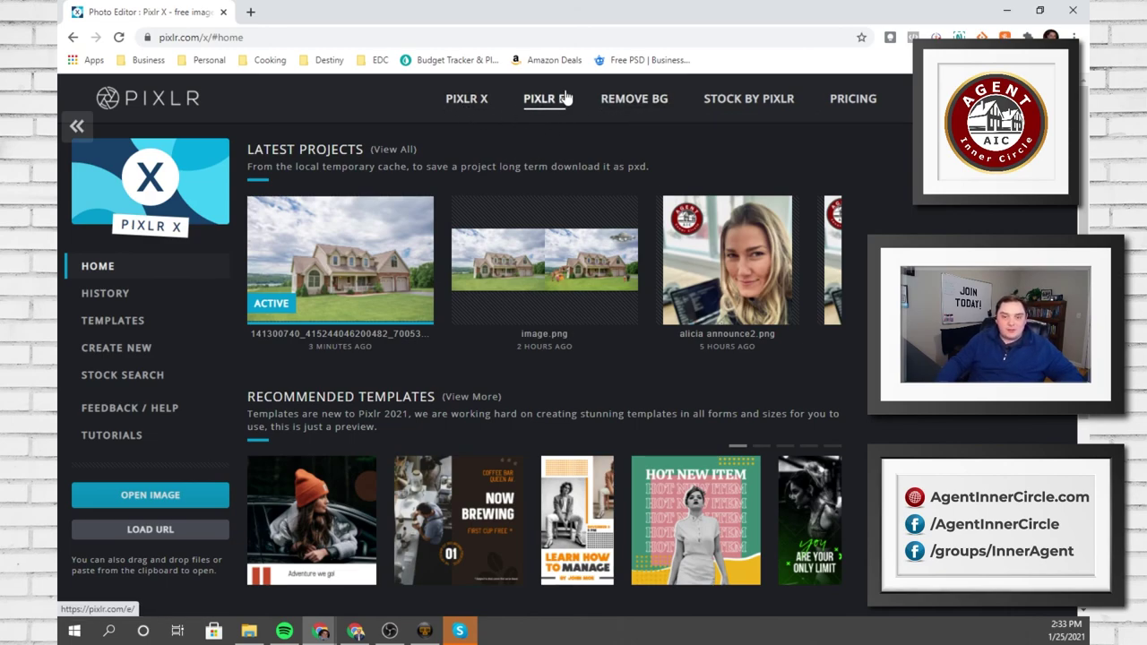
Switch to Pixlr's background remover and load the headshot with the tie from the Graphics folder to cut out its background
{"action": "left_click", "coordinate": [630, 106]}
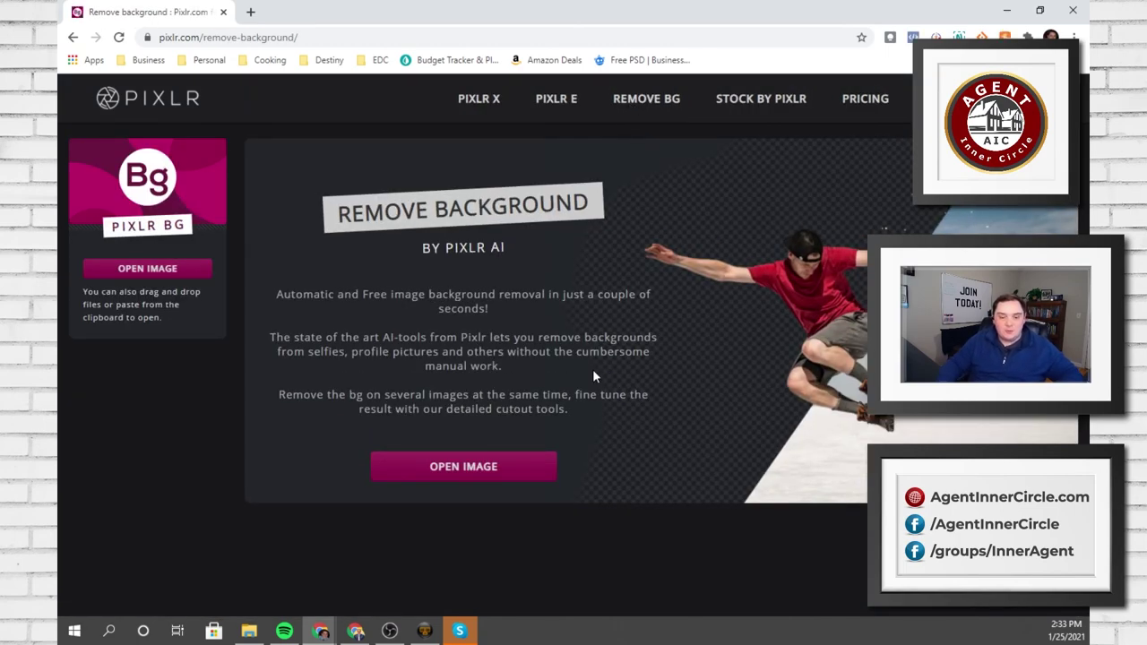
{"action": "left_click", "coordinate": [463, 473]}
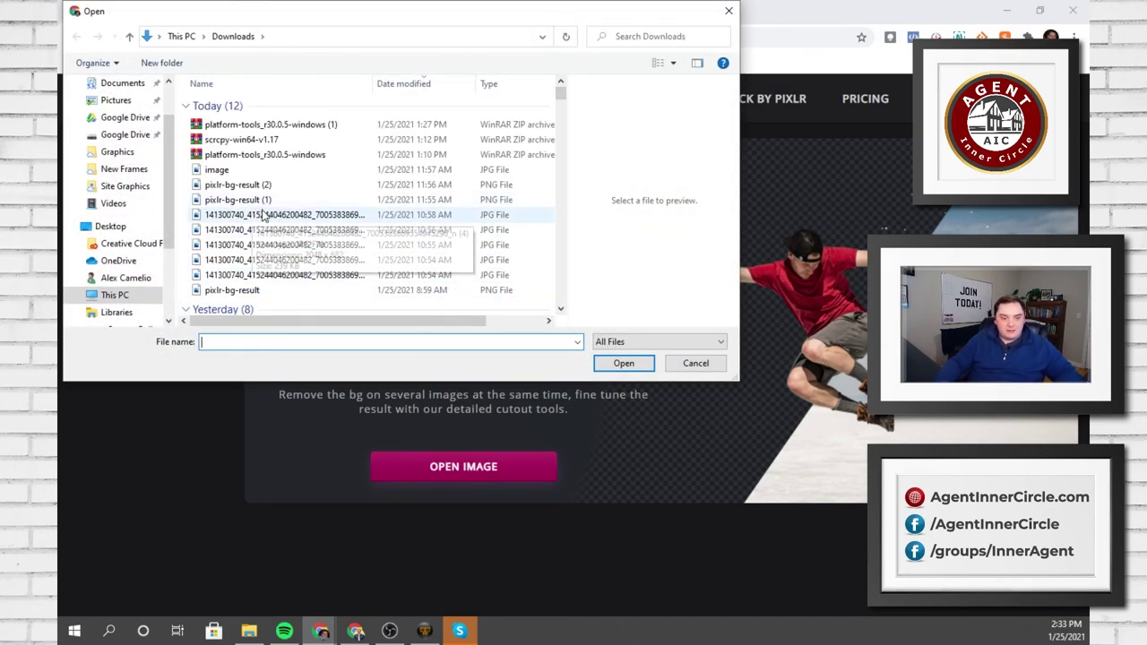
{"action": "left_click", "coordinate": [148, 153]}
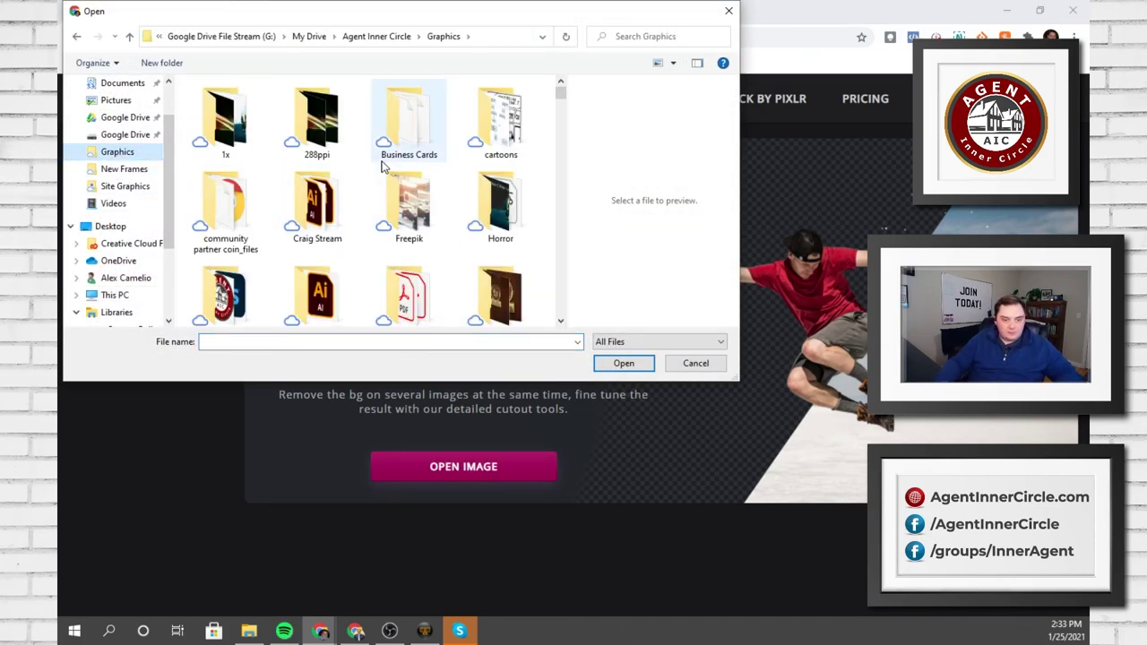
{"action": "scroll", "coordinate": [422, 179], "scroll_direction": "down", "scroll_amount": 10}
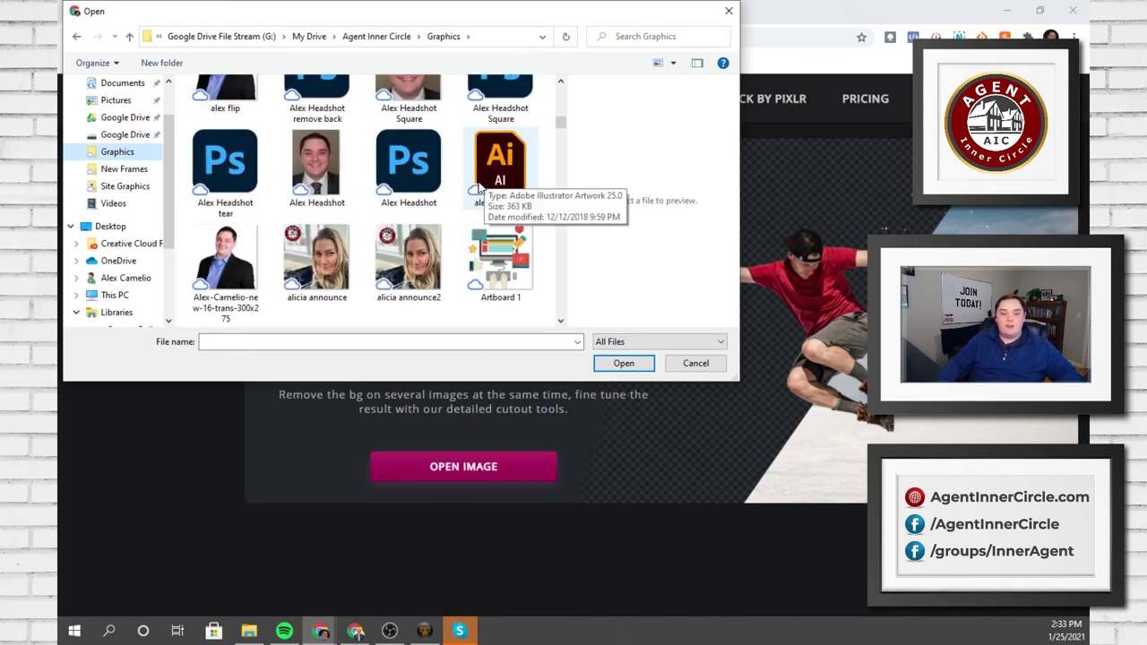
{"action": "scroll", "coordinate": [473, 208], "scroll_direction": "up", "scroll_amount": 1}
{"action": "left_click", "coordinate": [312, 202]}
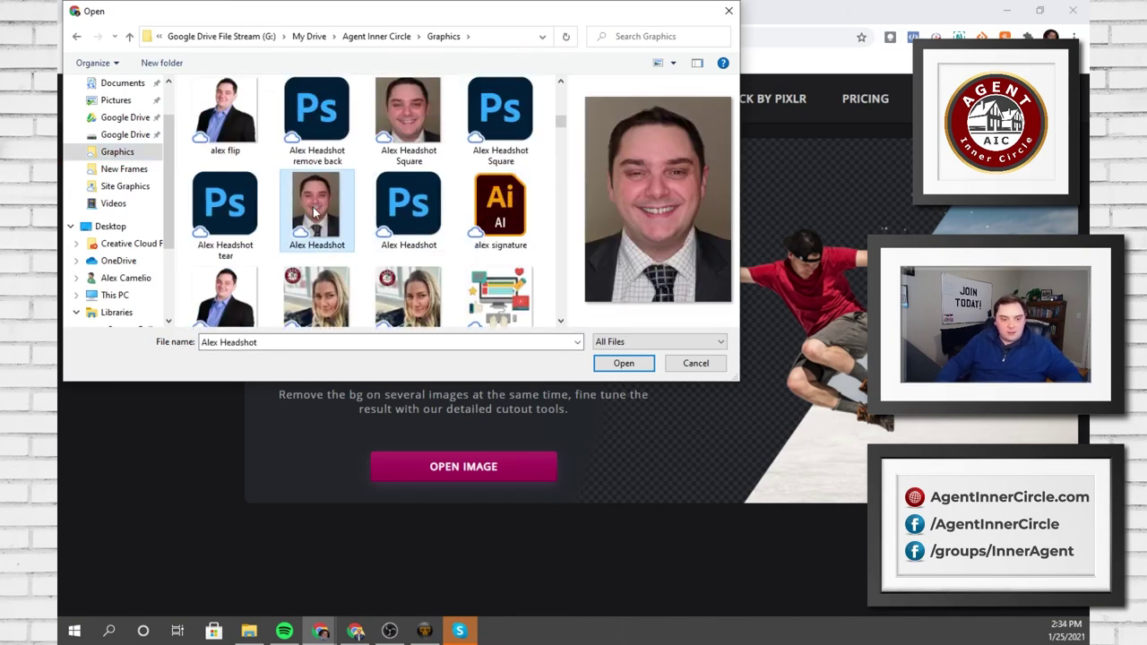
{"action": "left_click", "coordinate": [624, 363]}
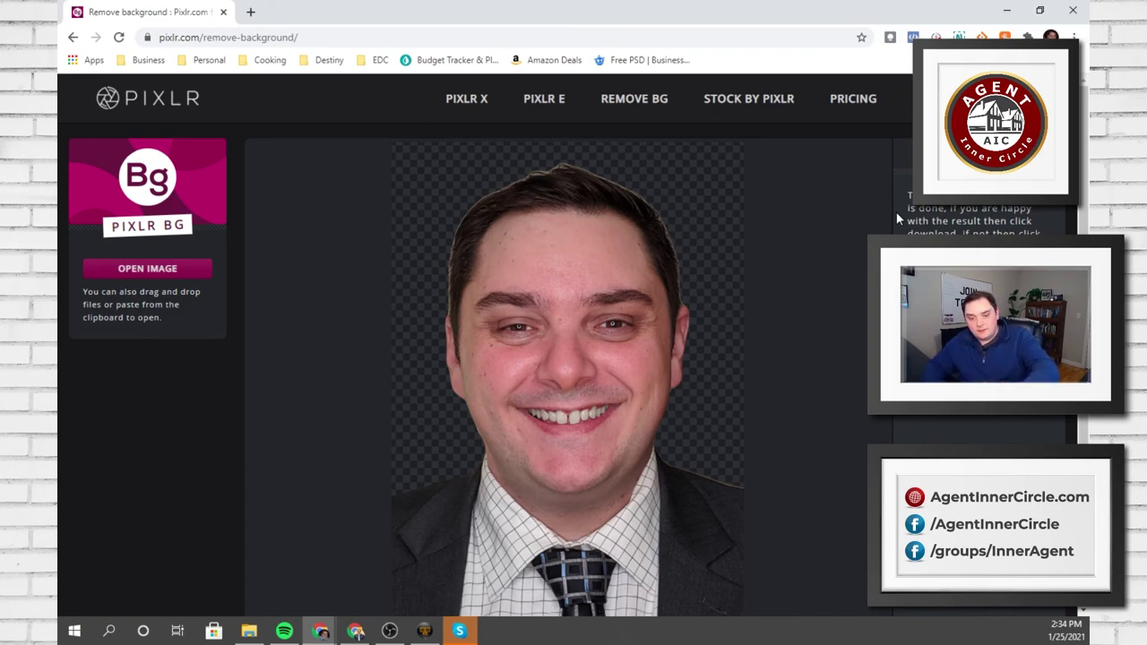
Return to Pixlr X and open the square headshot photo from the Graphics folder to view its original background
{"action": "left_click", "coordinate": [73, 38]}
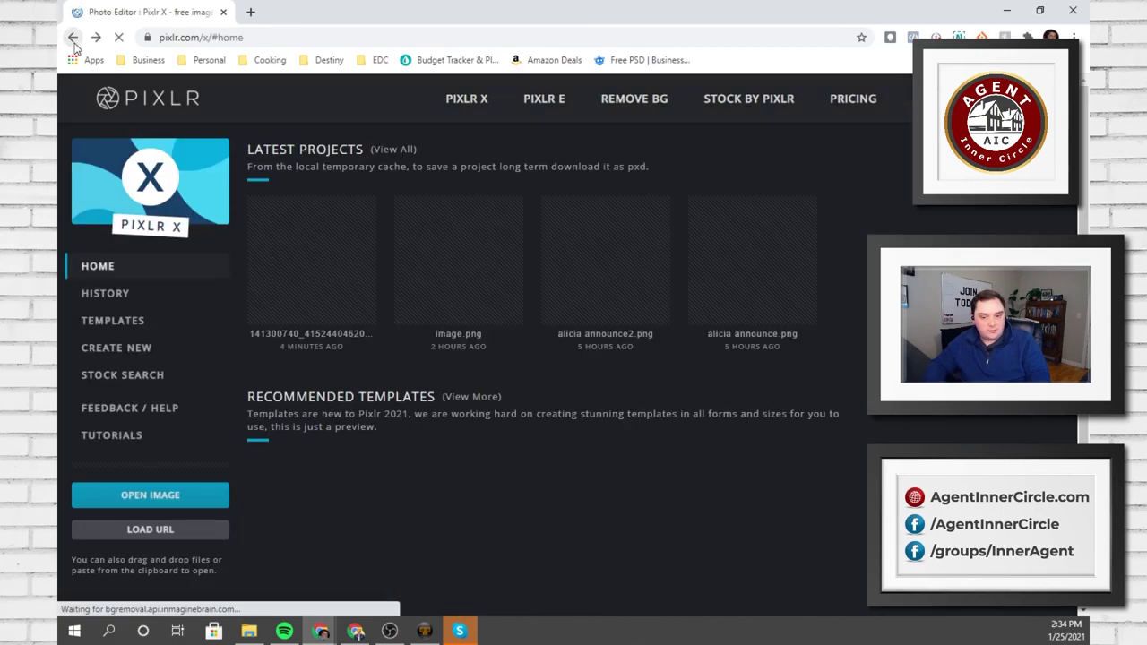
{"action": "left_click", "coordinate": [151, 495]}
{"action": "scroll", "coordinate": [348, 259], "scroll_direction": "down", "scroll_amount": 10}
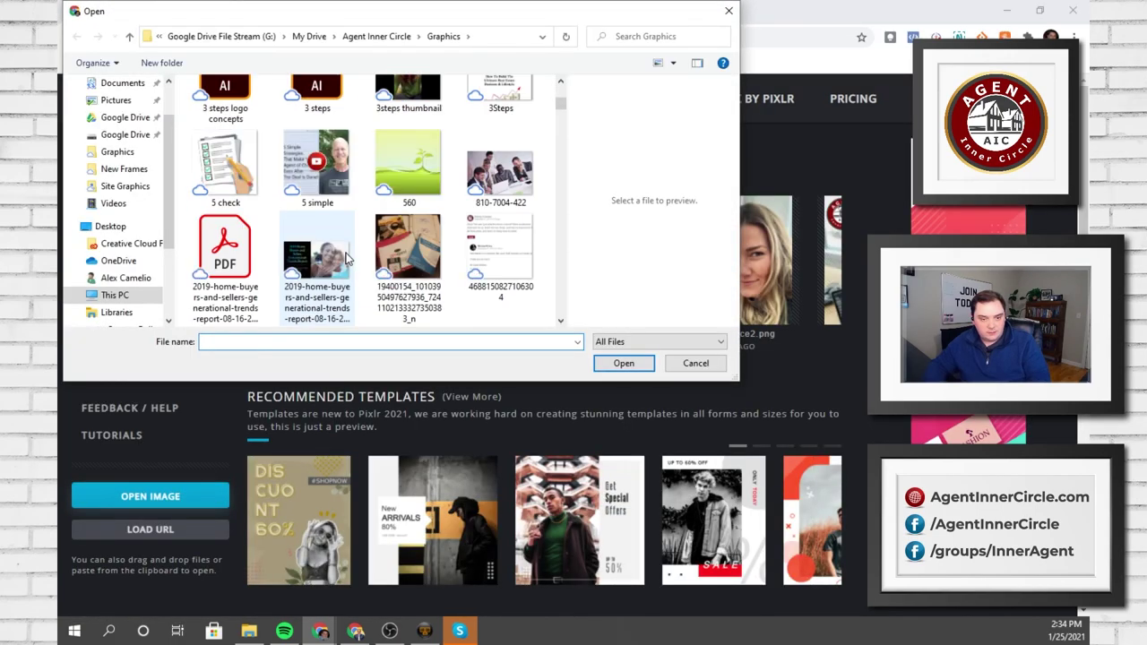
{"action": "scroll", "coordinate": [348, 259], "scroll_direction": "down", "scroll_amount": 5}
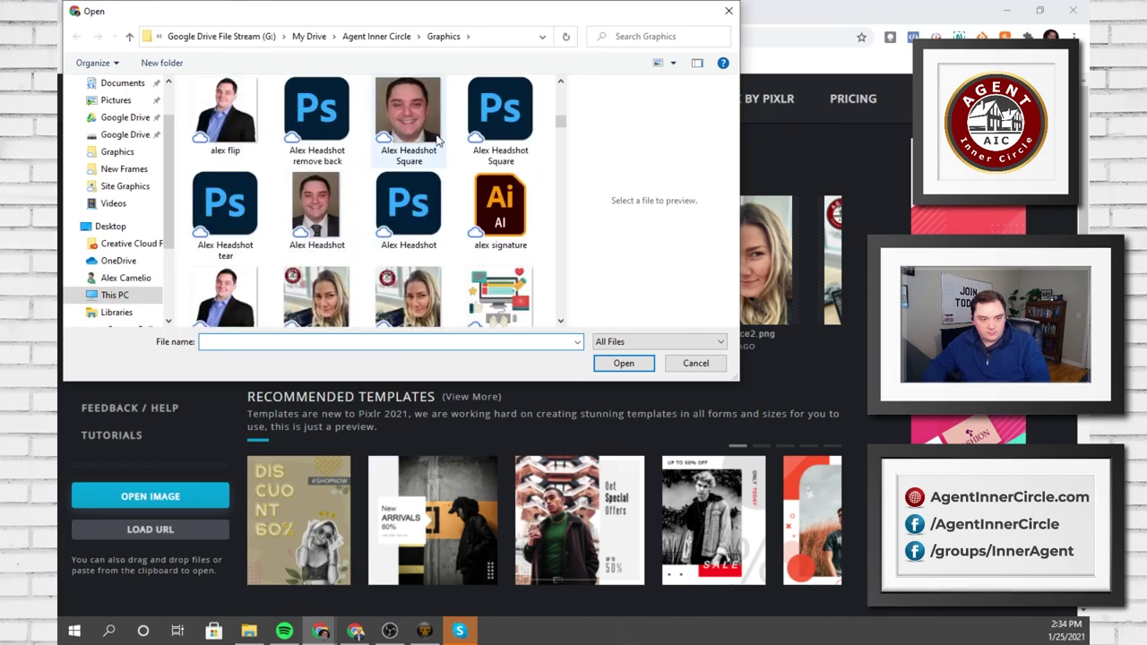
{"action": "left_click", "coordinate": [409, 112]}
{"action": "left_click", "coordinate": [624, 363]}
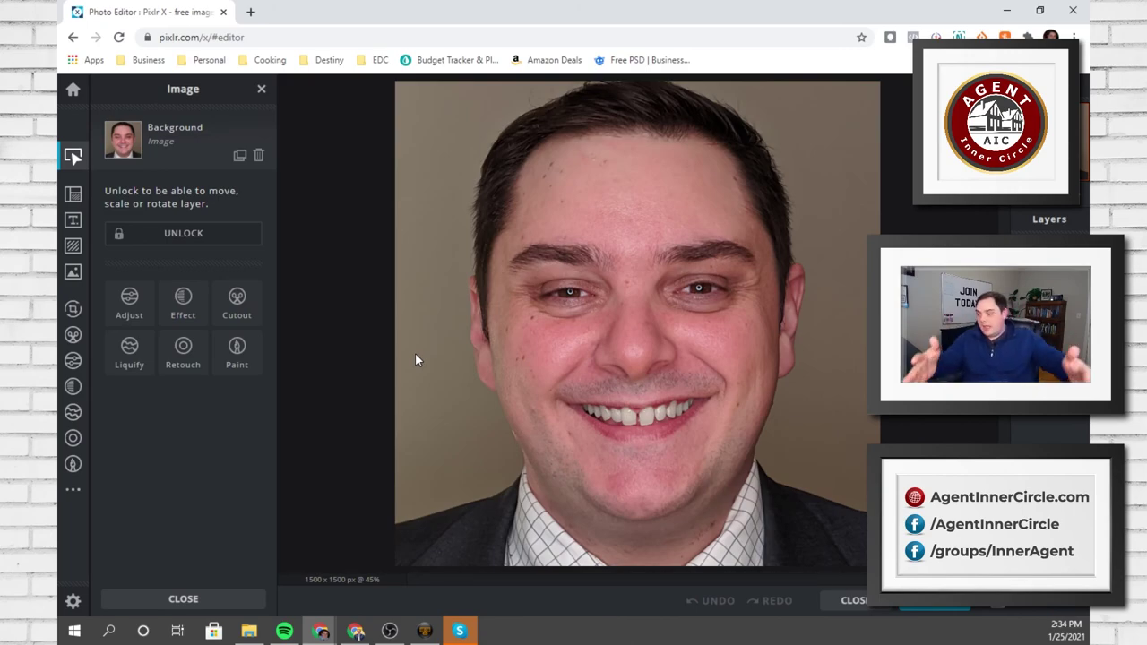
{"action": "scroll", "coordinate": [767, 447], "scroll_direction": "down", "scroll_amount": 2}
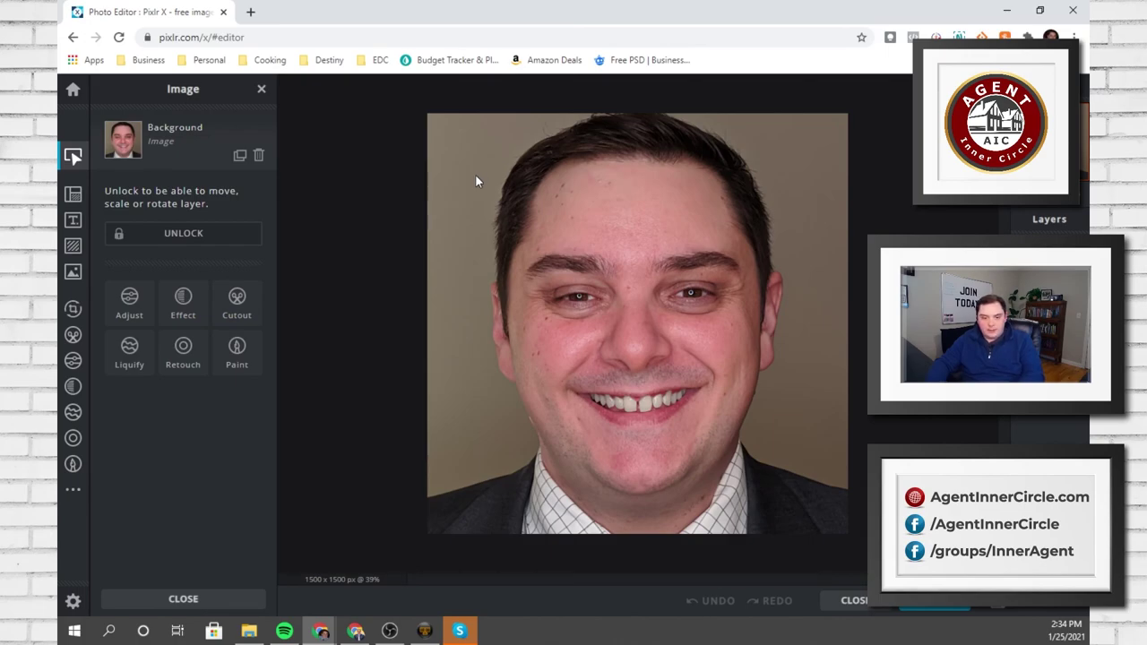
Go back to the background remover and load the square headshot from the Graphics folder to remove its background
{"action": "left_click", "coordinate": [73, 89]}
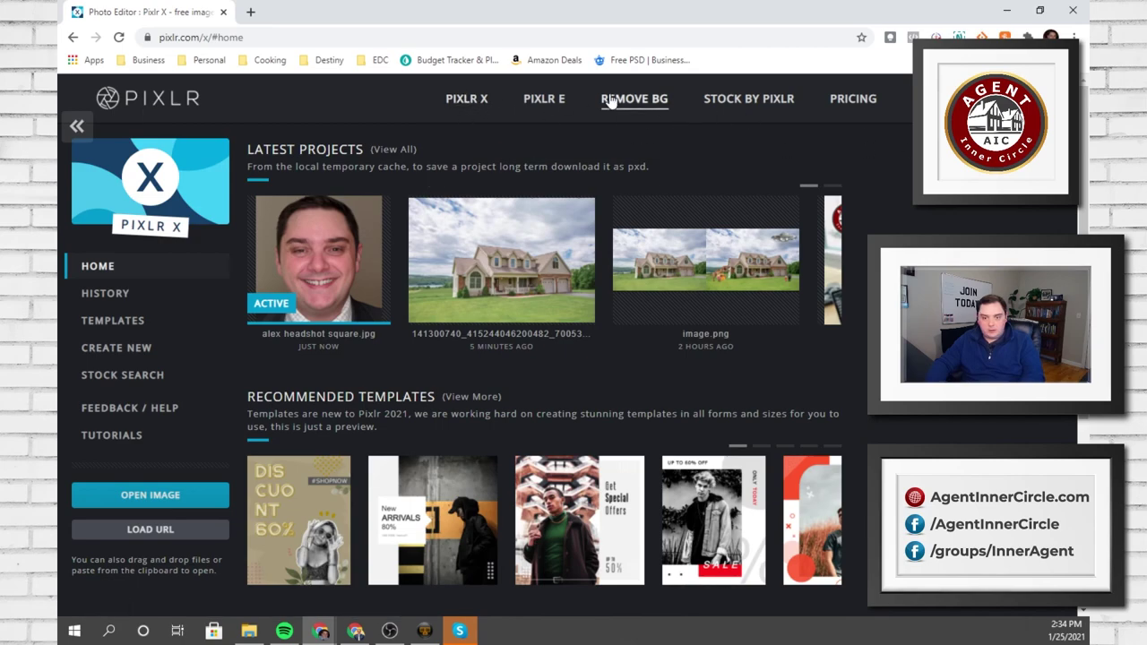
{"action": "left_click", "coordinate": [641, 101]}
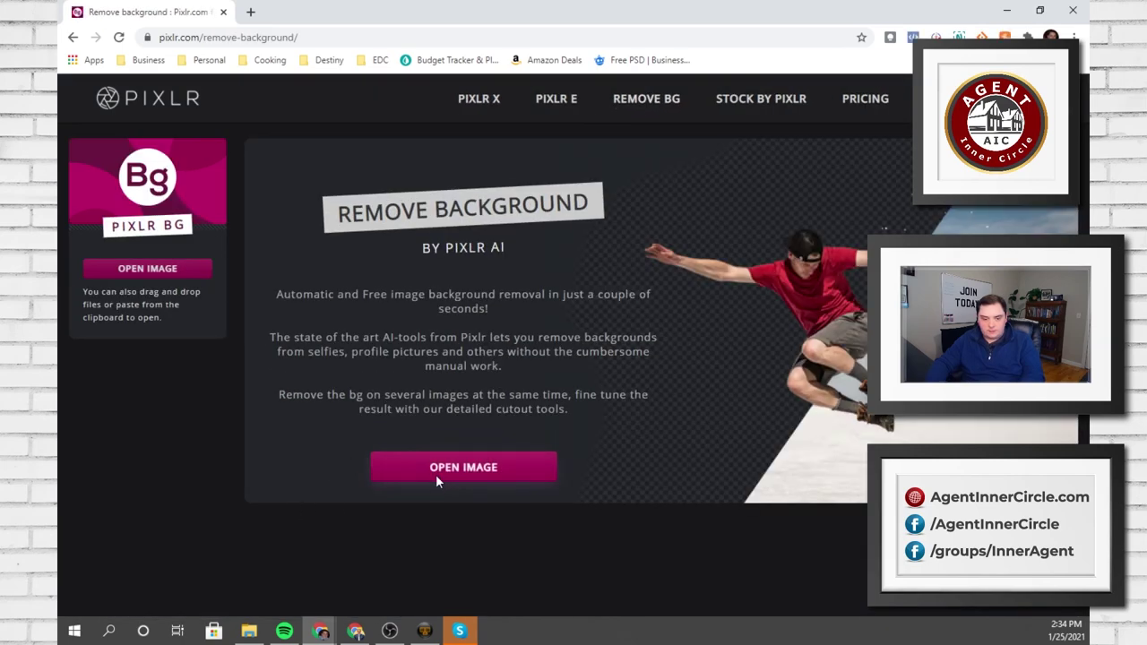
{"action": "left_click", "coordinate": [435, 473]}
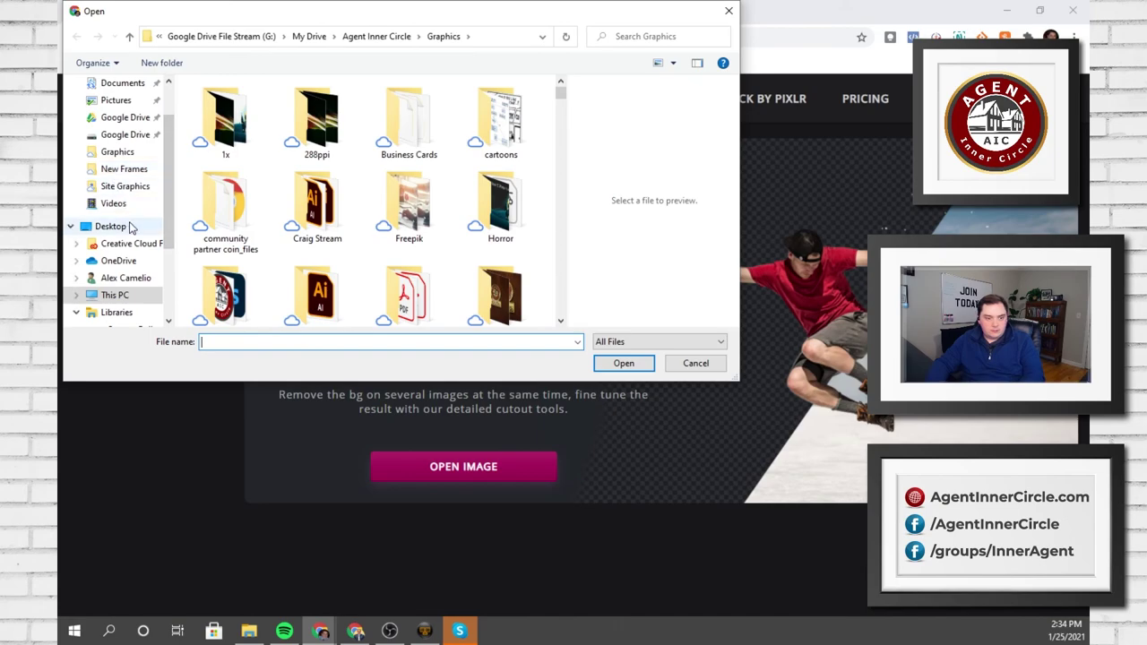
{"action": "scroll", "coordinate": [452, 218], "scroll_direction": "down", "scroll_amount": 5}
{"action": "scroll", "coordinate": [452, 219], "scroll_direction": "down", "scroll_amount": 3}
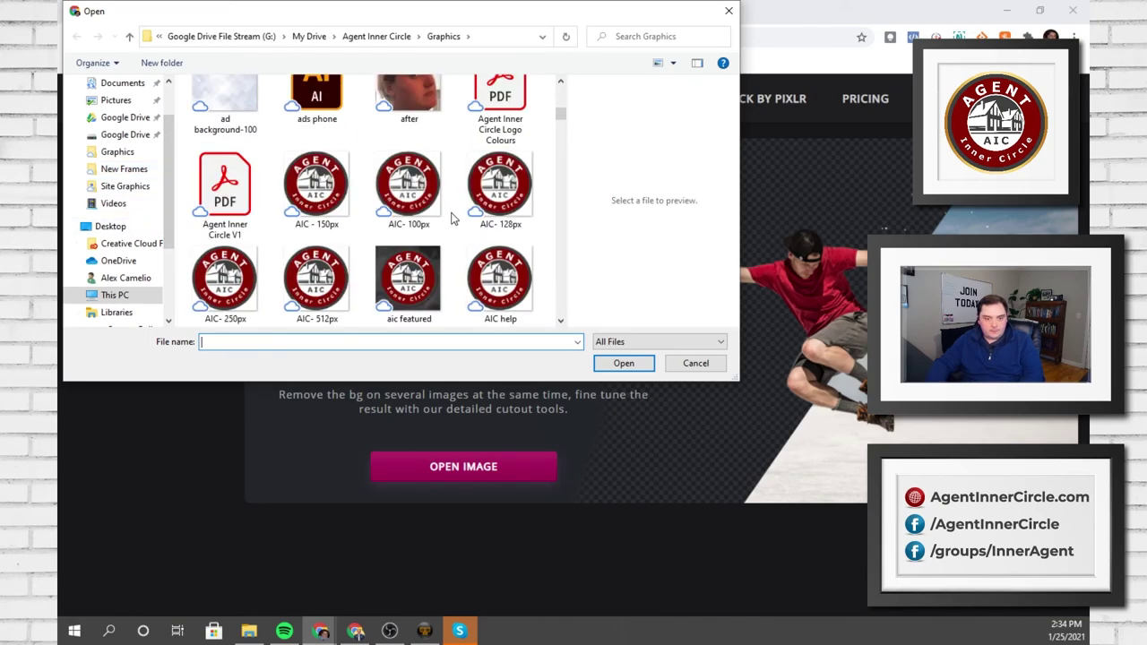
{"action": "scroll", "coordinate": [452, 219], "scroll_direction": "down", "scroll_amount": 3}
{"action": "left_click", "coordinate": [425, 192]}
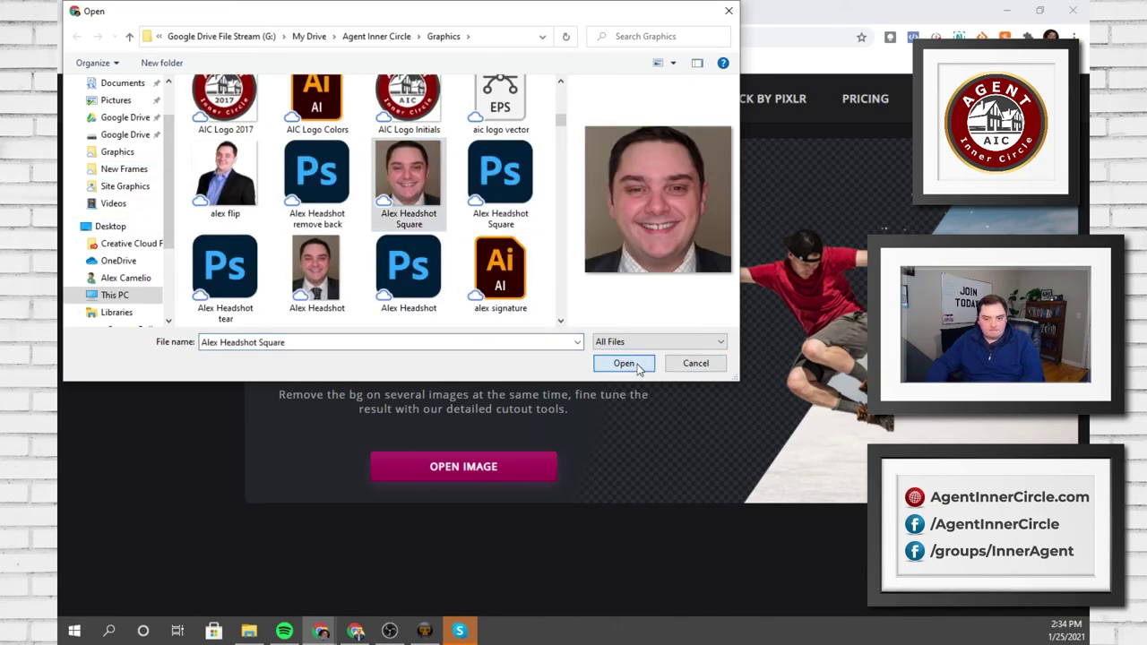
{"action": "left_click", "coordinate": [625, 364]}
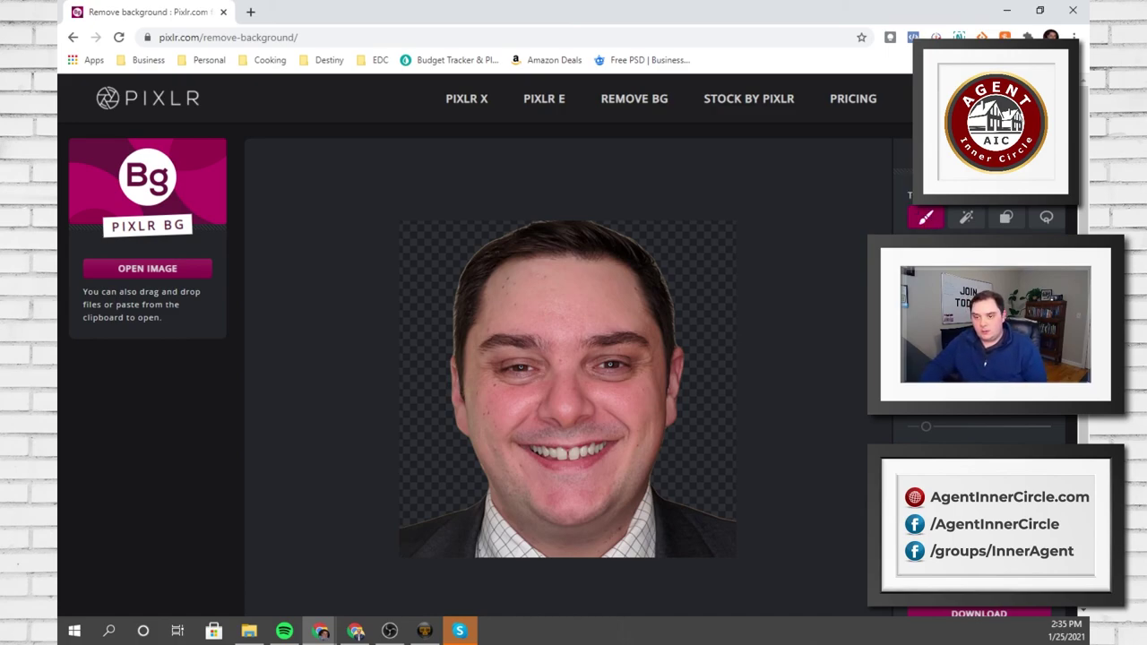
Load the taller headshot with the tie into the background remover again
{"action": "left_click", "coordinate": [520, 466]}
{"action": "scroll", "coordinate": [417, 206], "scroll_direction": "down", "scroll_amount": 15}
{"action": "scroll", "coordinate": [417, 206], "scroll_direction": "up", "scroll_amount": 1}
{"action": "left_click", "coordinate": [316, 112]}
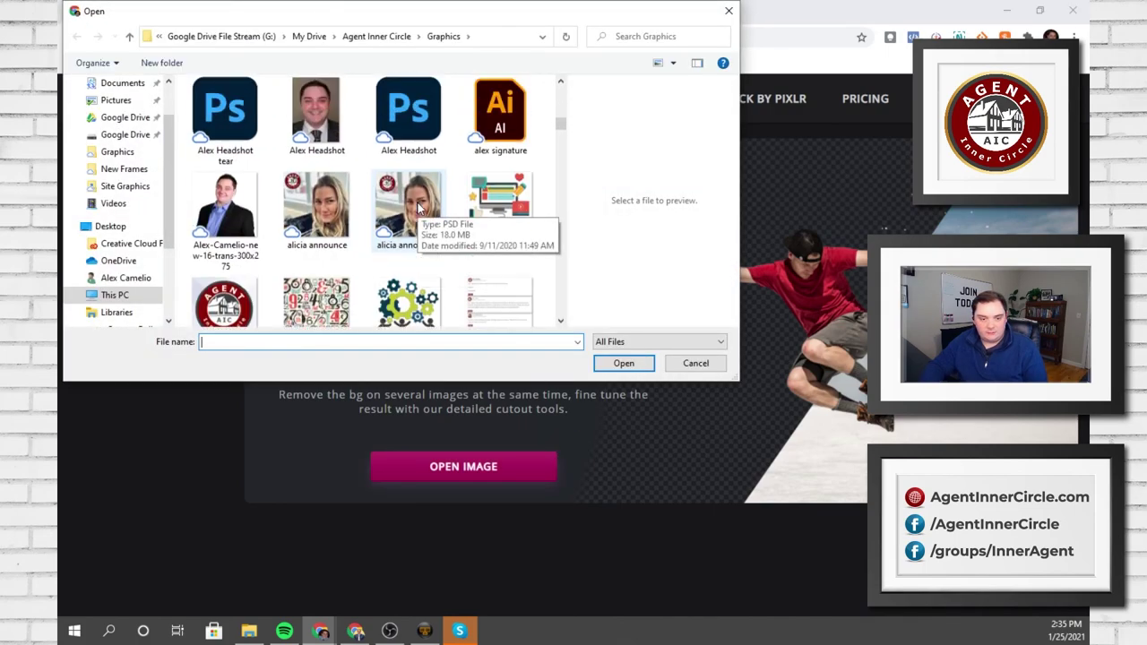
{"action": "left_click", "coordinate": [624, 363]}
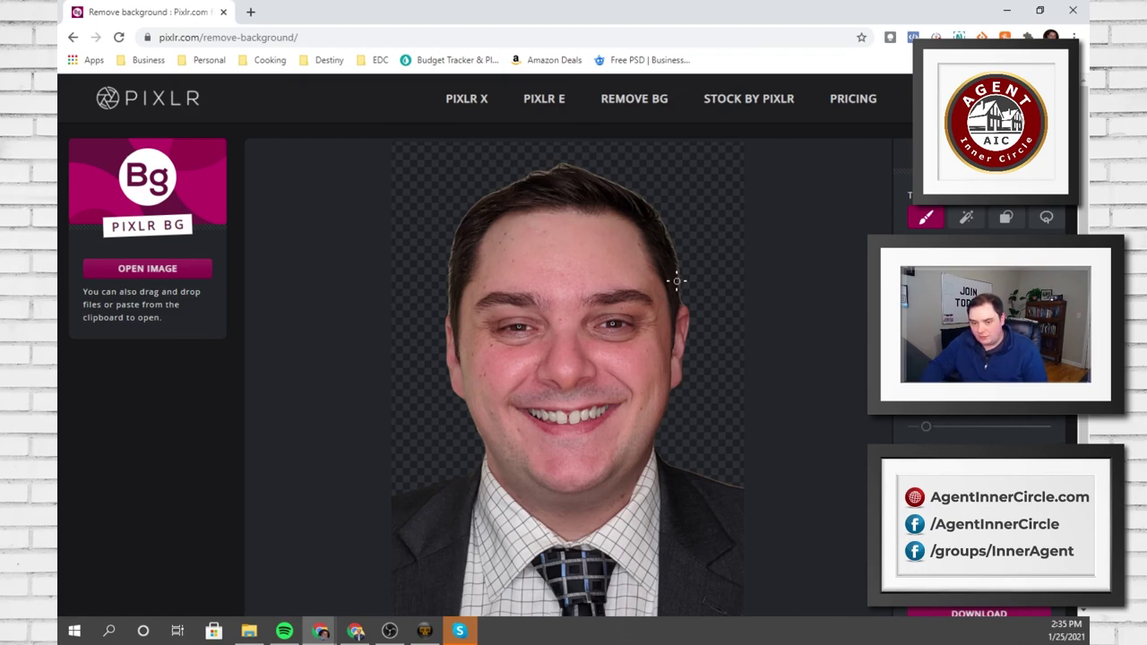
Erase the leftover background fringe along the right side and top of the hair with the cutout brush
{"action": "scroll", "coordinate": [677, 281], "scroll_direction": "up", "scroll_amount": 4}
{"action": "left_click_drag", "start_coordinate": [813, 330], "coordinate": [777, 185]}
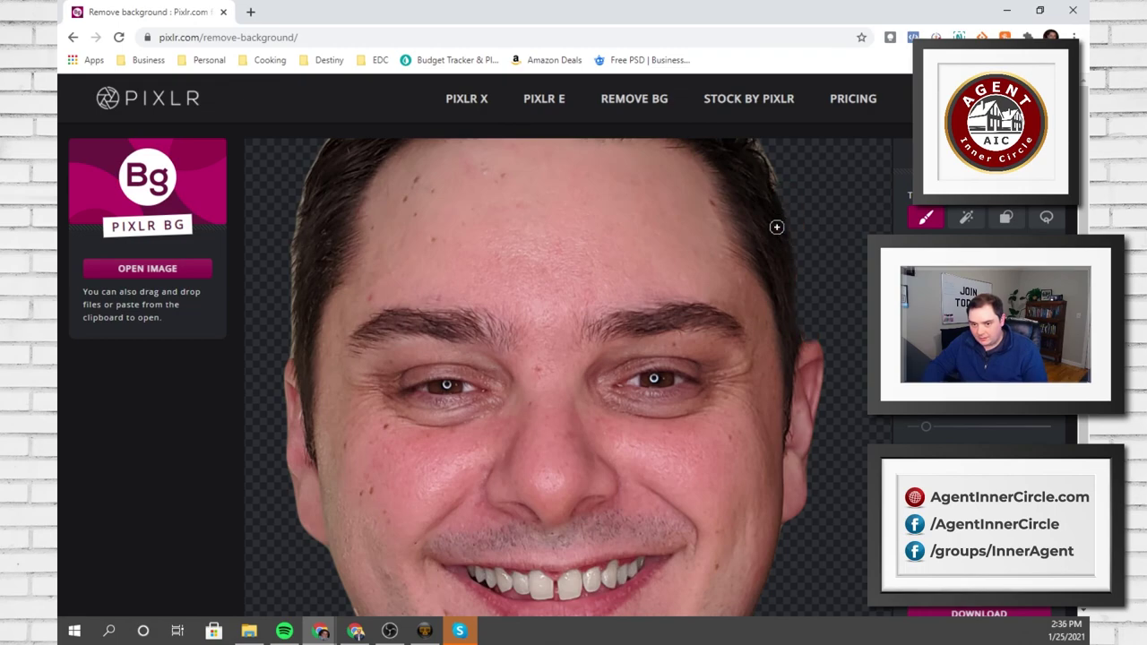
{"action": "scroll", "coordinate": [748, 361], "scroll_direction": "down", "scroll_amount": 5}
{"action": "left_click_drag", "start_coordinate": [669, 237], "coordinate": [619, 182]}
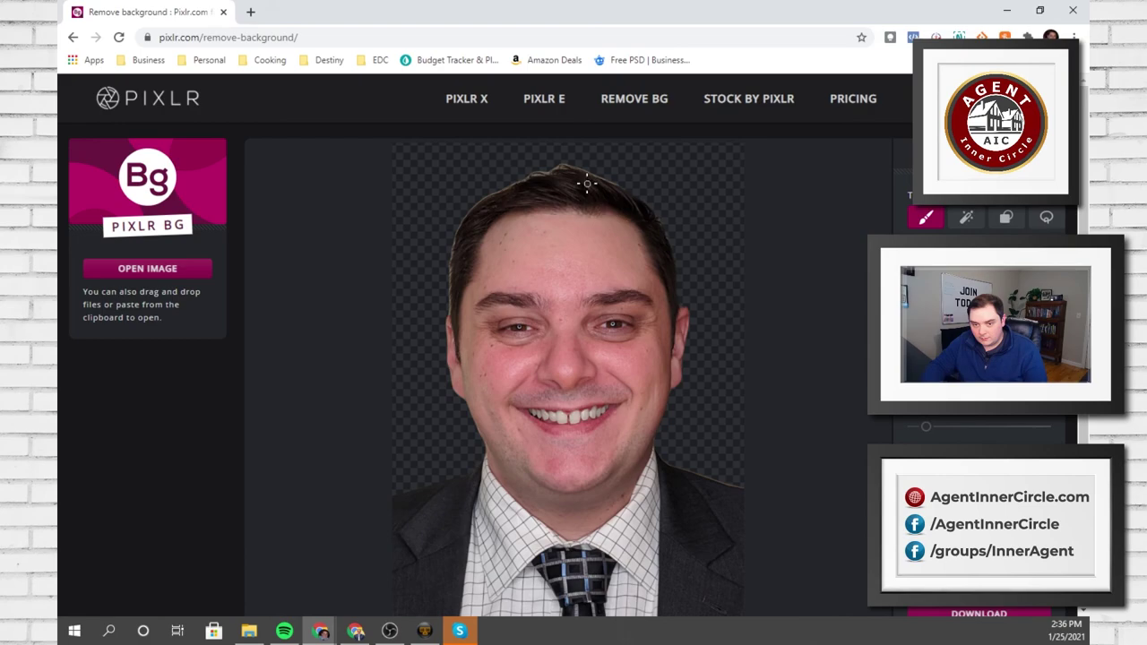
{"action": "left_click_drag", "start_coordinate": [663, 218], "coordinate": [677, 249]}
{"action": "mouse_move", "coordinate": [619, 182]}
{"action": "left_mouse_down"}
{"action": "mouse_move", "coordinate": [558, 164]}
{"action": "mouse_move", "coordinate": [480, 194]}
{"action": "left_mouse_up"}
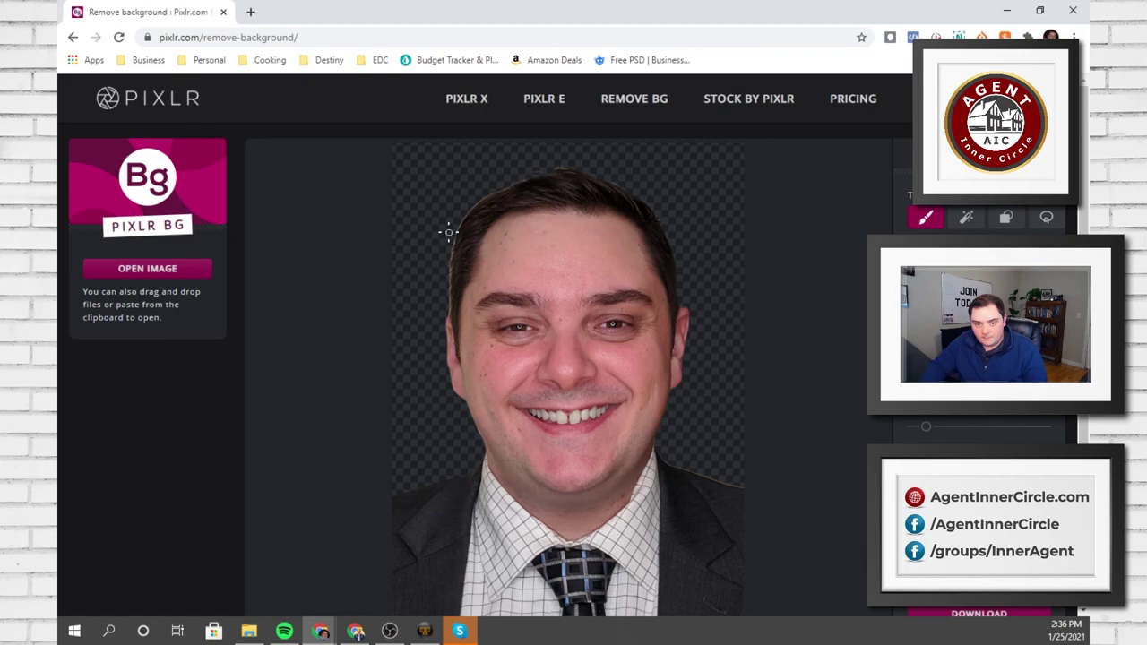
Erase the remaining background fringe along the left side of the hair down to the ear
{"action": "left_click_drag", "start_coordinate": [548, 167], "coordinate": [551, 167]}
{"action": "mouse_move", "coordinate": [484, 197]}
{"action": "left_mouse_down"}
{"action": "mouse_move", "coordinate": [461, 216]}
{"action": "mouse_move", "coordinate": [448, 299]}
{"action": "left_mouse_up"}
{"action": "left_click_drag", "start_coordinate": [488, 193], "coordinate": [522, 184]}
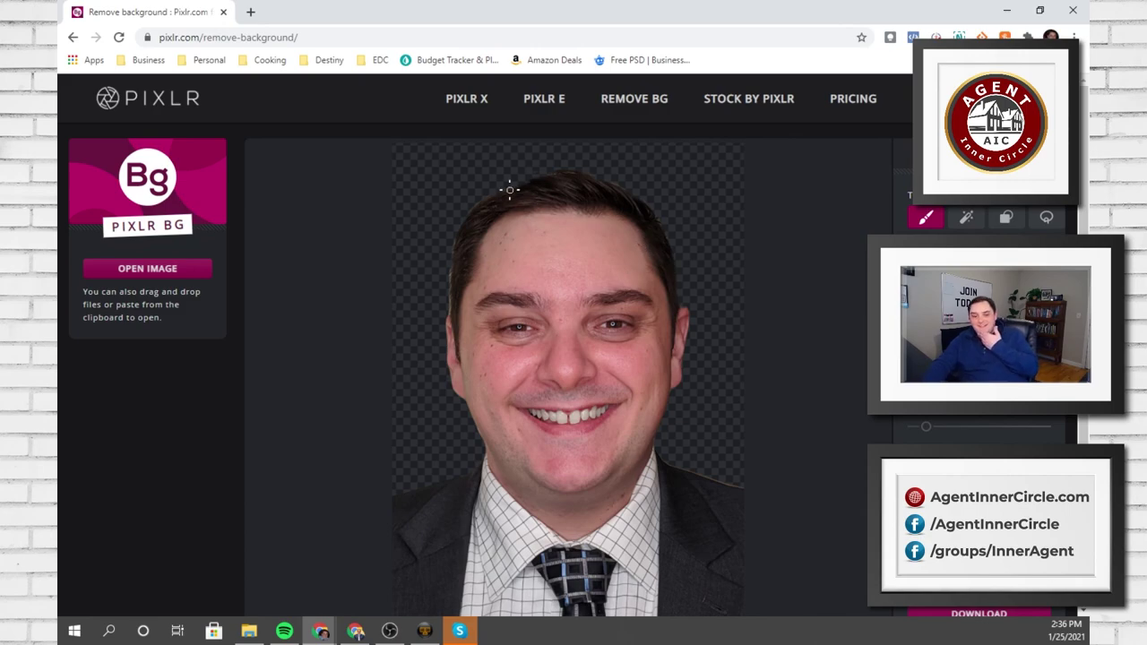
{"action": "left_click_drag", "start_coordinate": [456, 238], "coordinate": [447, 314]}
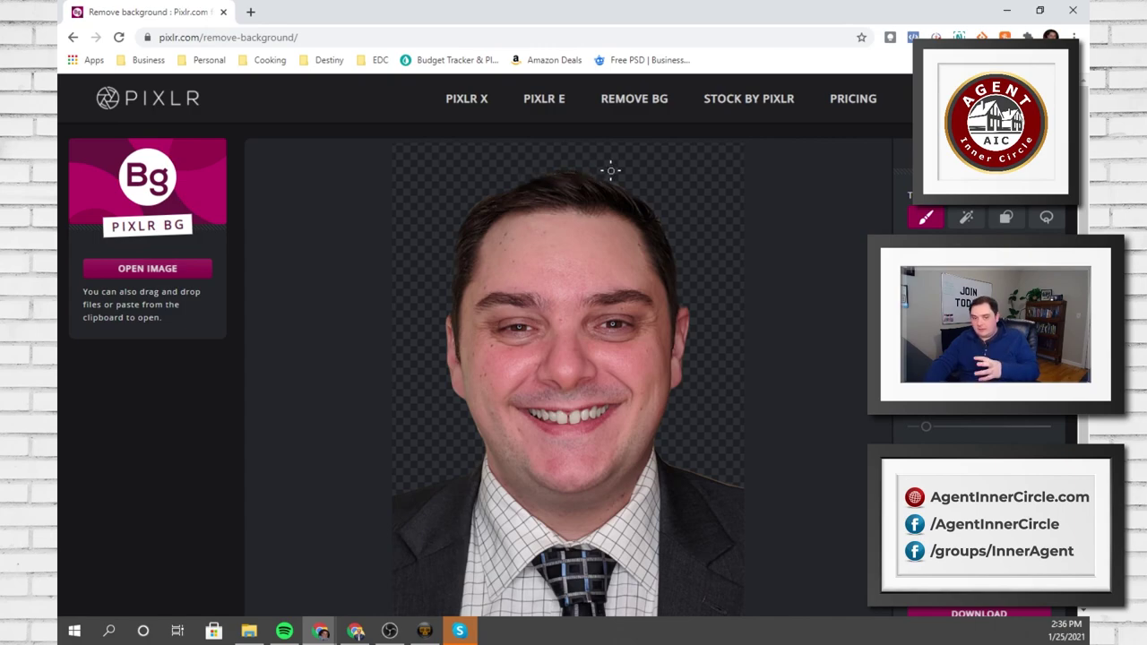
Erase the brown outline between the shirt collar and the jacket shoulder on the right side of the portrait
{"action": "scroll", "coordinate": [610, 171], "scroll_direction": "up", "scroll_amount": 5}
{"action": "scroll", "coordinate": [522, 255], "scroll_direction": "down", "scroll_amount": 5}
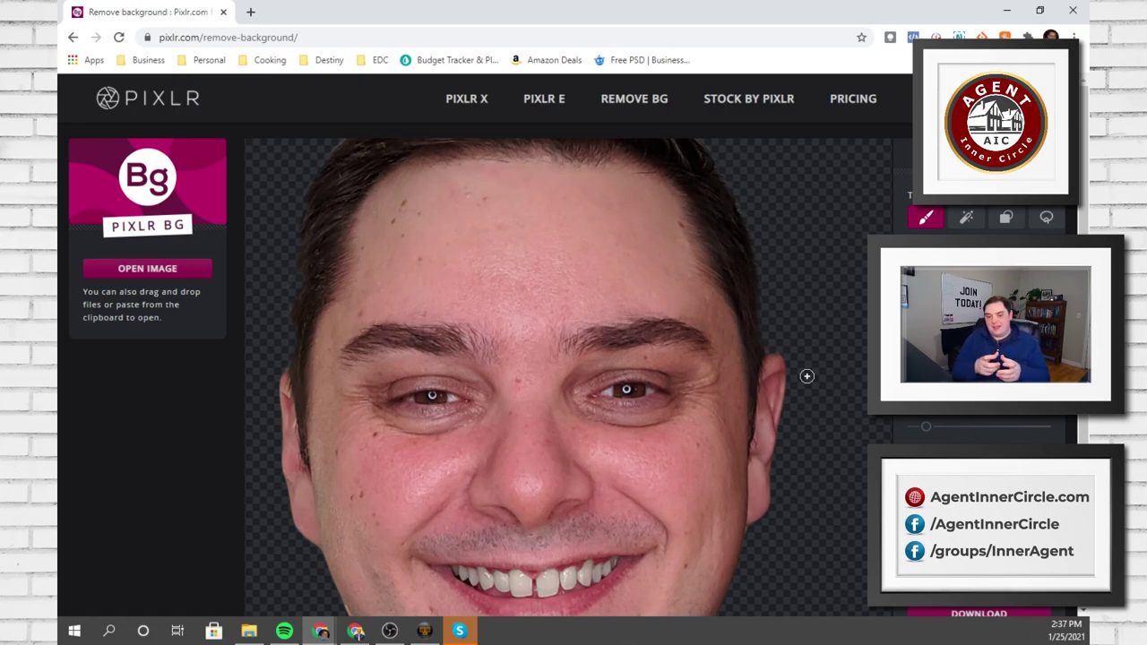
{"action": "scroll", "coordinate": [807, 372], "scroll_direction": "down", "scroll_amount": 3}
{"action": "scroll", "coordinate": [807, 365], "scroll_direction": "up", "scroll_amount": 1}
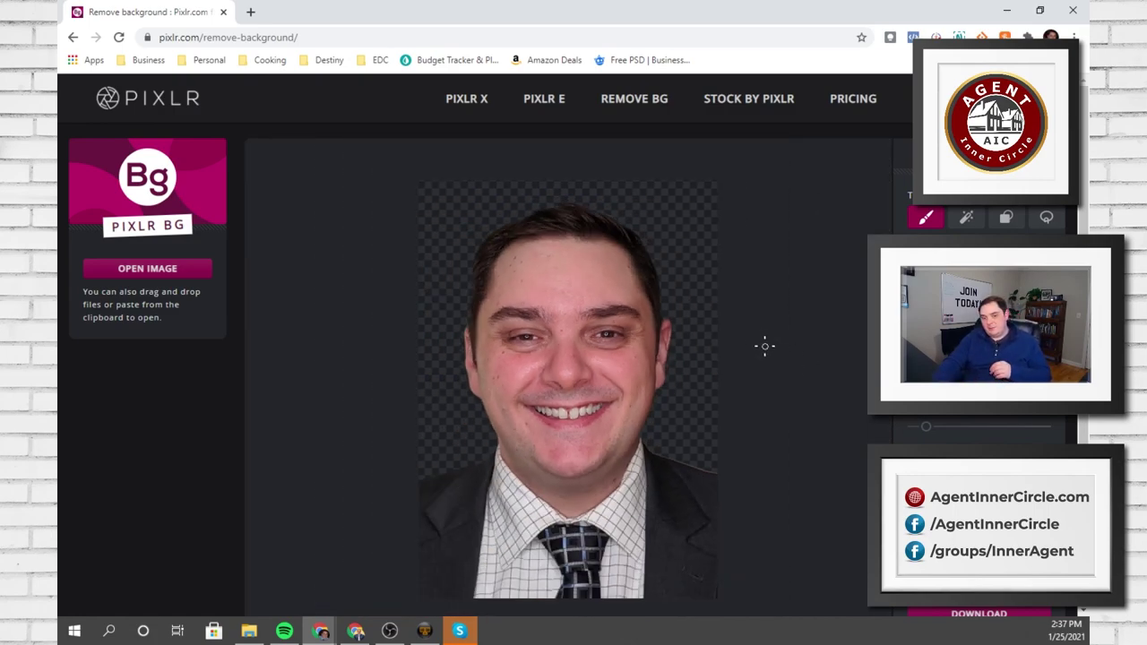
{"action": "scroll", "coordinate": [696, 496], "scroll_direction": "up", "scroll_amount": 4}
{"action": "scroll", "coordinate": [807, 489], "scroll_direction": "up", "scroll_amount": 5}
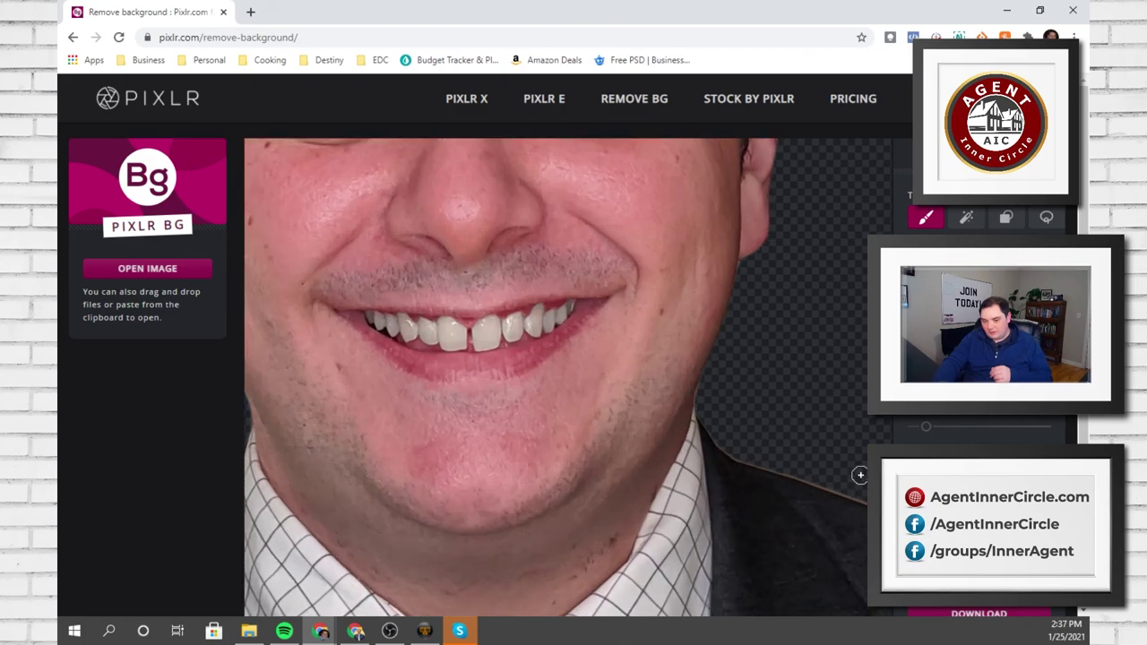
{"action": "mouse_move", "coordinate": [580, 368]}
{"action": "left_mouse_down"}
{"action": "mouse_move", "coordinate": [633, 426]}
{"action": "mouse_move", "coordinate": [697, 448]}
{"action": "left_mouse_up"}
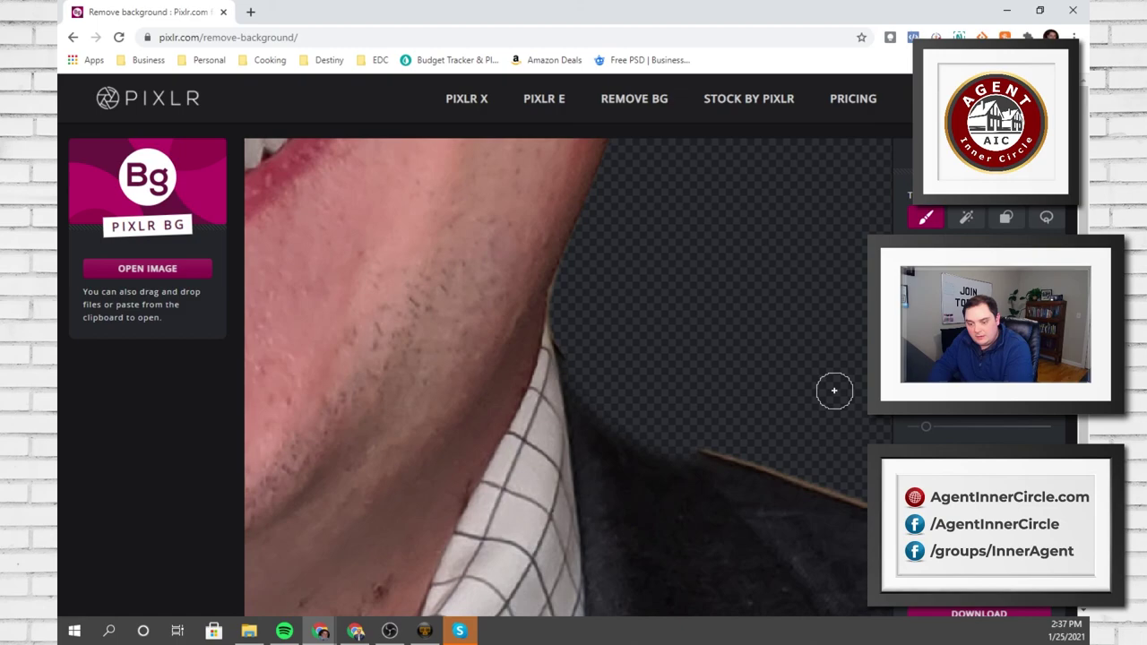
{"action": "scroll", "coordinate": [838, 387], "scroll_direction": "down", "scroll_amount": 5}
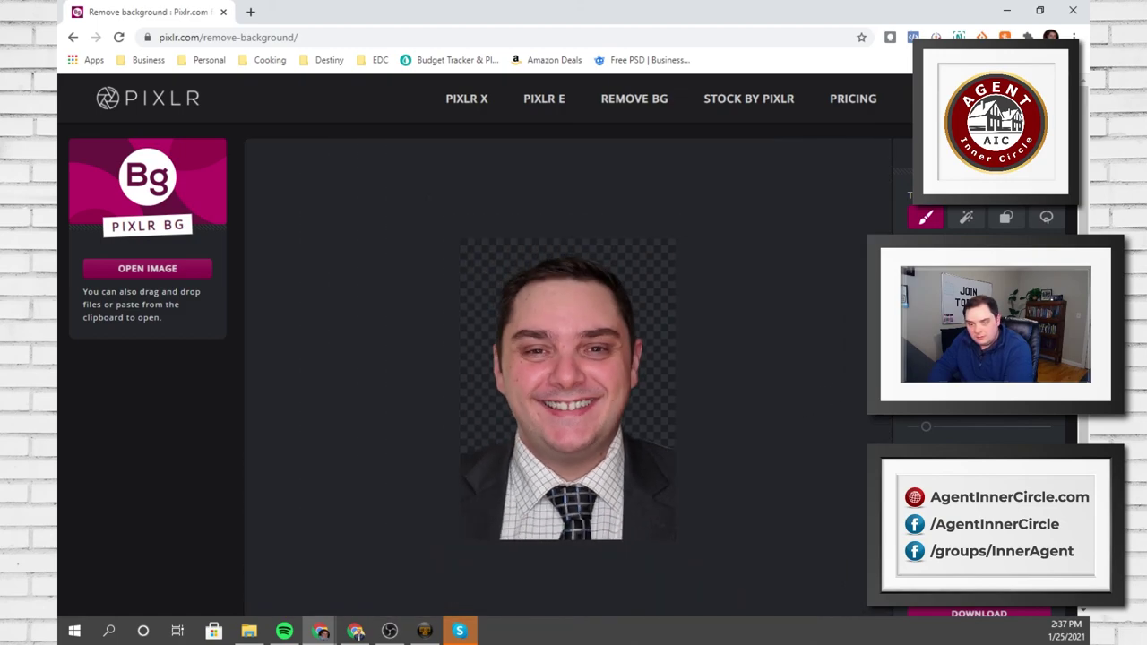
Reduce the cutout brush size to the minimum and check the neck and shoulder edges of the cutout
{"action": "left_click_drag", "start_coordinate": [926, 426], "coordinate": [914, 427]}
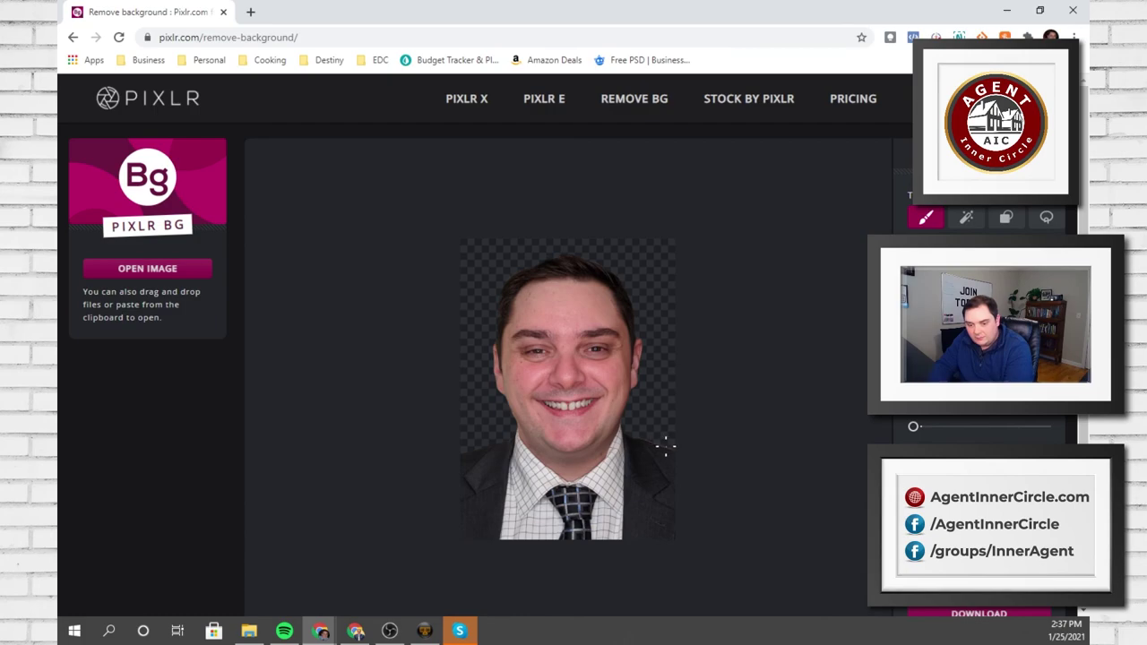
{"action": "scroll", "coordinate": [666, 477], "scroll_direction": "up", "scroll_amount": 5}
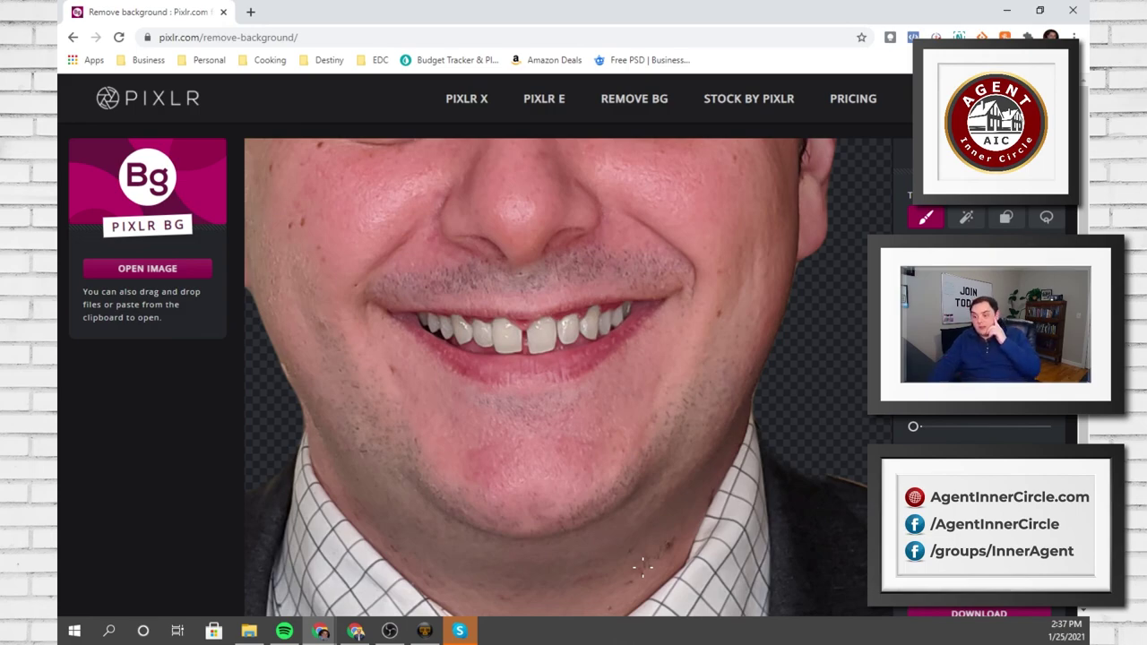
{"action": "scroll", "coordinate": [643, 567], "scroll_direction": "down", "scroll_amount": 8}
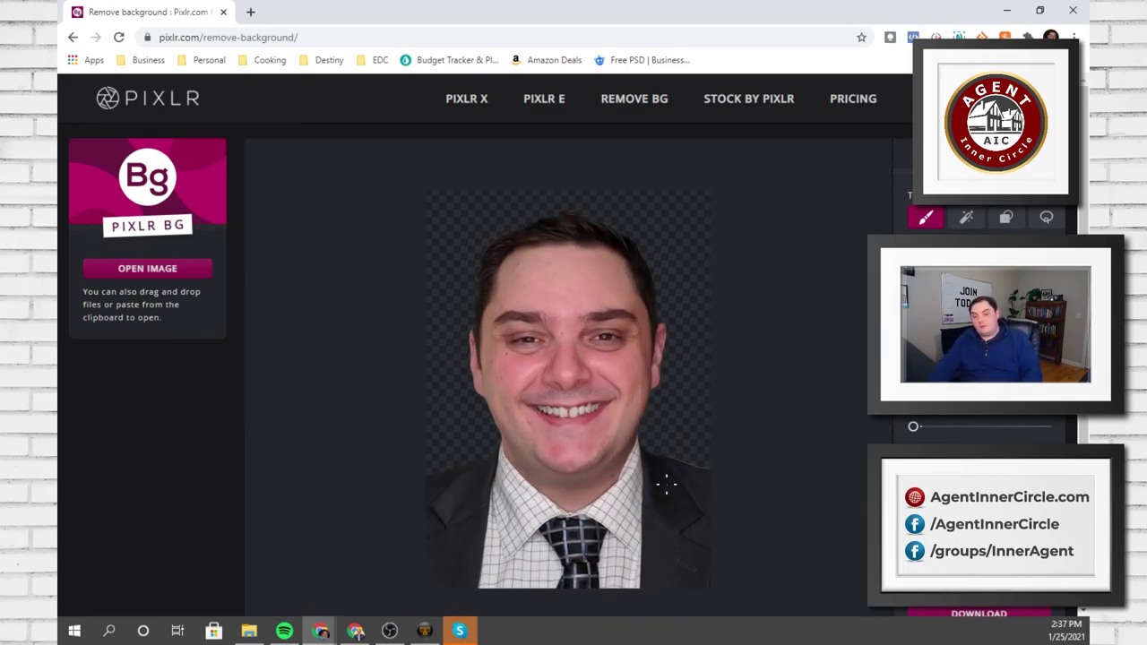
{"action": "scroll", "coordinate": [664, 486], "scroll_direction": "up", "scroll_amount": 1}
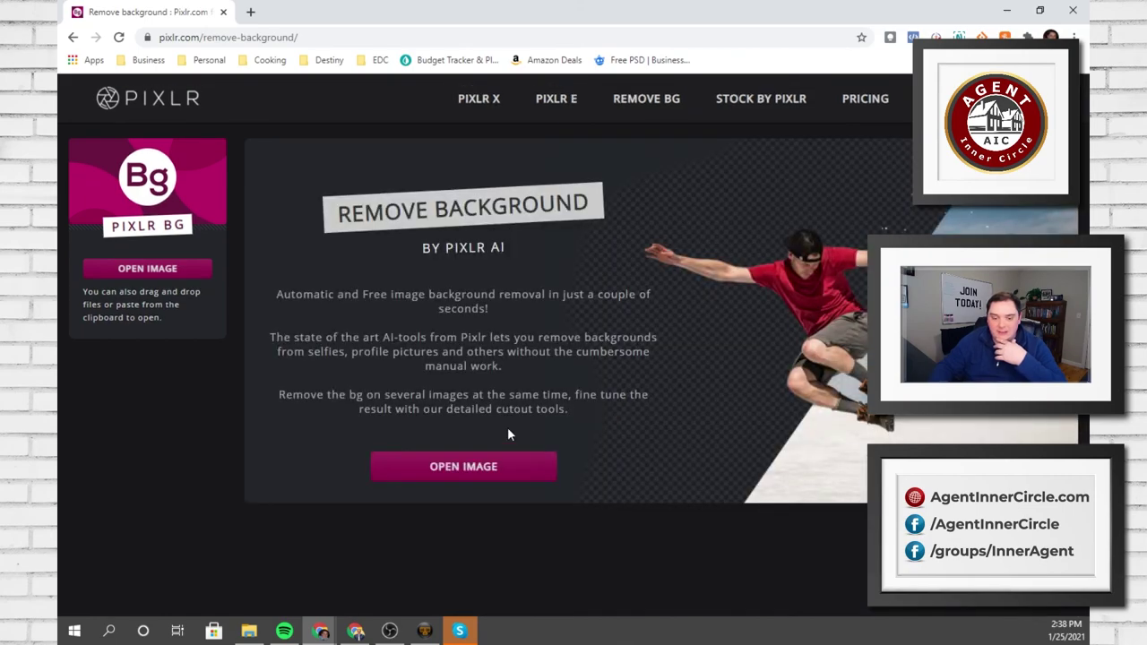
{"action": "left_click", "coordinate": [432, 466]}
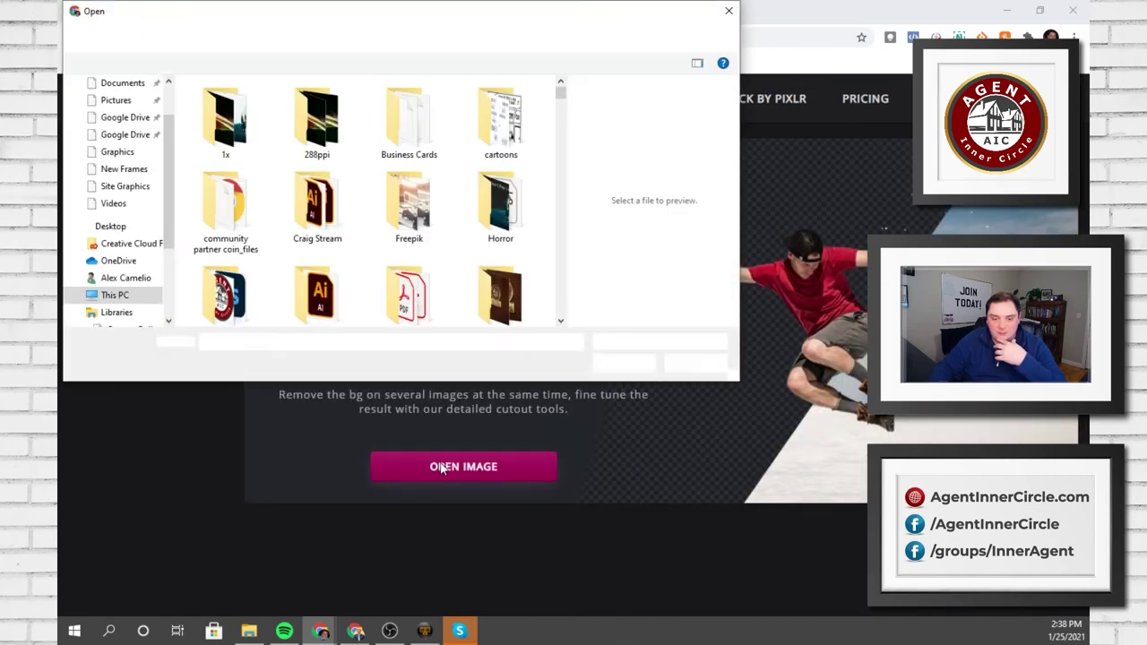
{"action": "left_click", "coordinate": [696, 363]}
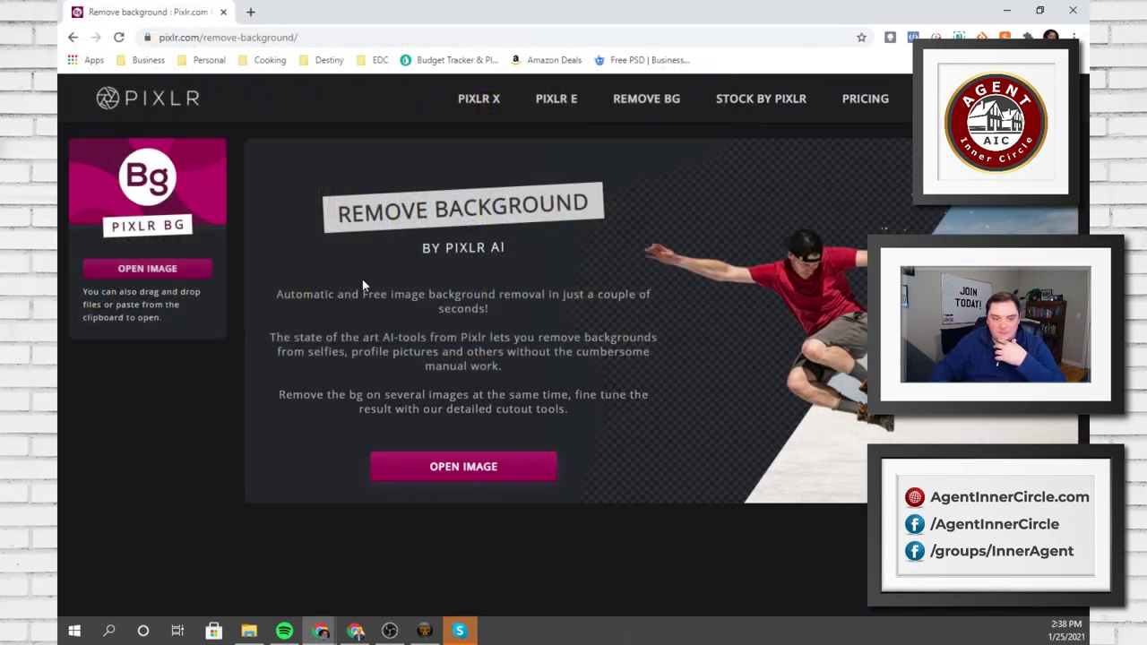
Open the square headshot from the latest projects in Pixlr X
{"action": "left_click", "coordinate": [492, 102]}
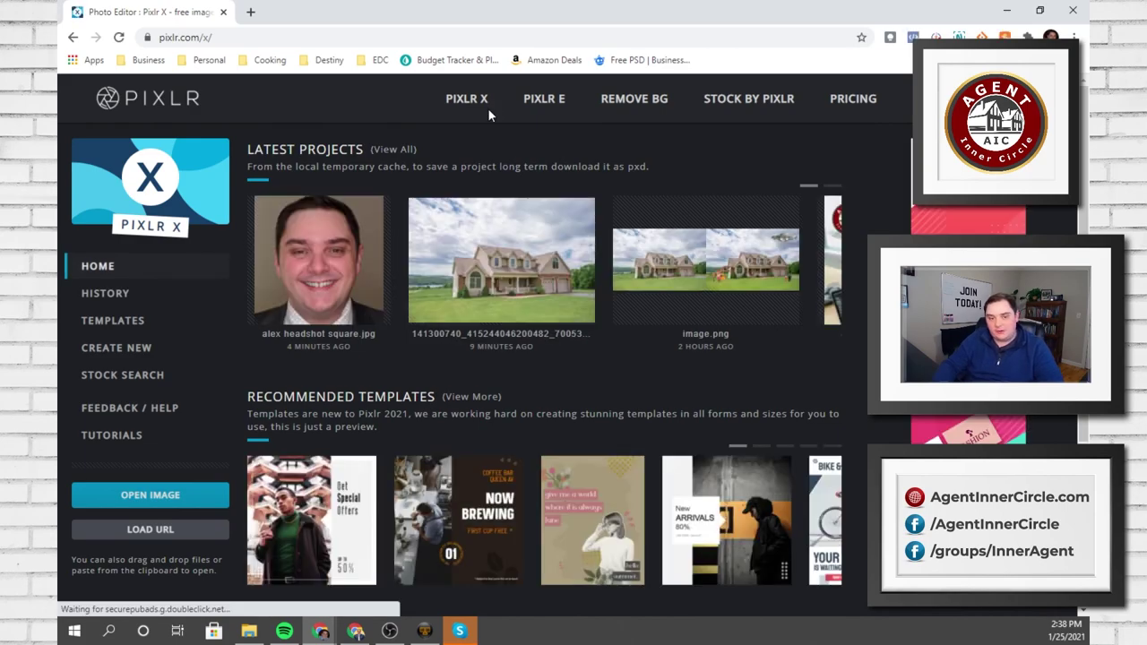
{"action": "left_click", "coordinate": [286, 247]}
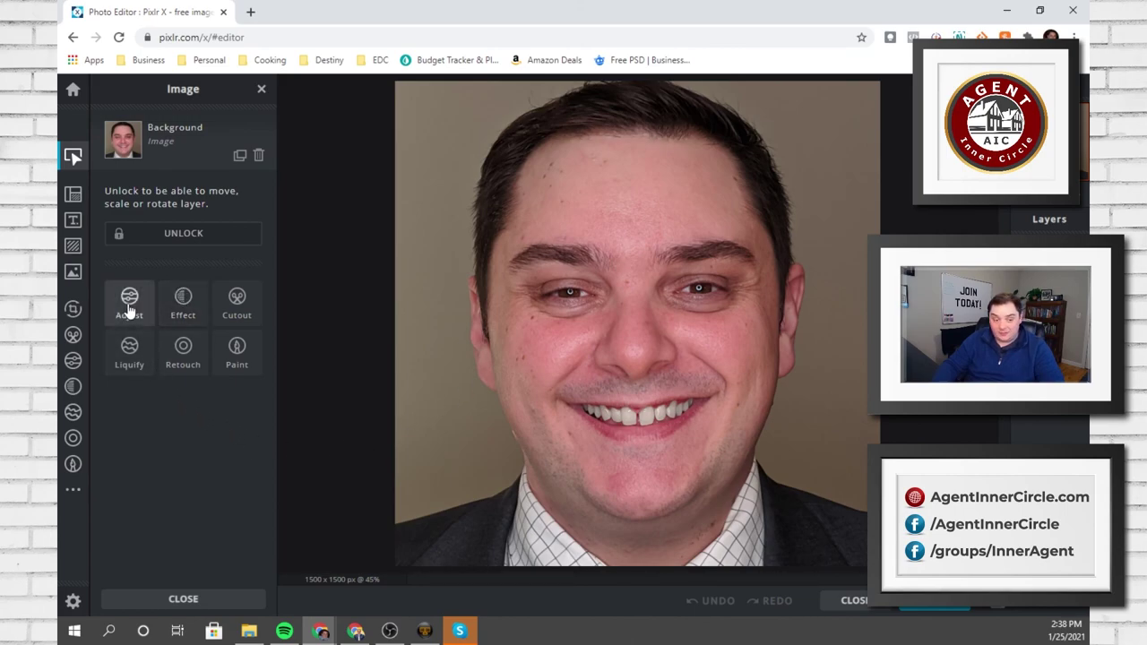
Look through the Adjust, Effect and Liquify options and bring up the Retouch tools for the headshot
{"action": "left_click", "coordinate": [192, 362]}
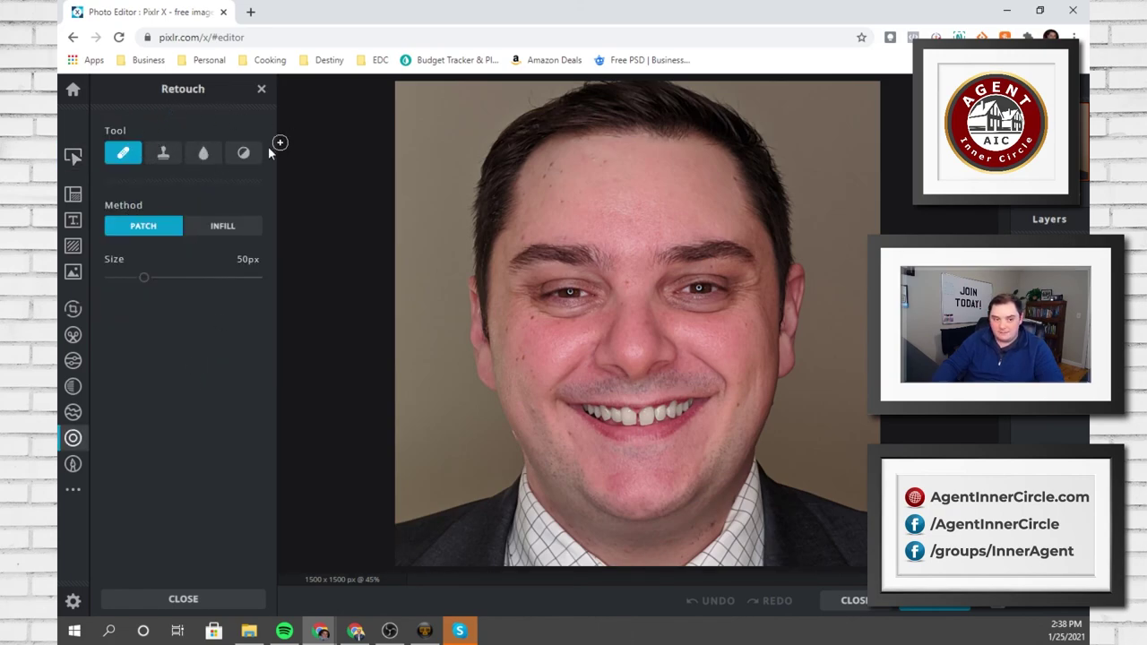
{"action": "left_click", "coordinate": [75, 157]}
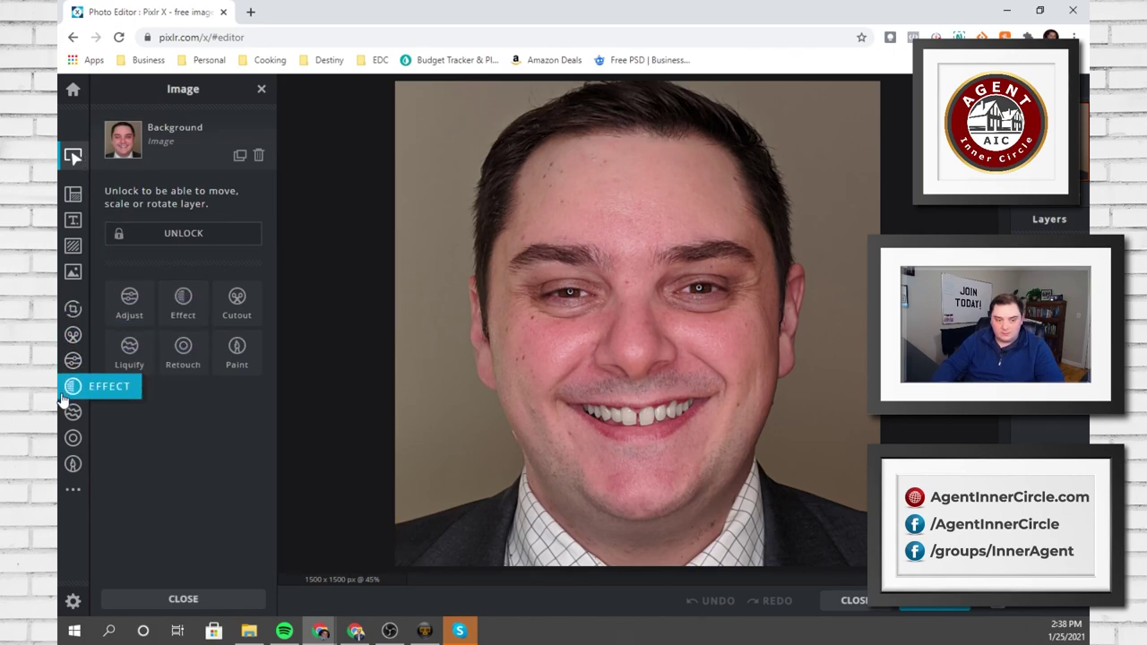
{"action": "left_click", "coordinate": [73, 360]}
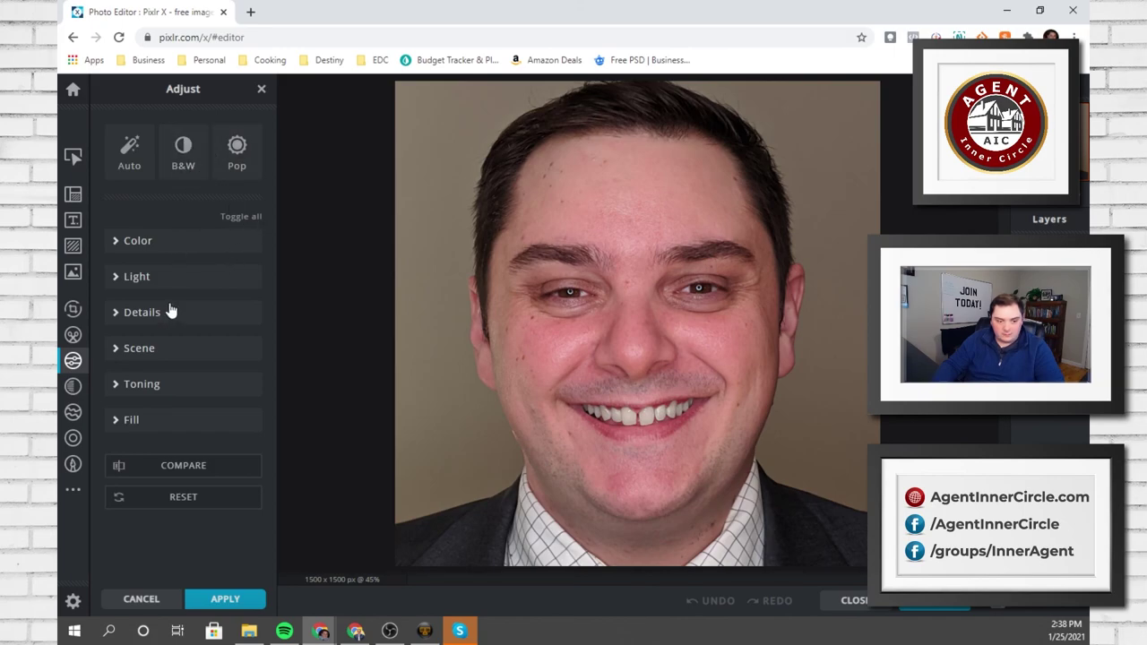
{"action": "left_click", "coordinate": [73, 386]}
{"action": "left_click", "coordinate": [72, 412]}
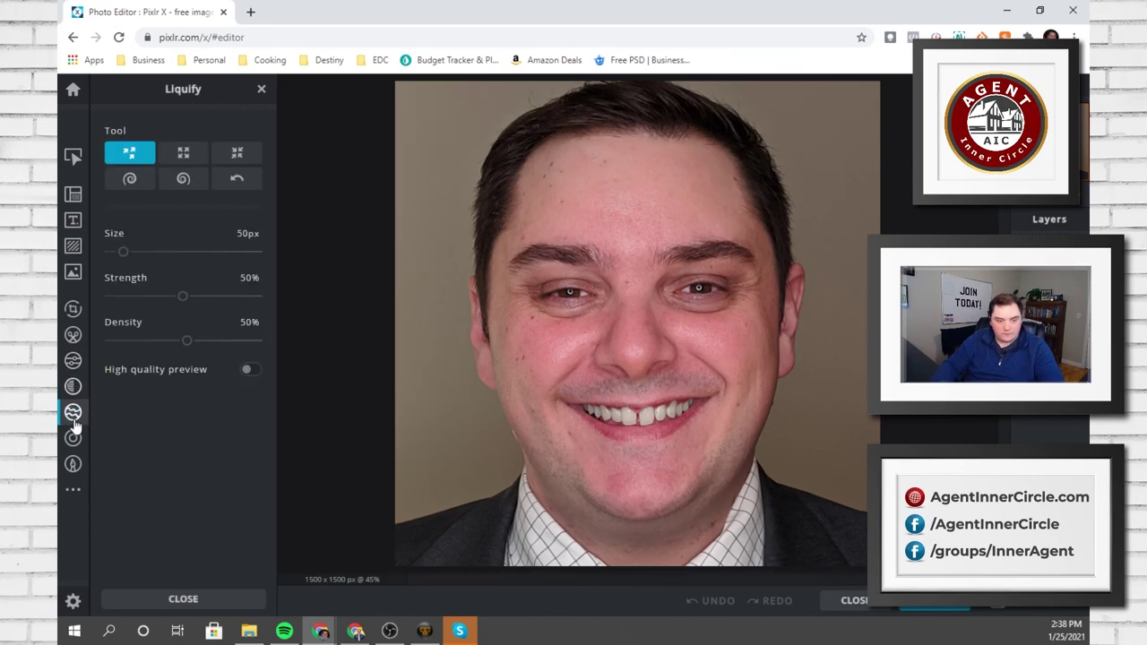
{"action": "left_click", "coordinate": [76, 446]}
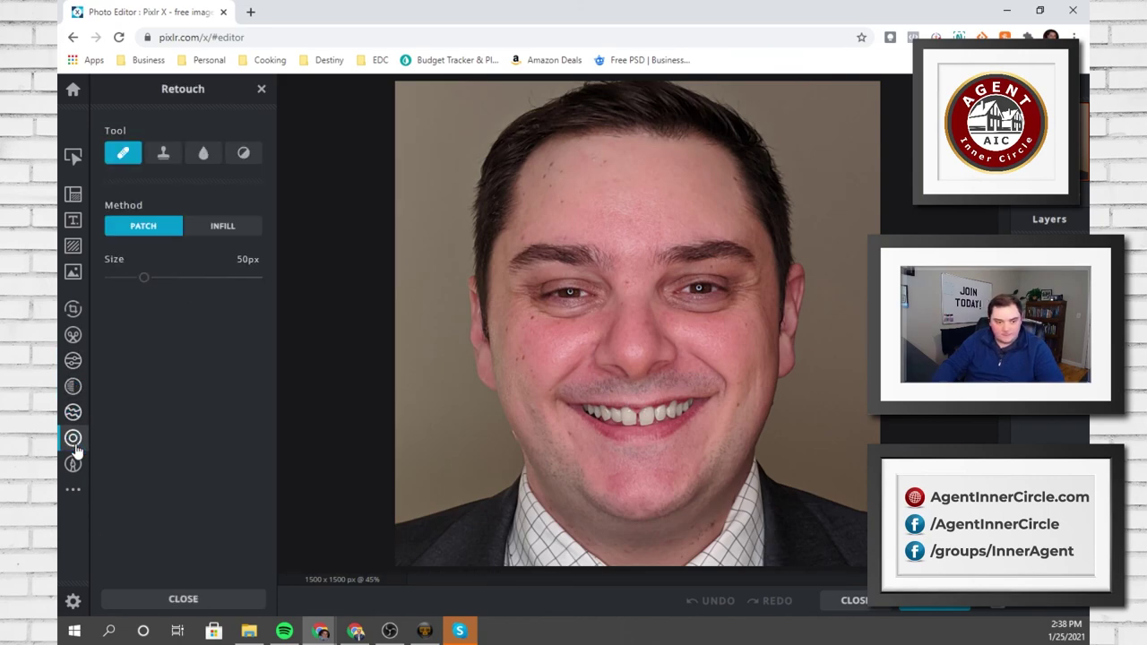
Patch the blemishes on the forehead and cheek of the headshot with the 50 px retouch brush, redoing the first forehead patch
{"action": "left_click", "coordinate": [553, 163]}
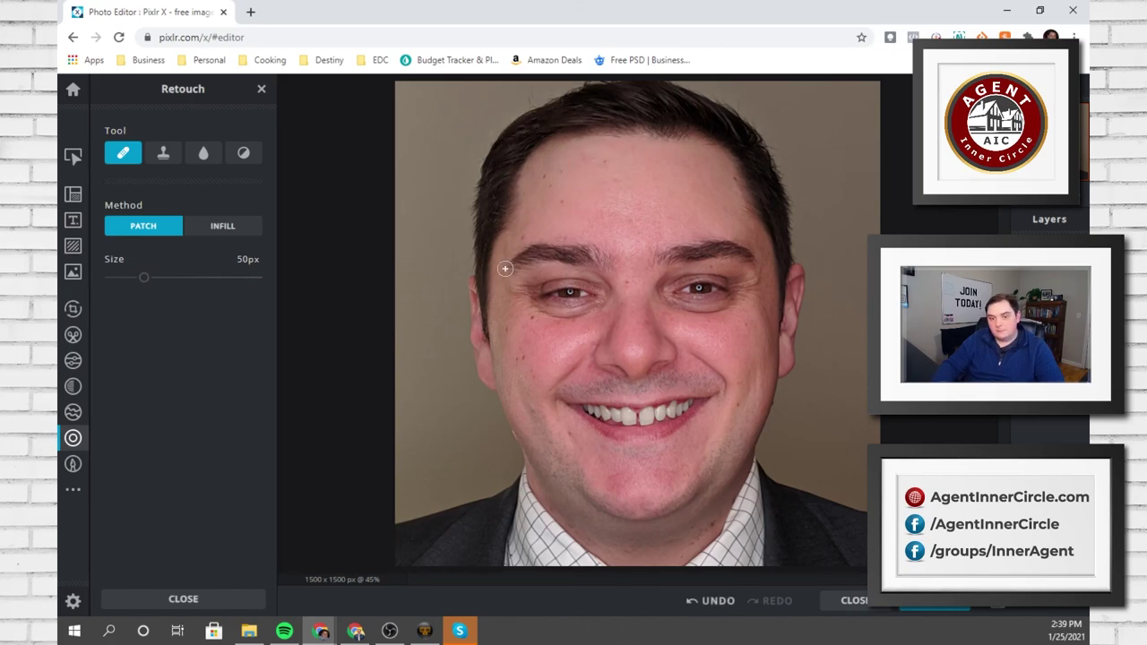
{"action": "key", "text": "ctrl+z"}
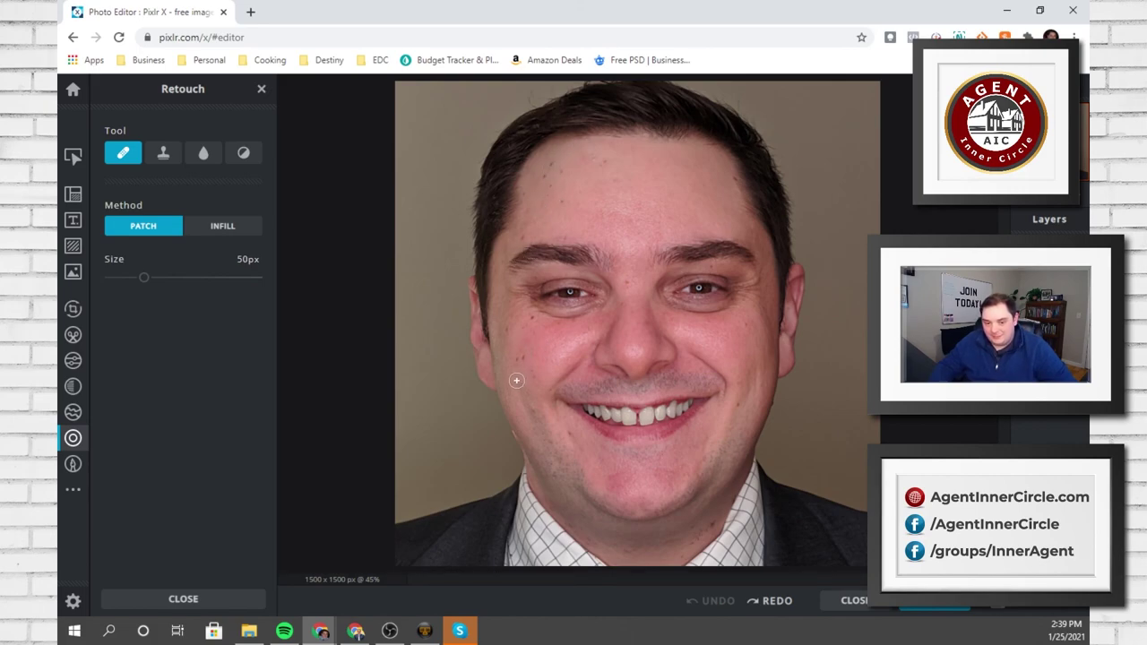
{"action": "left_click", "coordinate": [549, 166]}
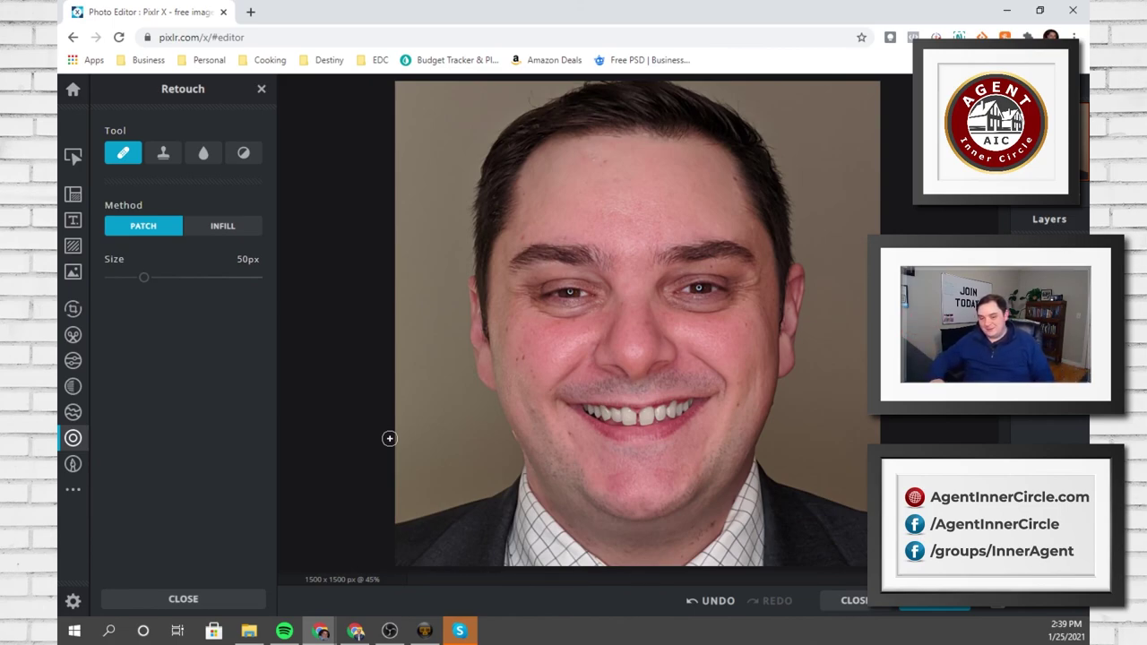
{"action": "left_click", "coordinate": [533, 369]}
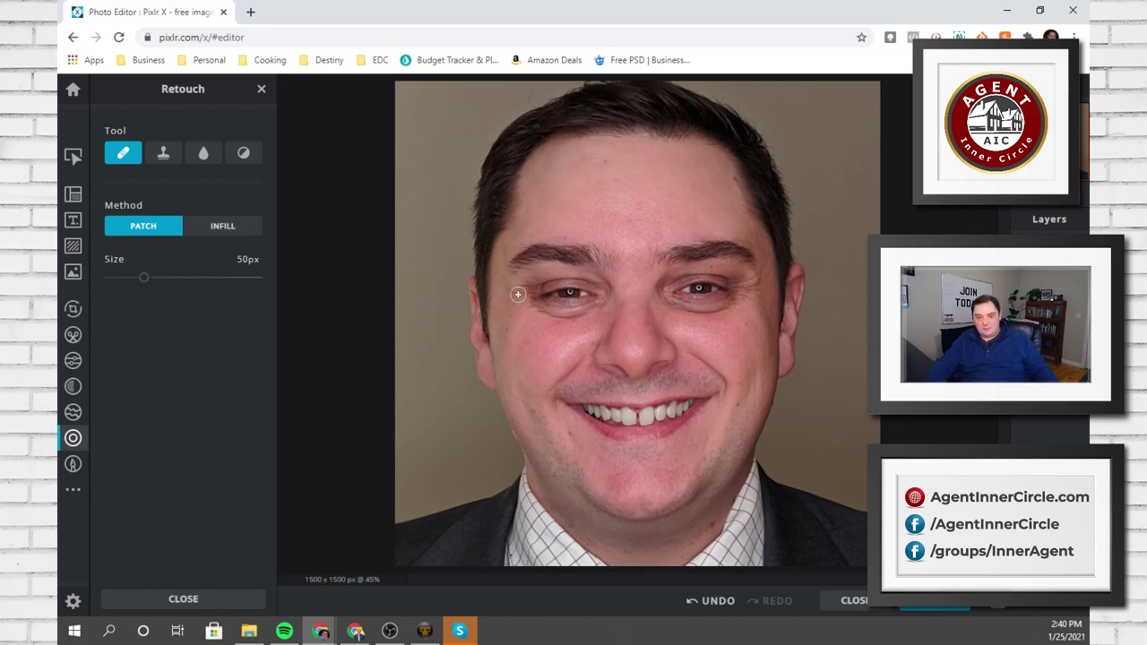
Patch the skin beside the eye and on the upper cheek, and undo the last patch
{"action": "left_click_drag", "start_coordinate": [523, 303], "coordinate": [532, 308]}
{"action": "left_click", "coordinate": [538, 314]}
{"action": "left_click", "coordinate": [534, 320]}
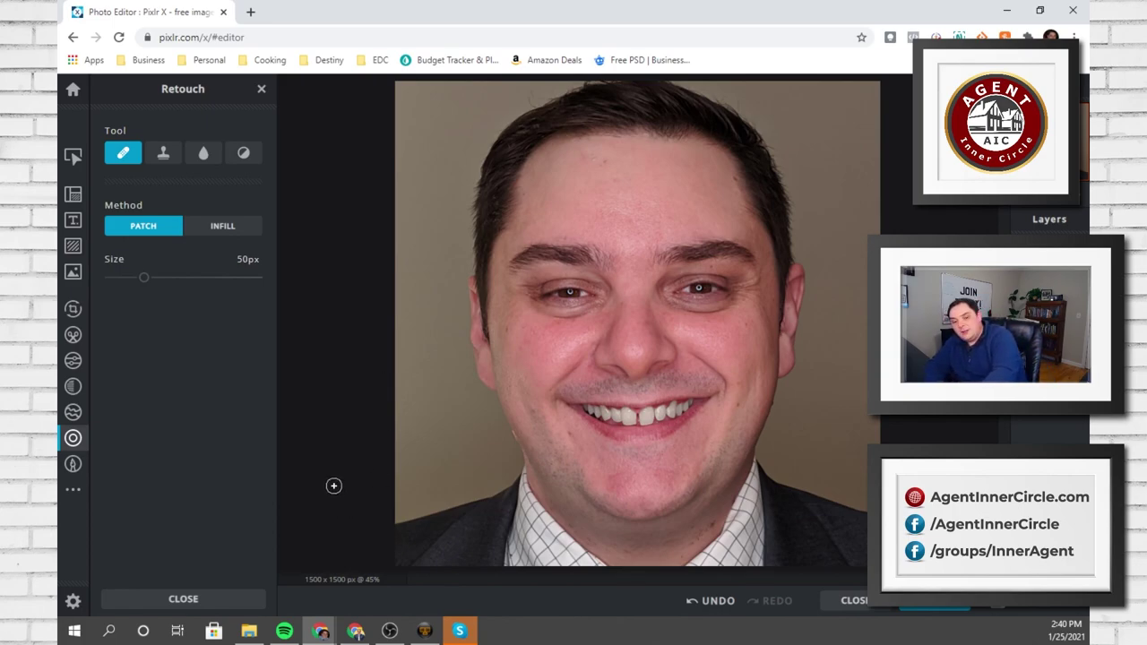
{"action": "key", "text": "ctrl+z"}
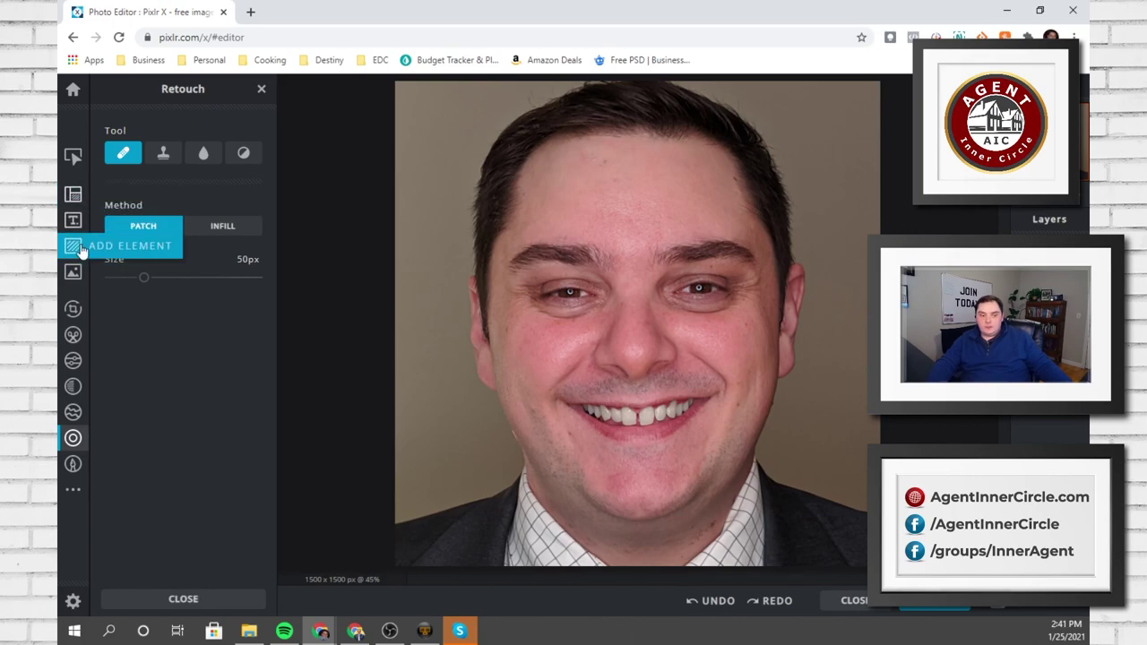
Try cropping the lower edge of the headshot to 1500 by 1444 px, and switch to the Cutout tools
{"action": "left_click", "coordinate": [73, 310]}
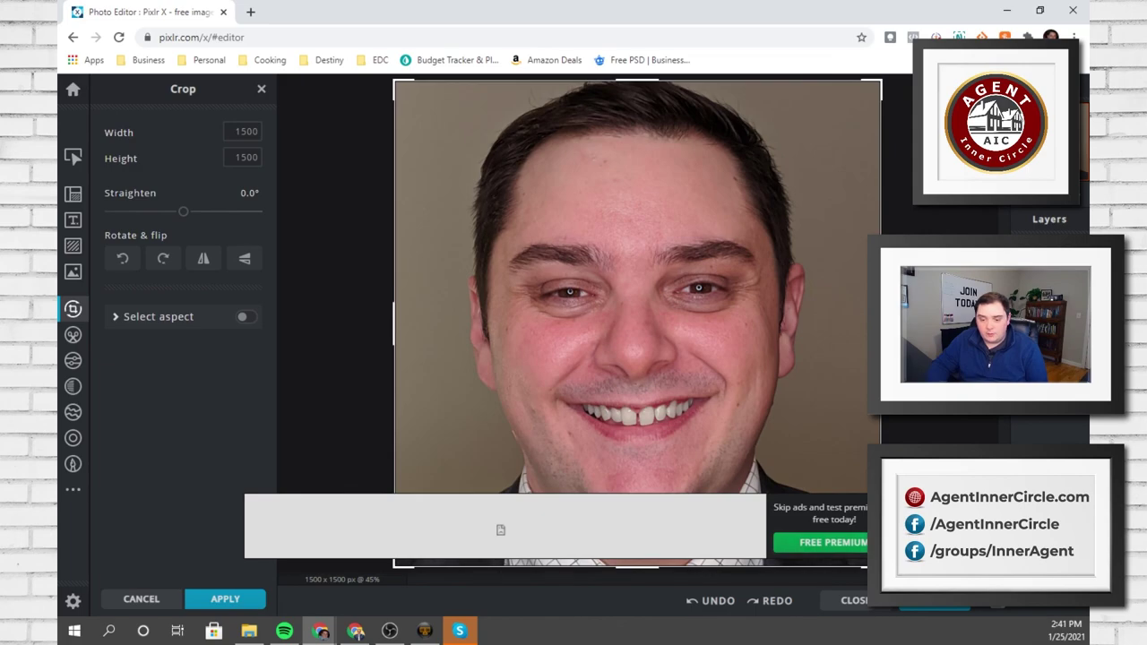
{"action": "mouse_move", "coordinate": [867, 567]}
{"action": "left_mouse_down"}
{"action": "mouse_move", "coordinate": [699, 422]}
{"action": "mouse_move", "coordinate": [866, 567]}
{"action": "left_mouse_up"}
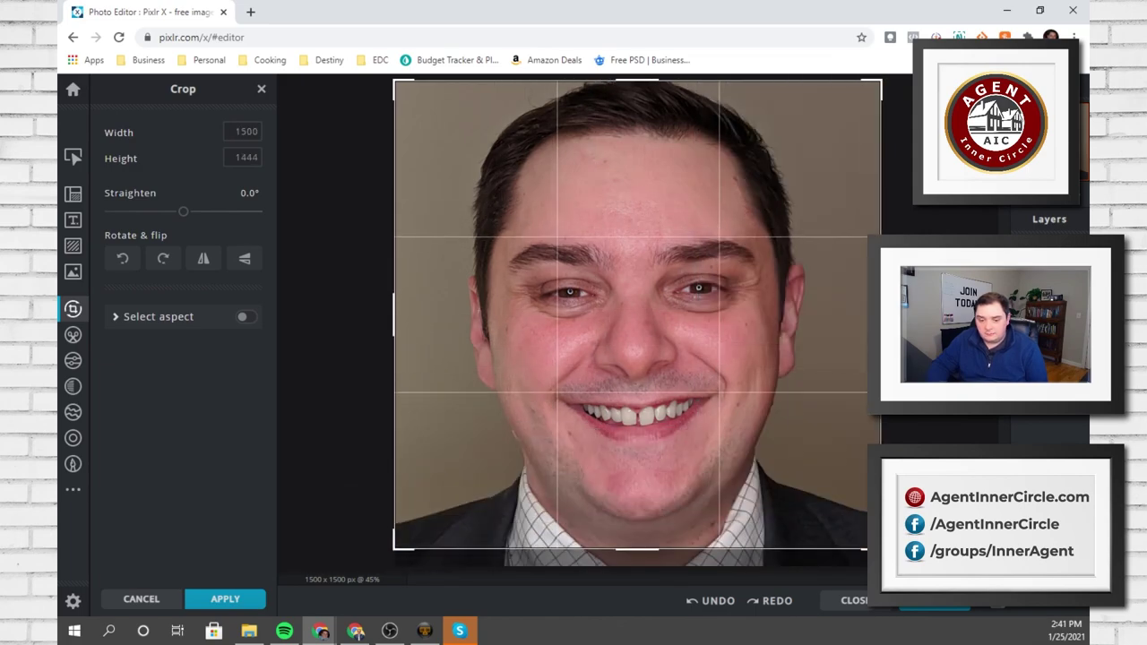
{"action": "left_click", "coordinate": [75, 339]}
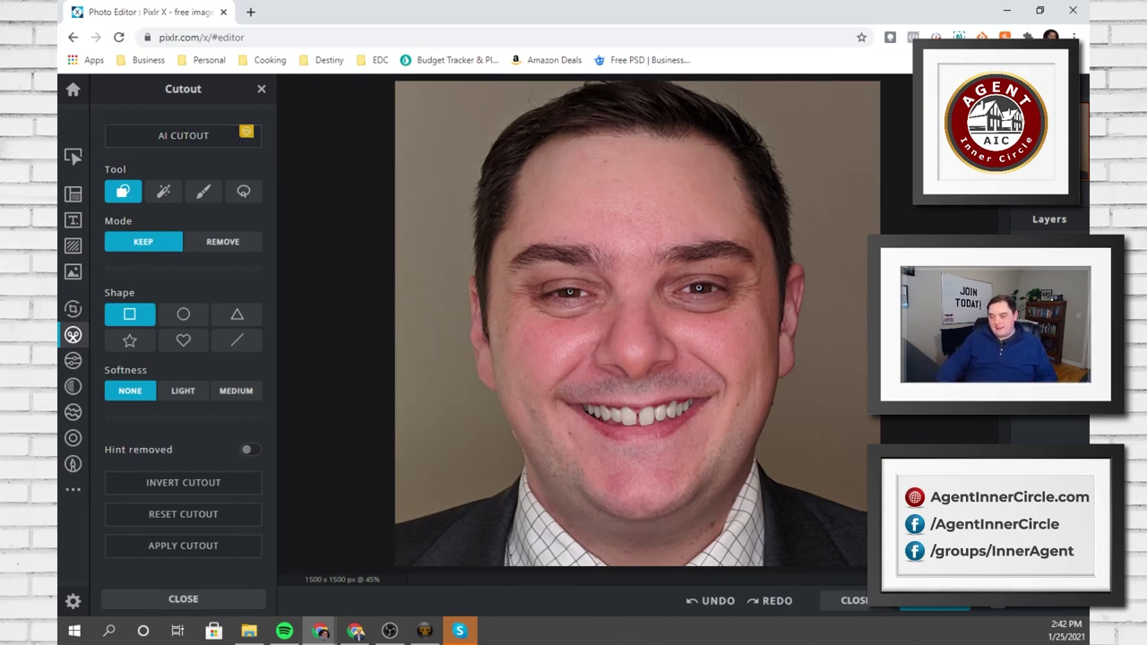
{"action": "key", "text": "alt+Tab"}
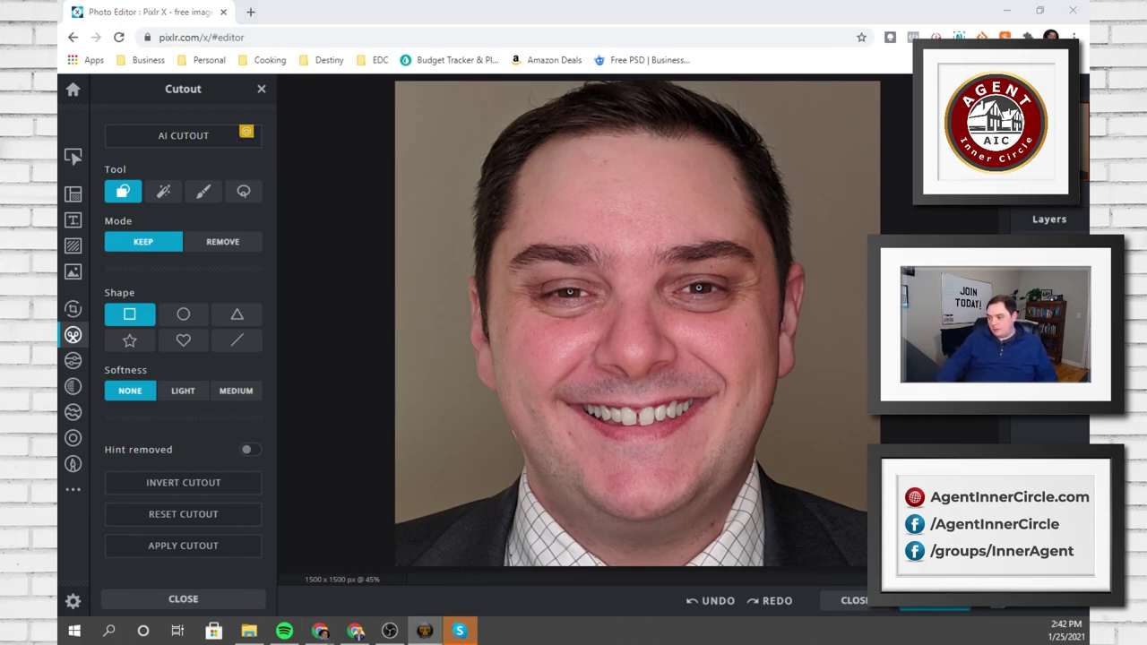
{"action": "key", "text": "alt+Tab"}
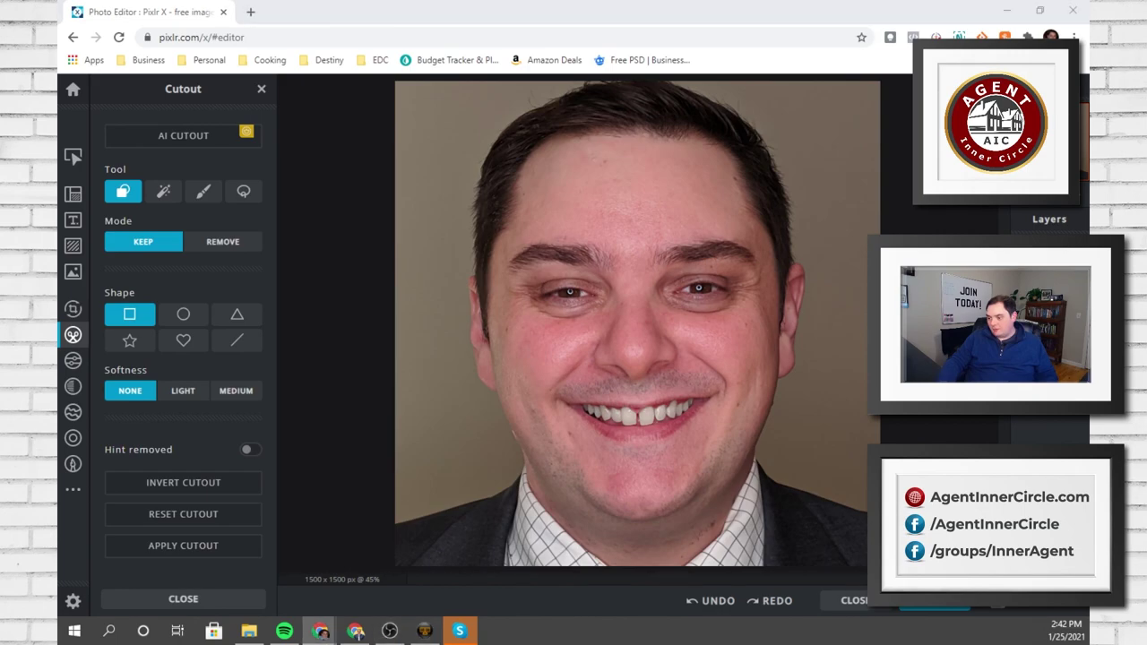